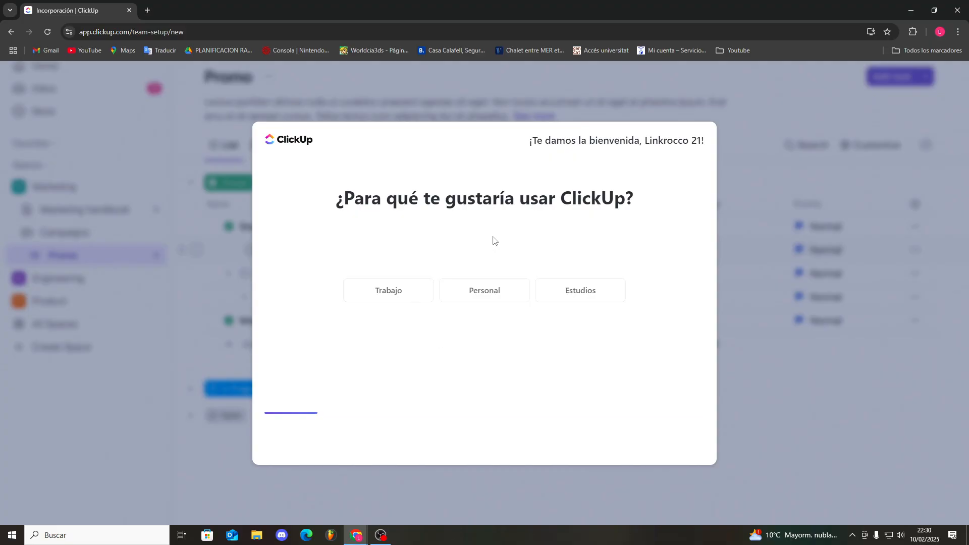
Answer the onboarding questions with Personal as the purpose, Uso personal as the activity and Otro as the referral source
click(474, 290)
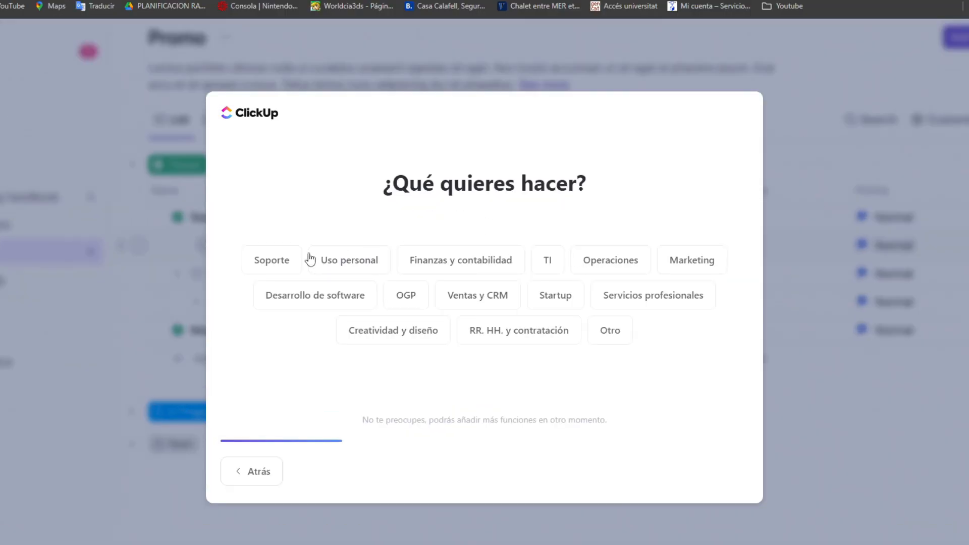
click(363, 258)
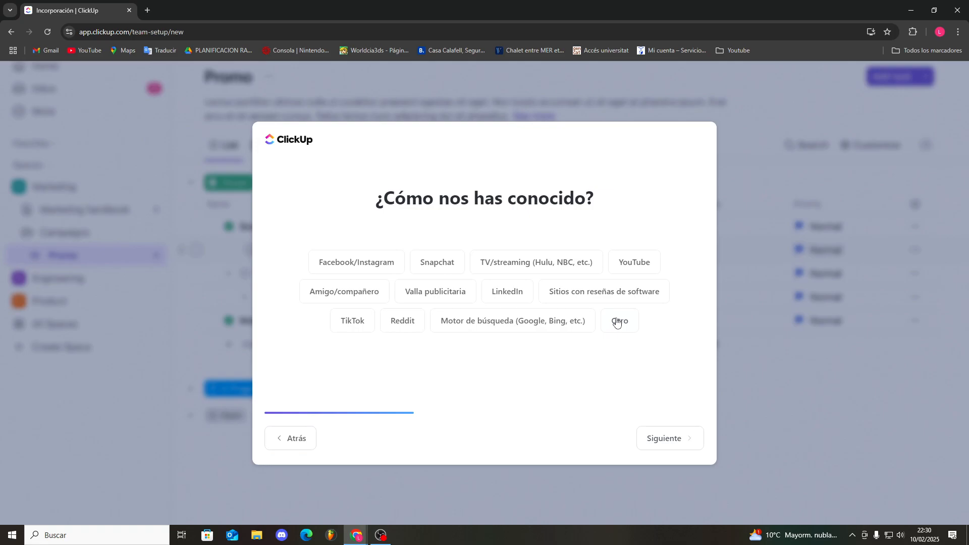
click(617, 323)
click(667, 438)
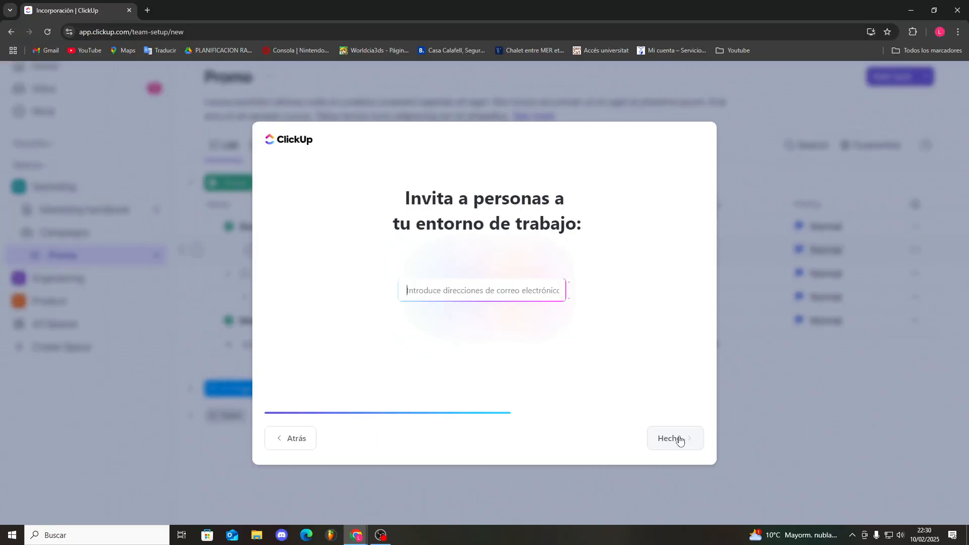
Skip the team invitations, tool integrations and feature interests in the onboarding without choosing anything
click(679, 440)
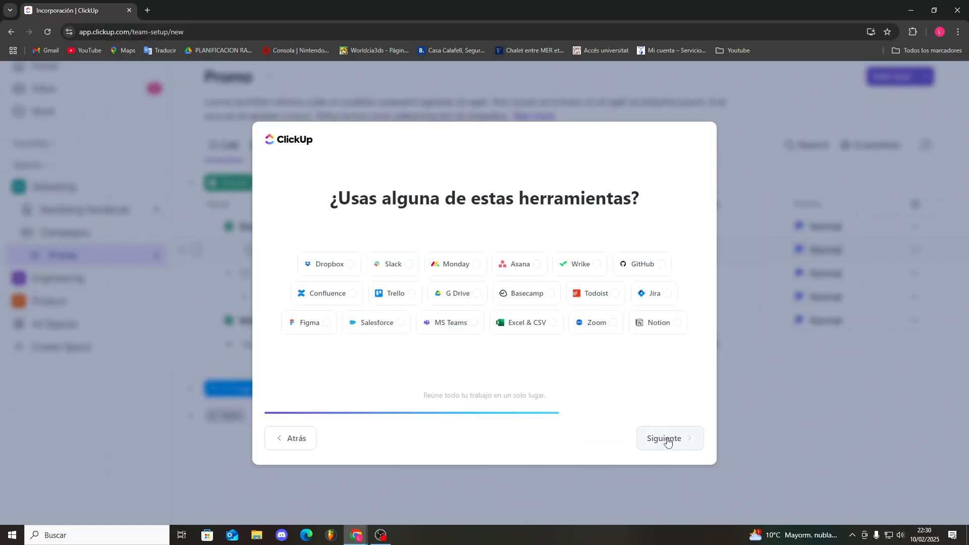
click(667, 439)
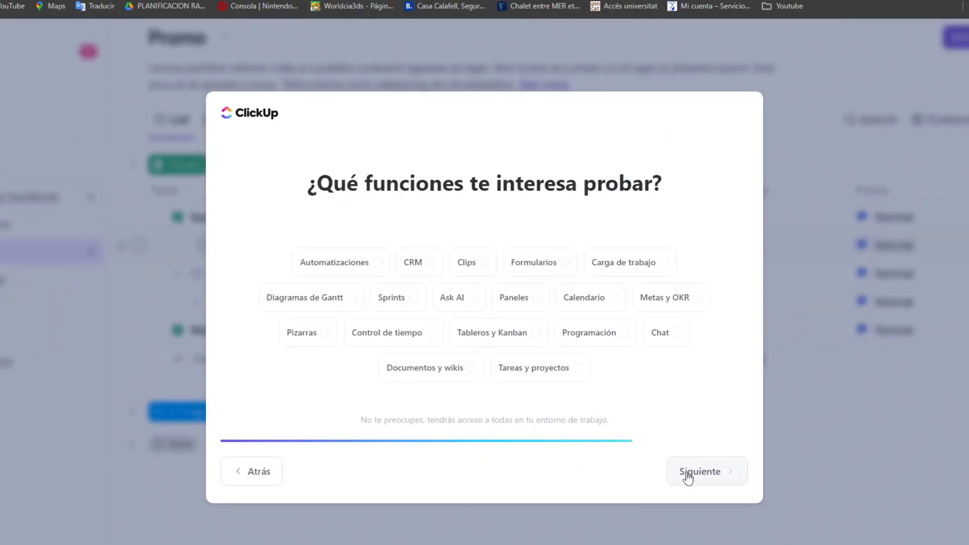
click(687, 473)
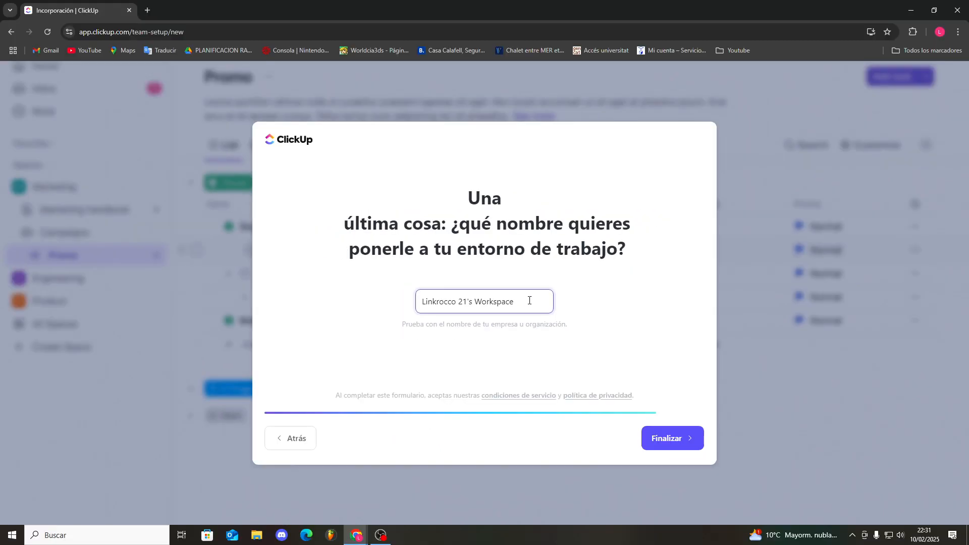
Name the workspace "Tutorial" and finish the workspace setup
drag(529, 300, 395, 296)
text(Tutorial)
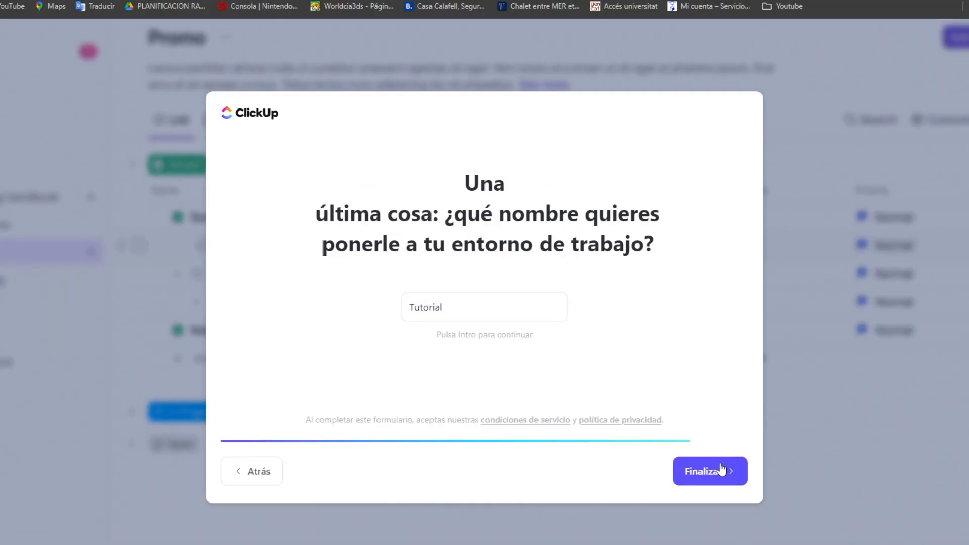
click(722, 469)
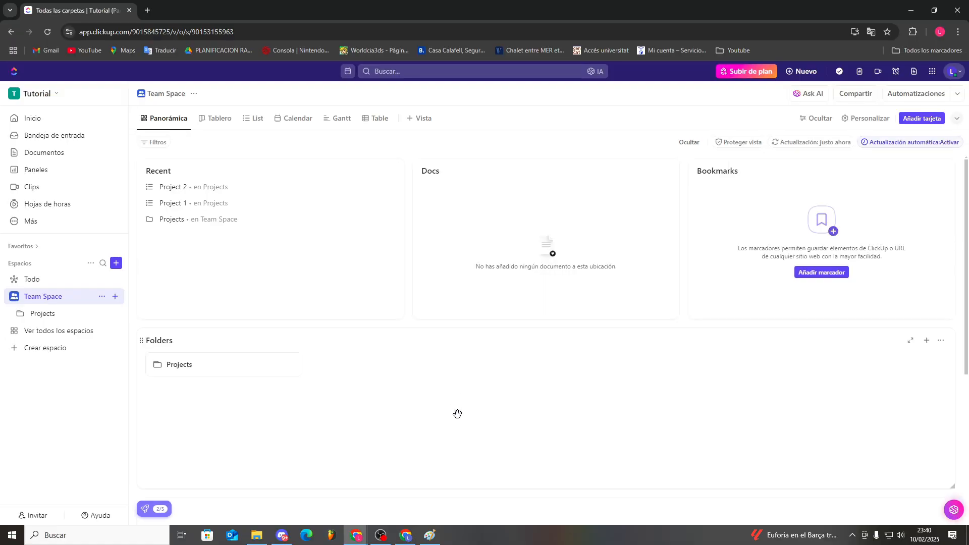
Examine the workspace, space, list and task hierarchy diagram in Paint and compare it with ClickUp's available workspaces
click(436, 542)
mouse_move(357, 514)
mouse_down()
mouse_move(373, 486)
mouse_move(414, 271)
mouse_move(402, 166)
mouse_up()
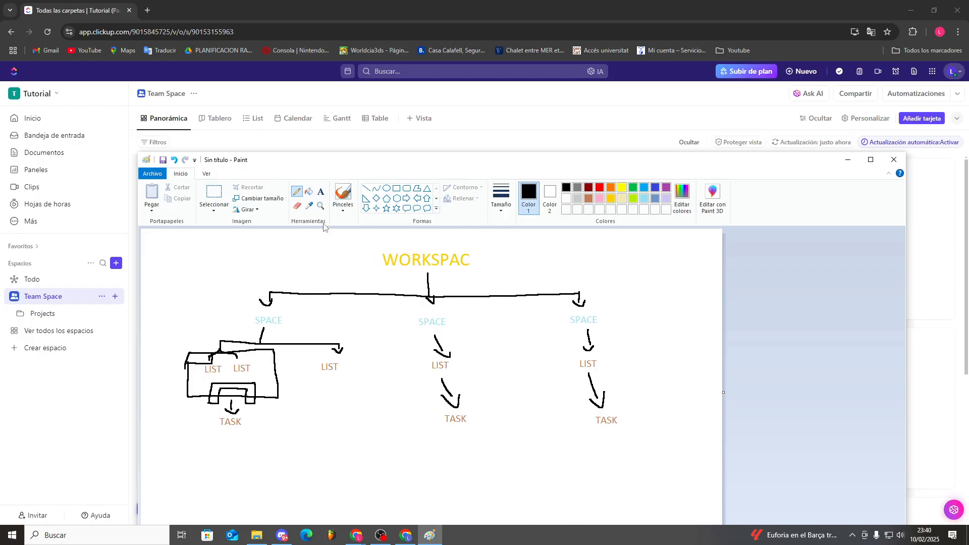
drag(396, 152, 437, 191)
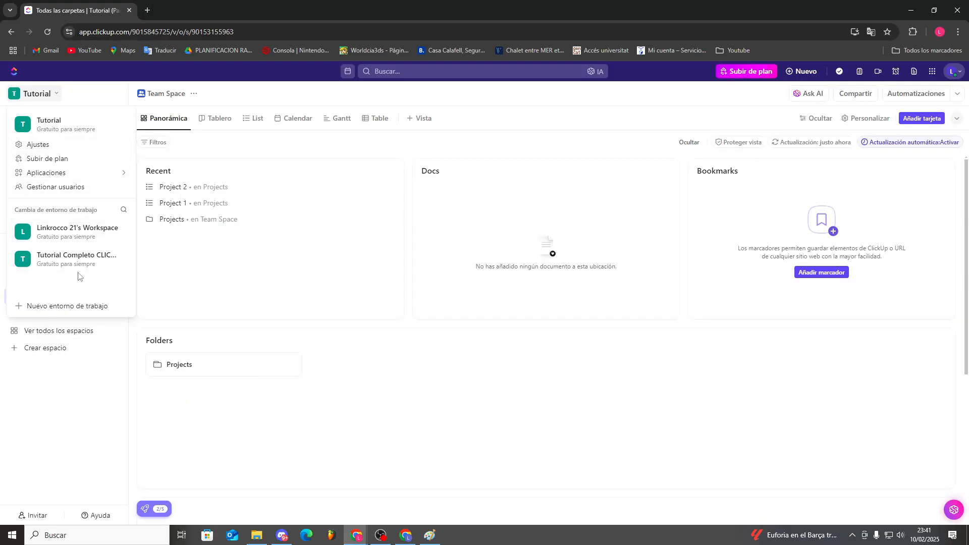
click(65, 99)
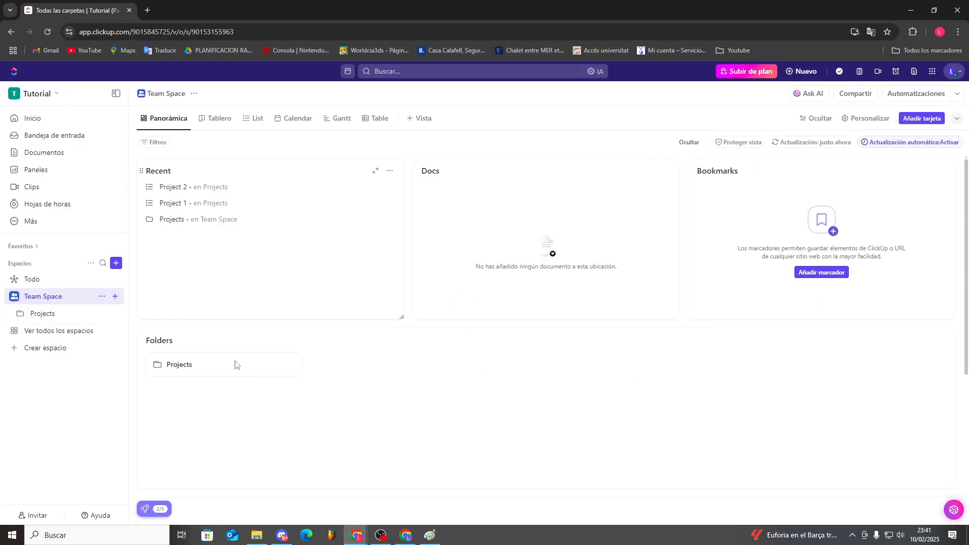
click(430, 535)
drag(394, 202, 377, 112)
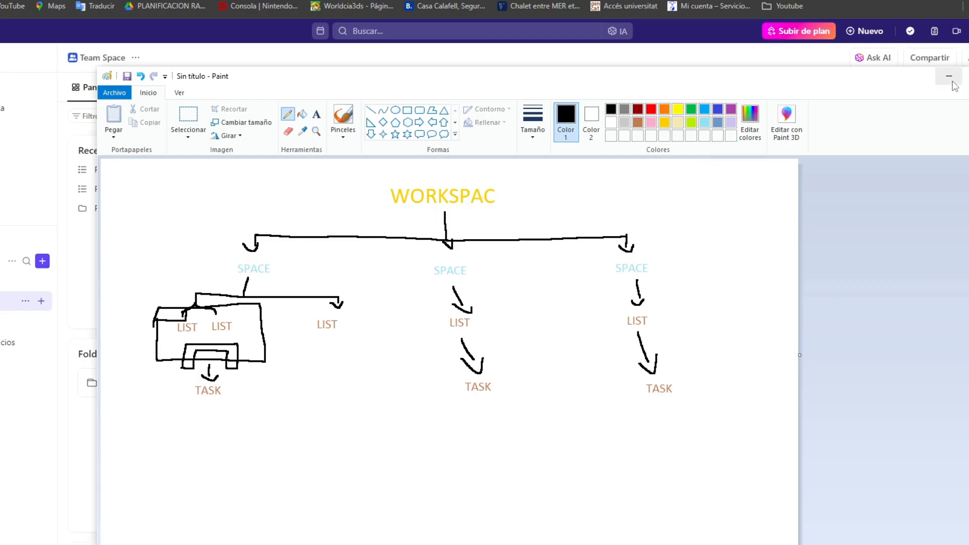
click(948, 76)
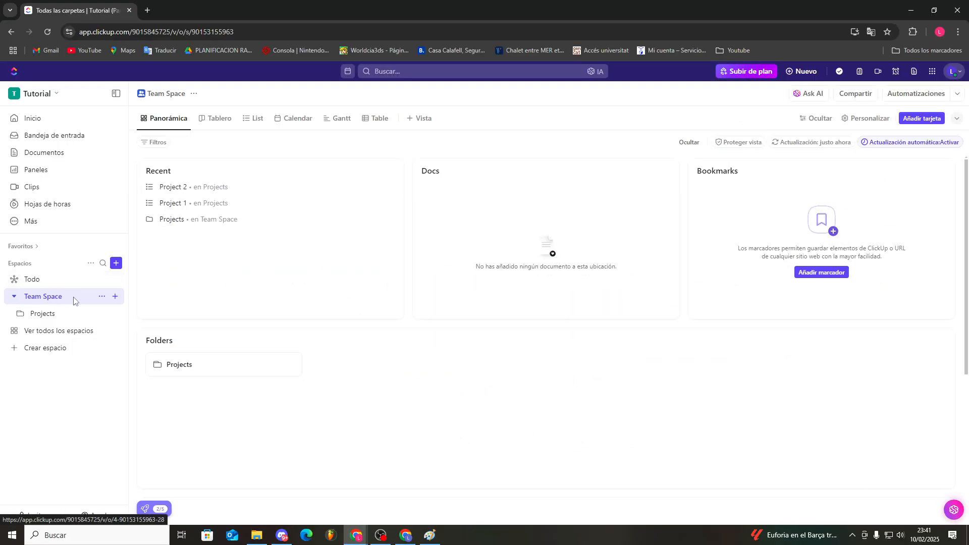
Add a list named "Ejemplo" to Team Space and expand the Projects folder to show its contents
click(115, 296)
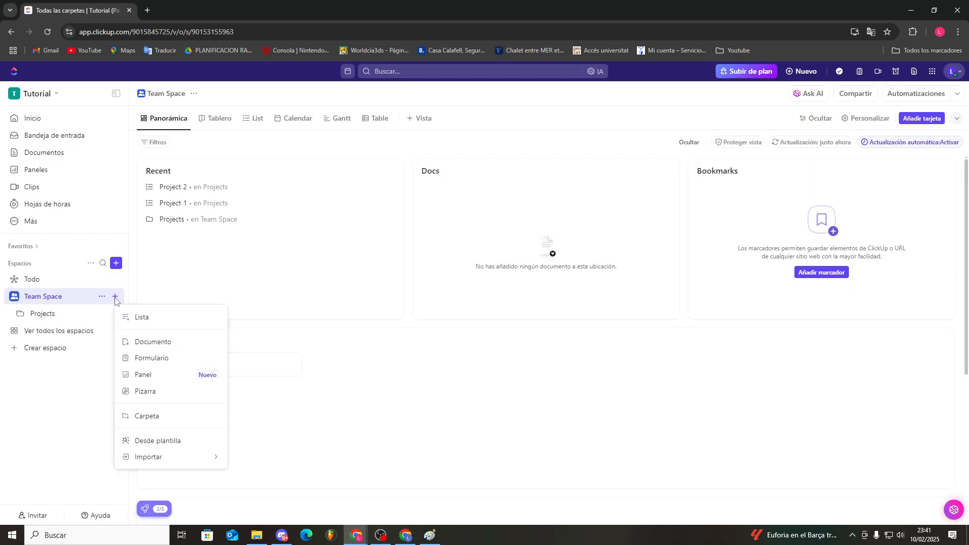
click(146, 317)
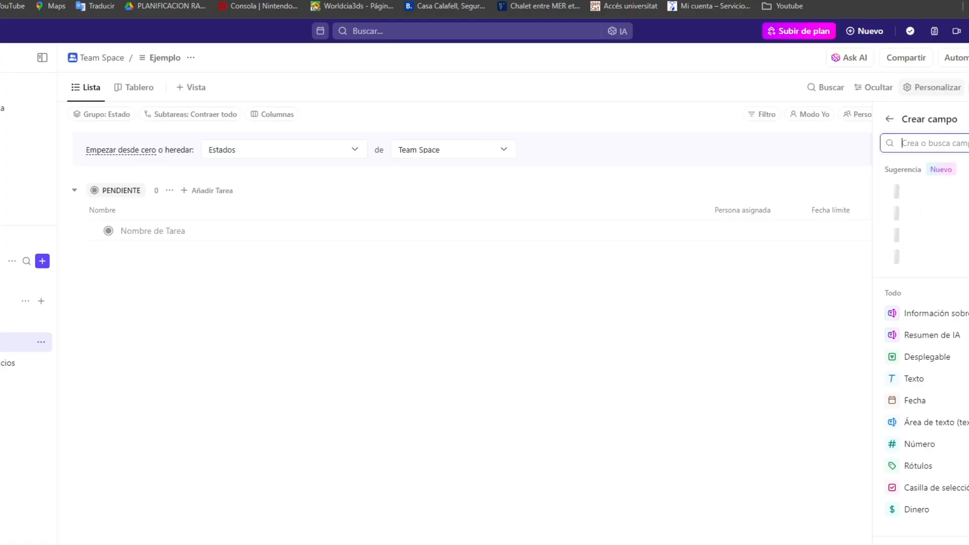
key(alt+Tab)
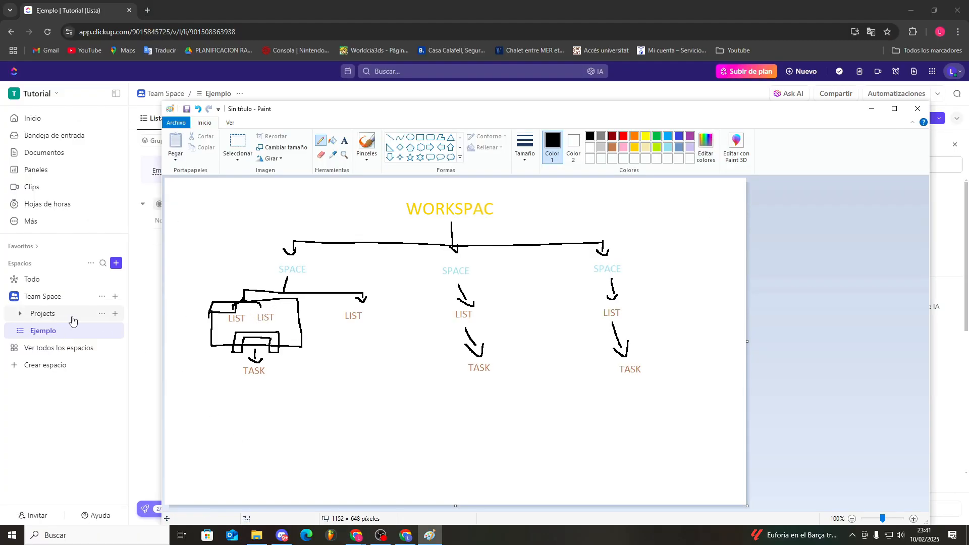
click(20, 316)
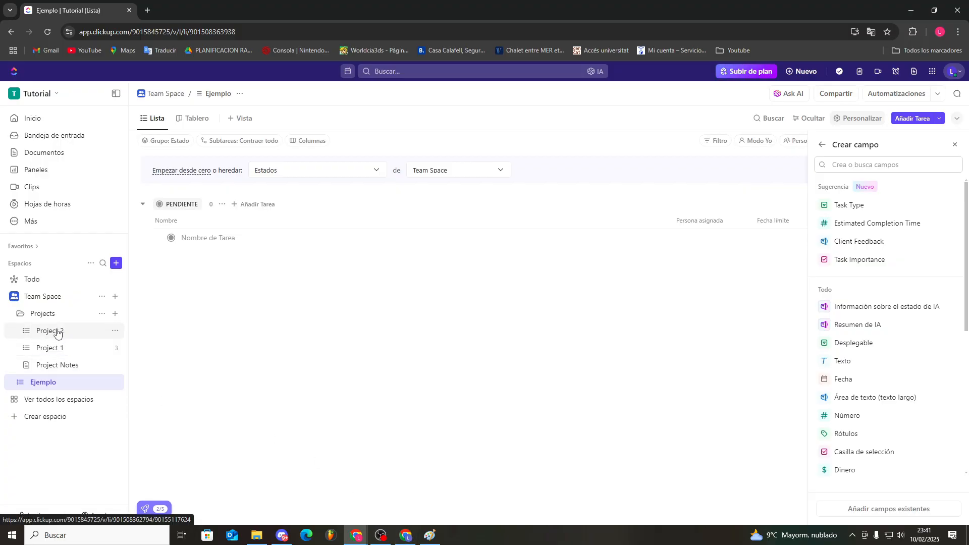
Switch to the Paint diagram and underline the TASK labels of the first and second spaces
click(429, 535)
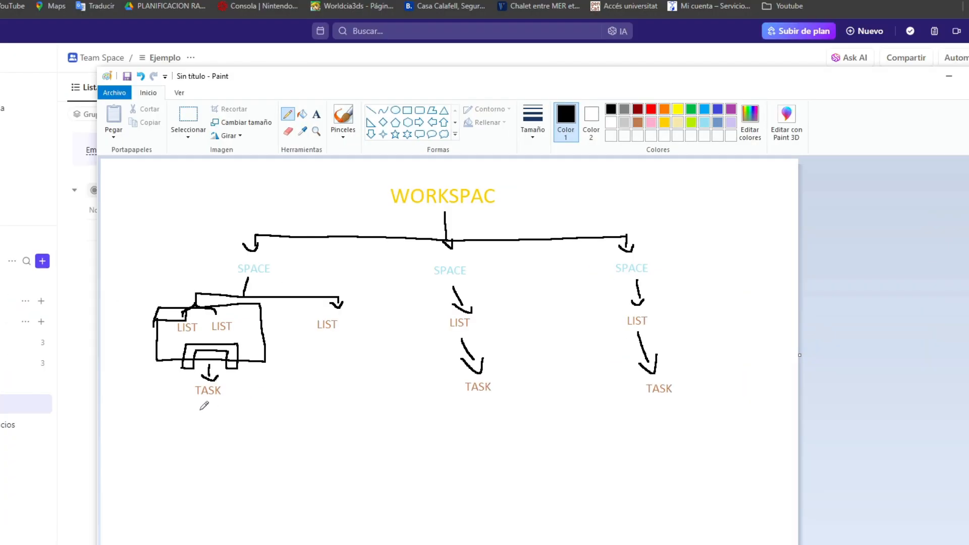
drag(181, 410, 246, 409)
drag(458, 412, 521, 415)
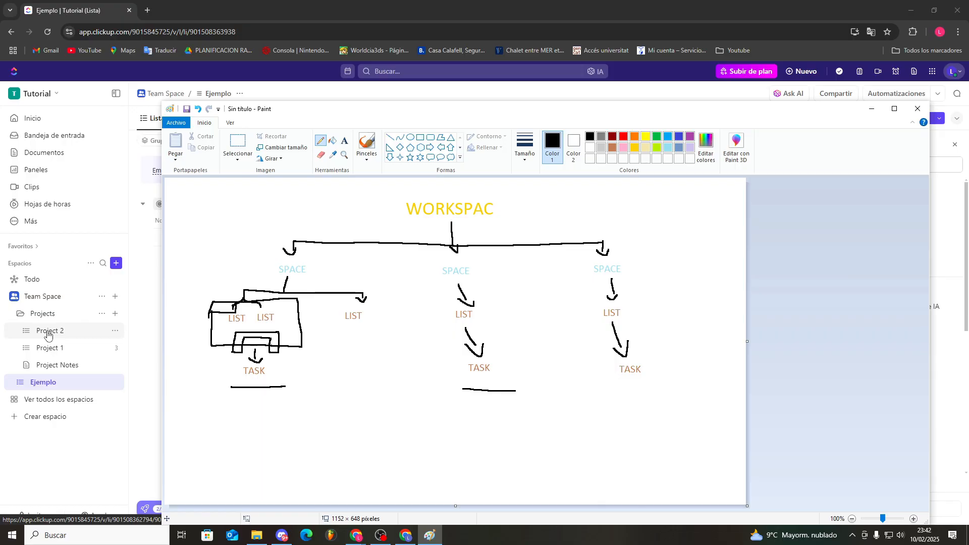
Open the Project 2 list in ClickUp, then go to the settings from the workspace options
click(48, 332)
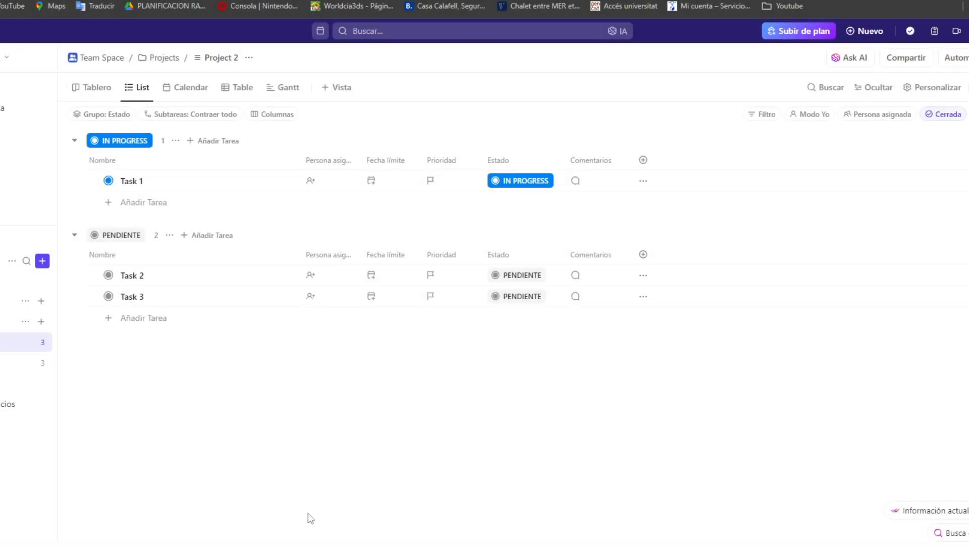
click(50, 98)
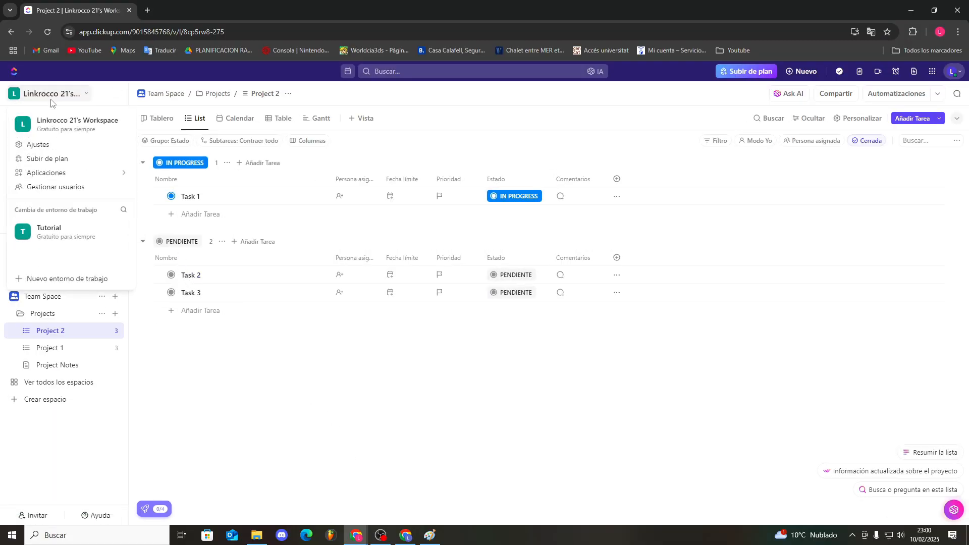
click(51, 145)
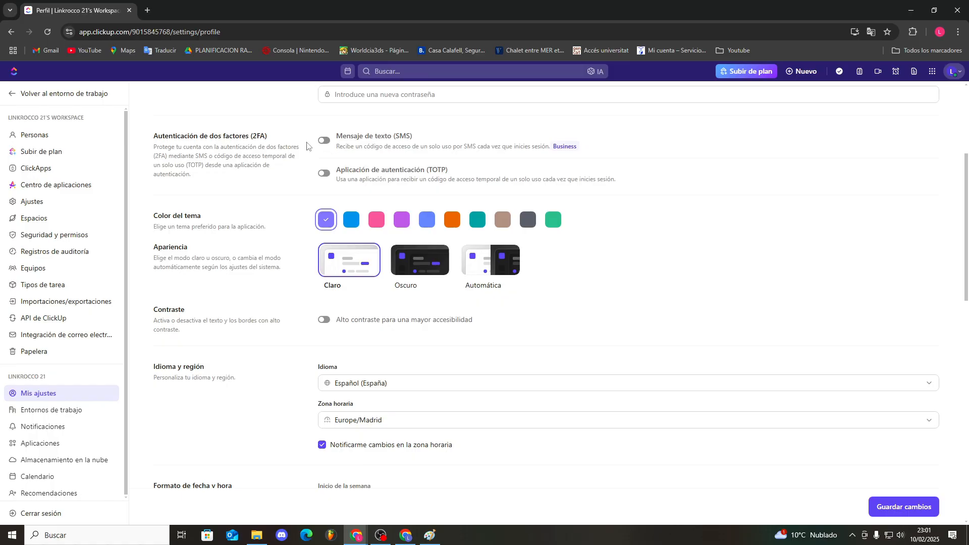
Try the Automática and Oscuro appearance modes and return to Claro
click(490, 263)
click(432, 262)
click(355, 264)
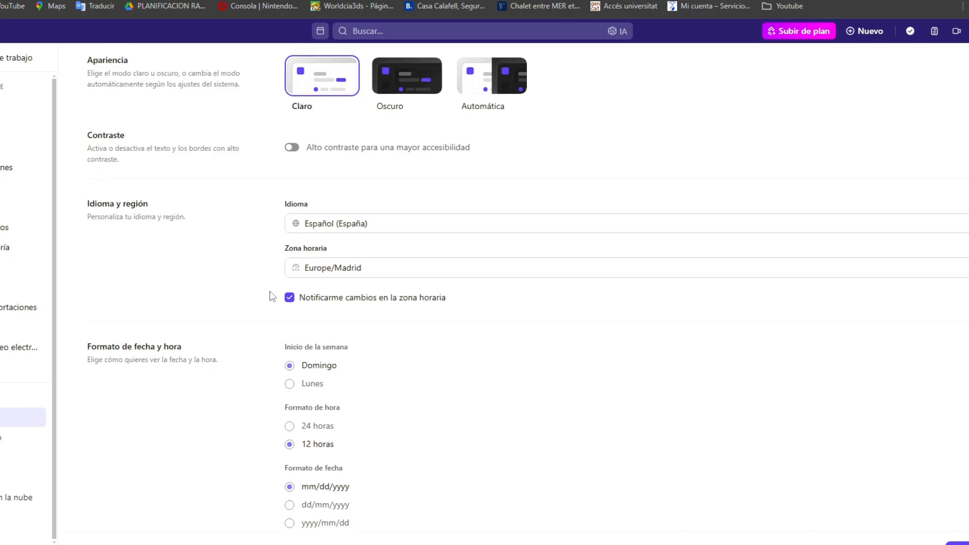
Review the date, time and preference settings, switching Desactivar las animaciones on and back off
scroll(268, 288, down, 4)
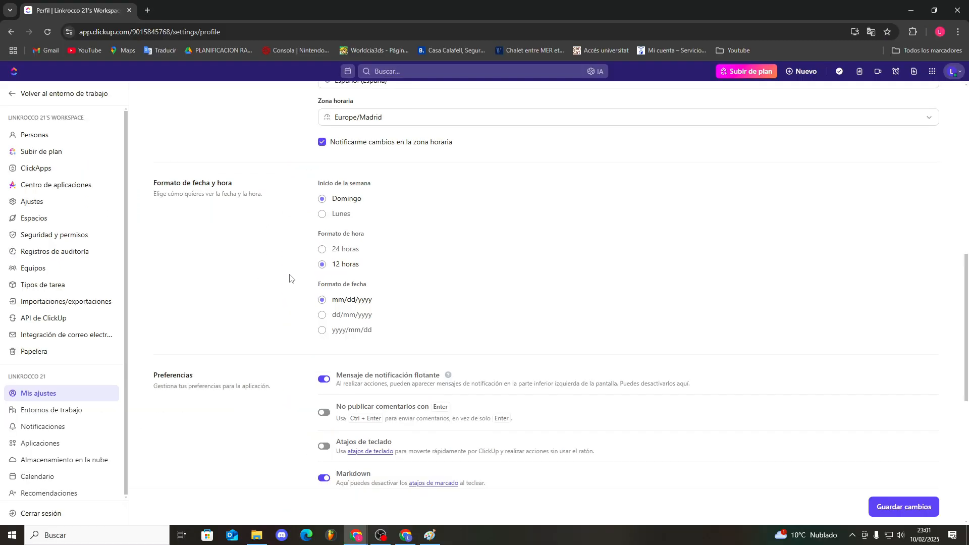
scroll(282, 275, down, 4)
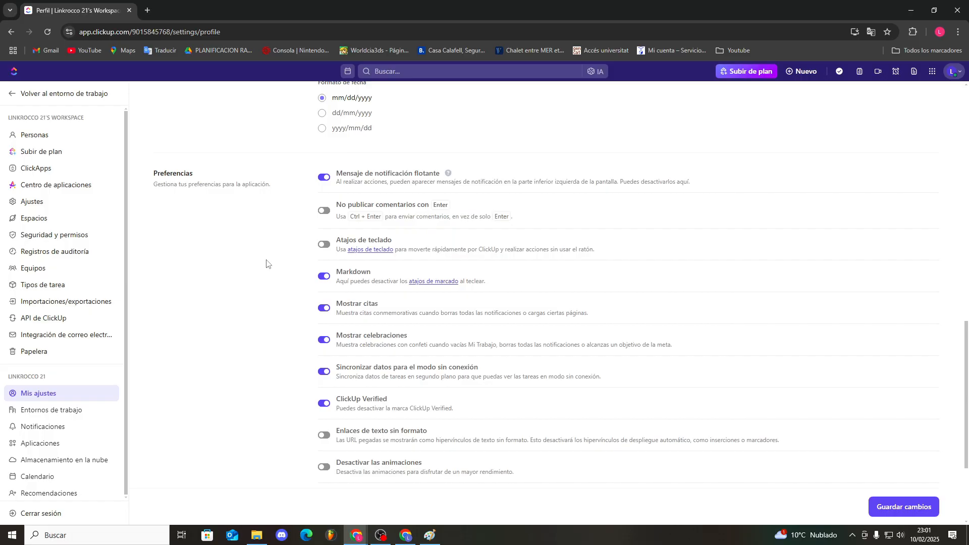
scroll(254, 272, down, 1)
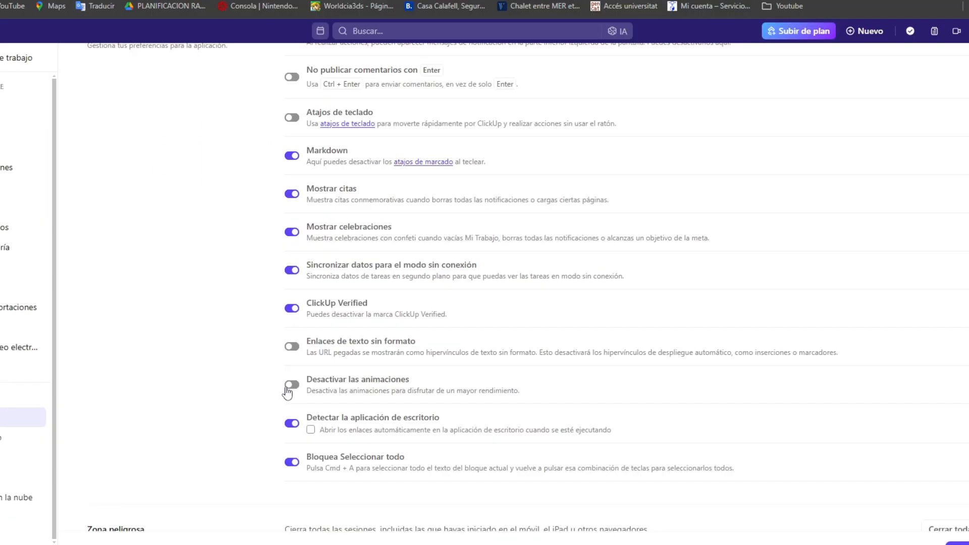
click(291, 385)
click(290, 385)
scroll(252, 380, down, 1)
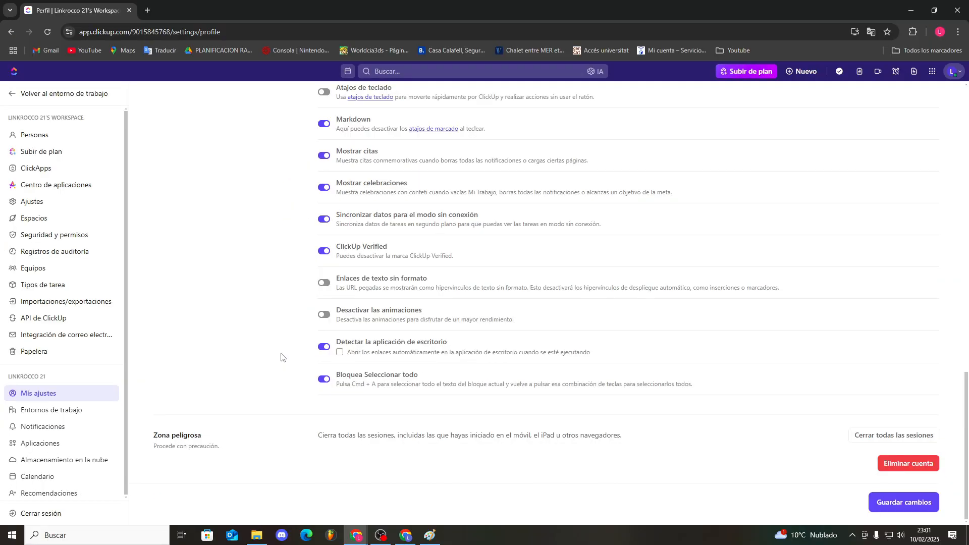
Check the list of own workspaces and open the notification settings
click(84, 415)
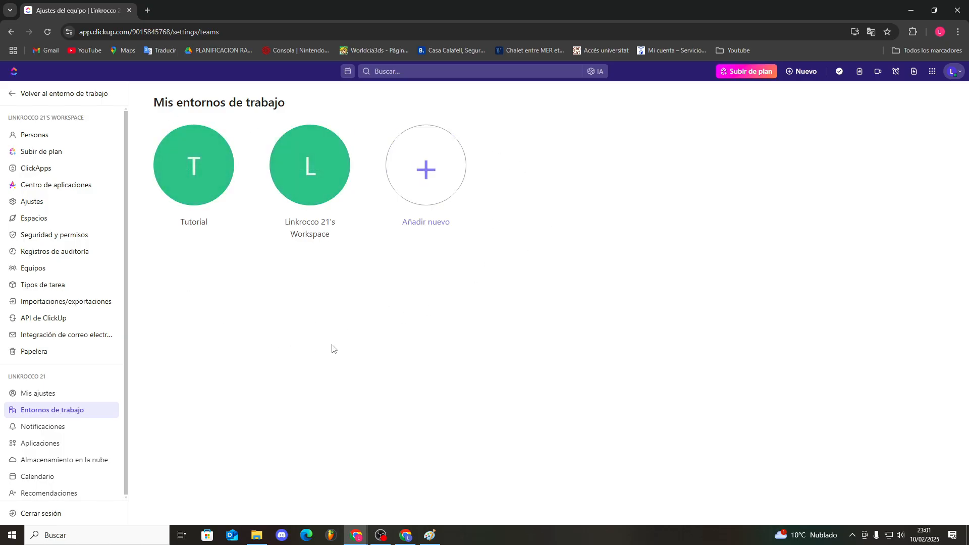
click(63, 429)
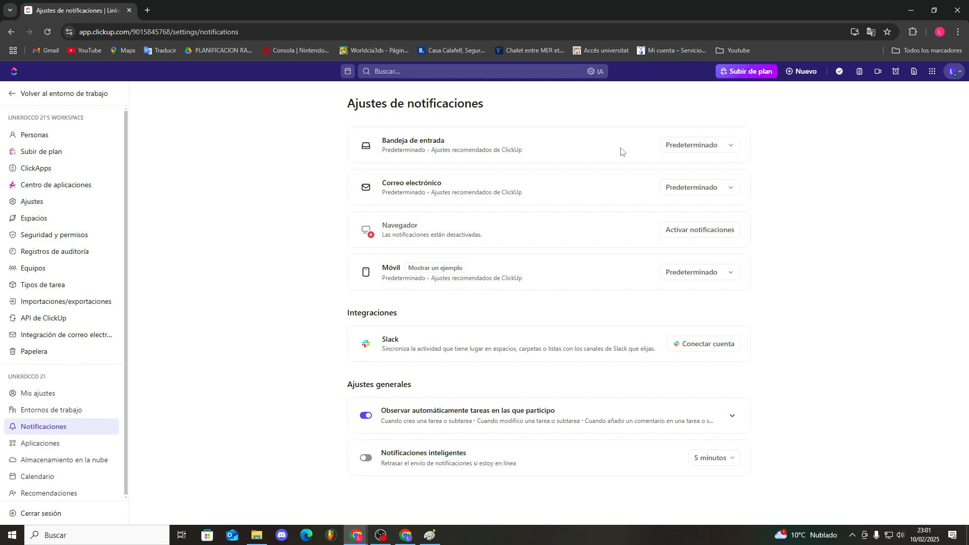
Review the Bandeja de entrada notification modes and its Personalizada triggers, leaving without saving
click(684, 147)
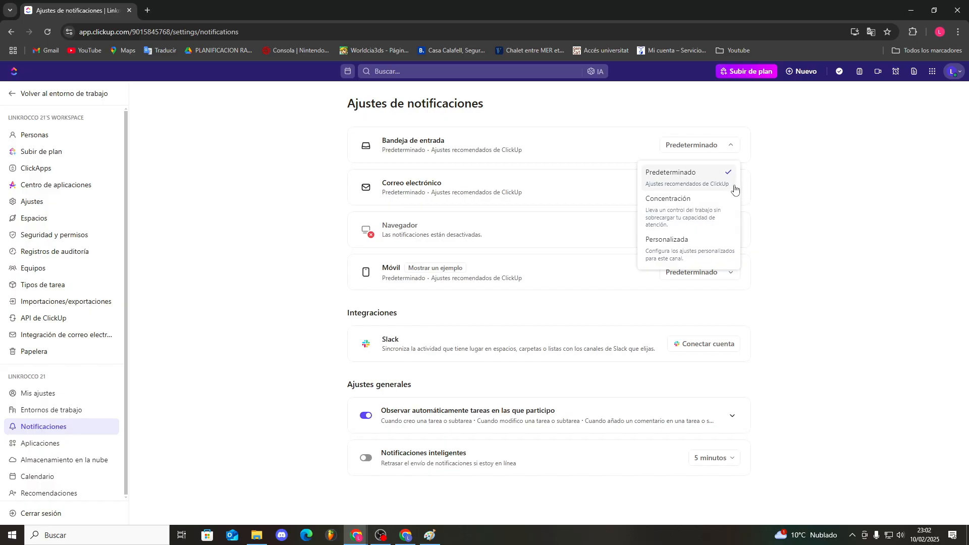
click(729, 146)
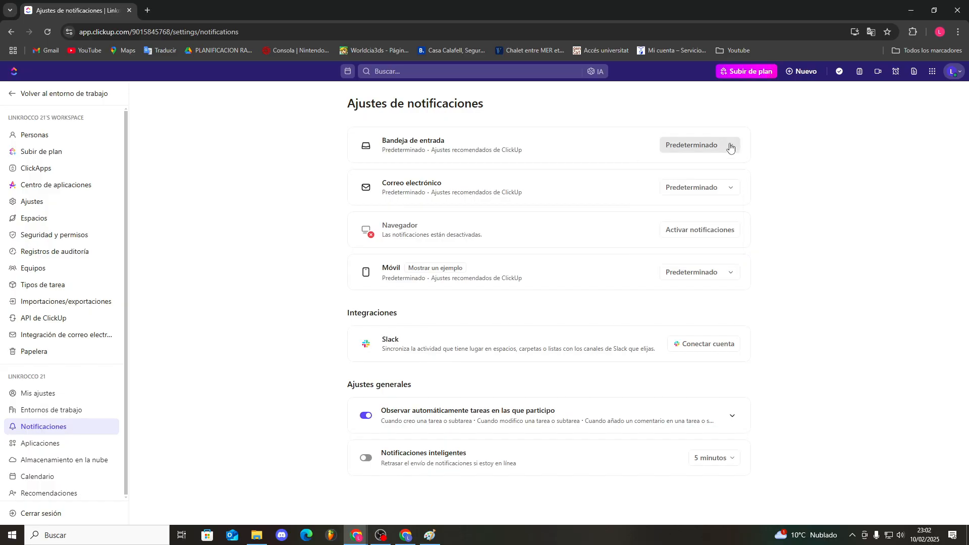
click(730, 146)
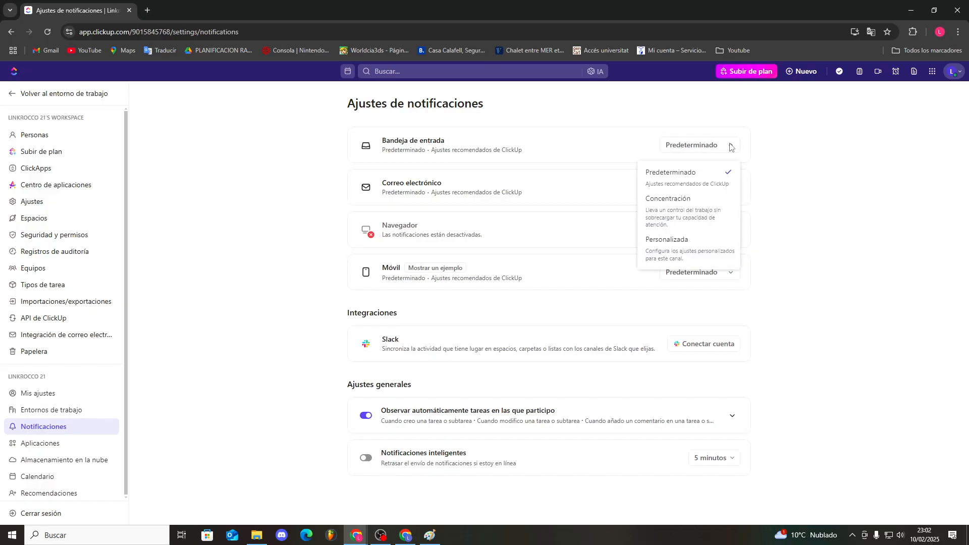
click(688, 261)
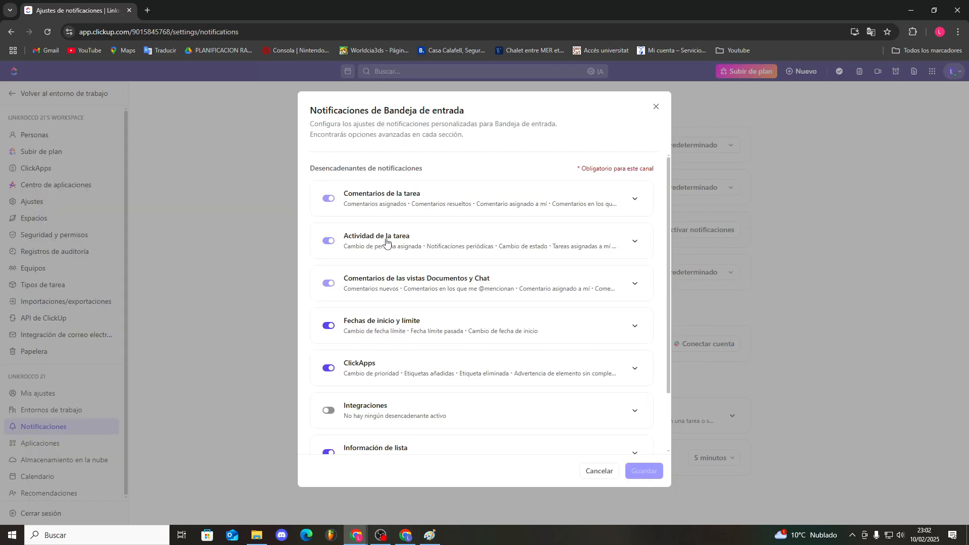
scroll(388, 252, down, 2)
scroll(447, 377, up, 2)
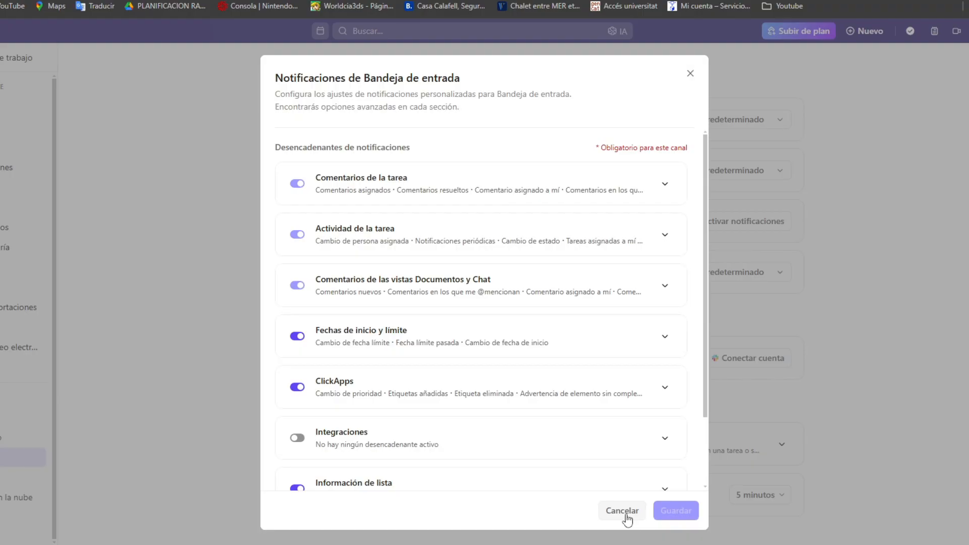
click(626, 515)
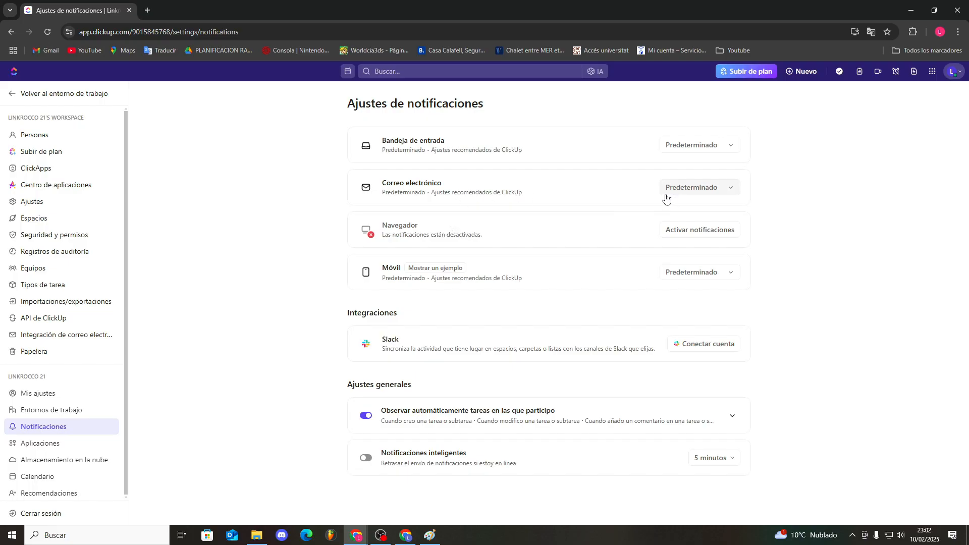
Check the Correo electrónico notification modes, and view the Aplicaciones and Almacenamiento en la nube settings
click(666, 196)
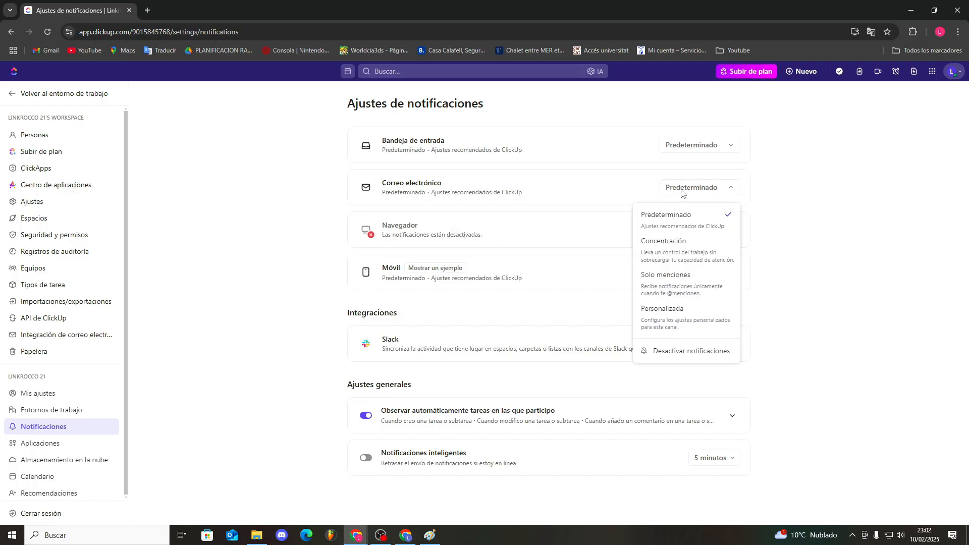
click(478, 173)
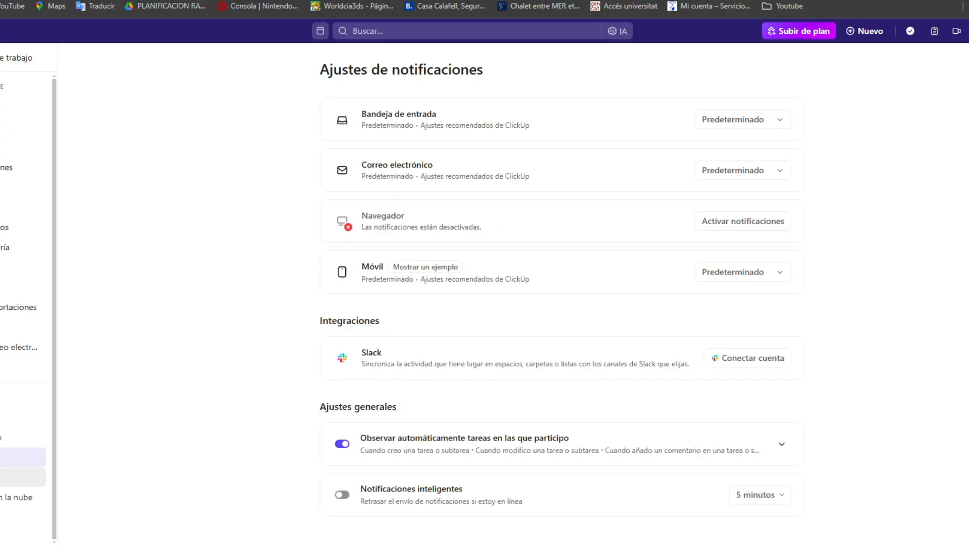
click(6, 476)
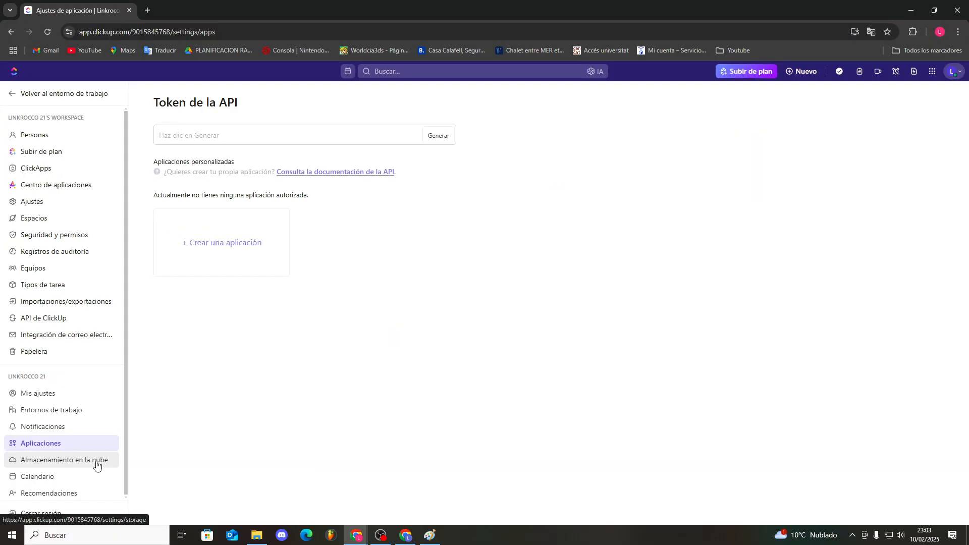
click(16, 498)
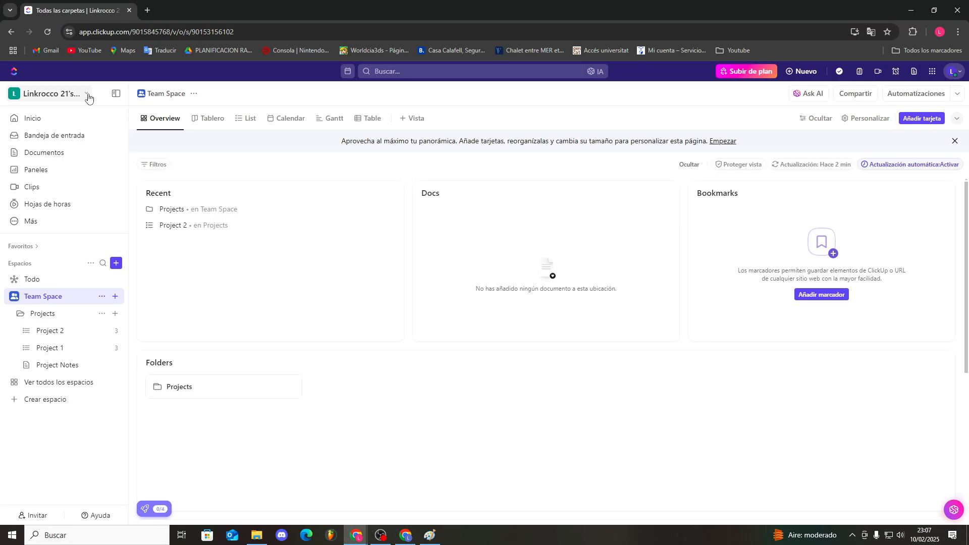
Start a new workspace for Trabajo with Ventas y CRM as its purpose, and continue to the workspace name
click(87, 95)
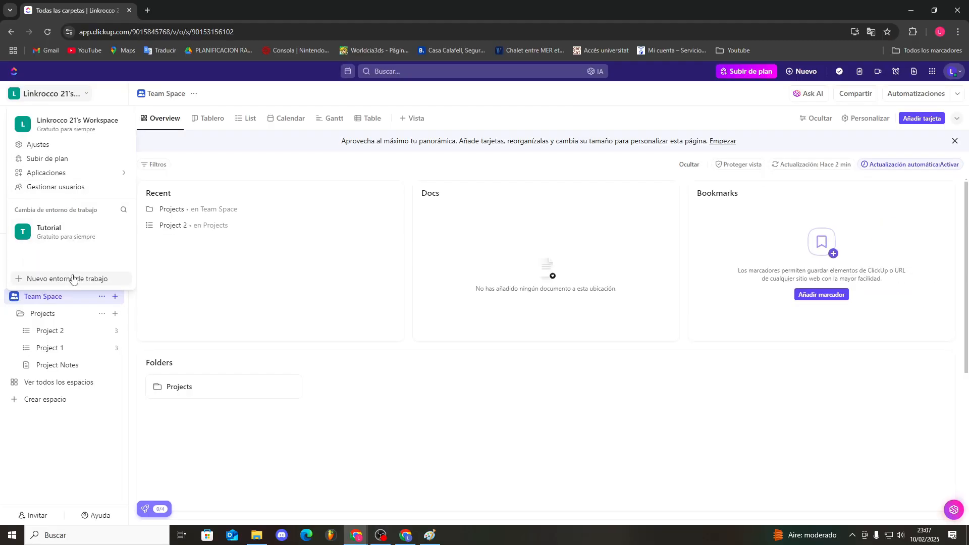
click(73, 278)
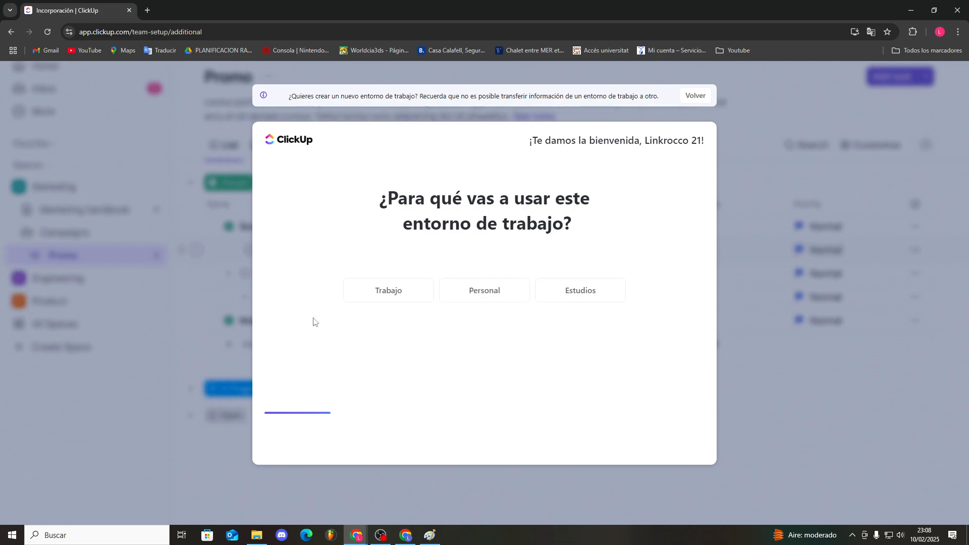
click(389, 291)
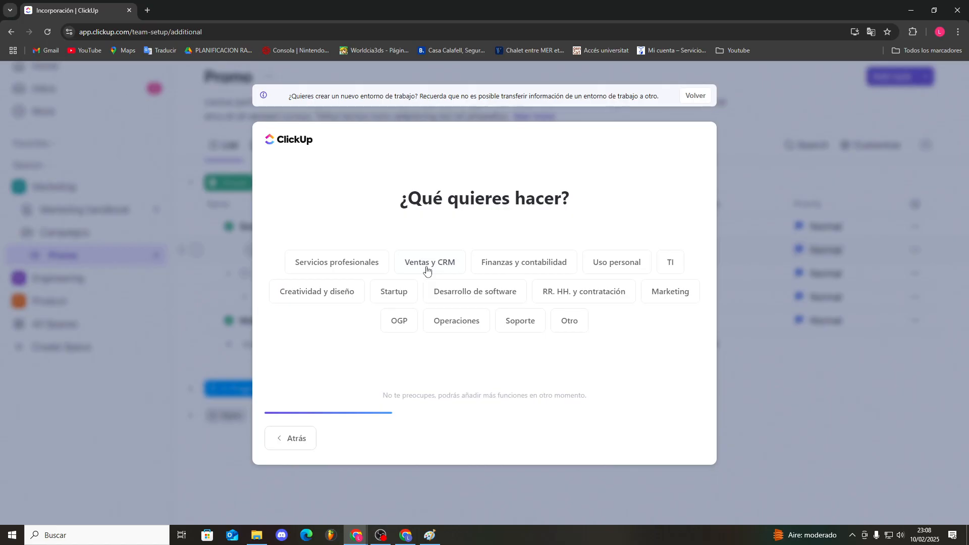
click(426, 270)
click(676, 444)
click(676, 441)
click(676, 440)
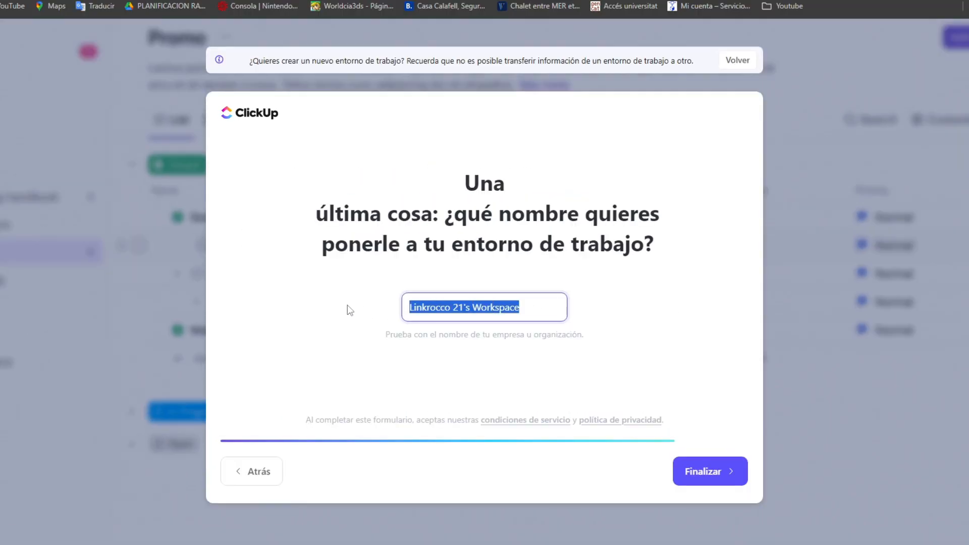
Name the new workspace "Tutorial Completo CLICKUP" and finish its setup
key(BackSpace)
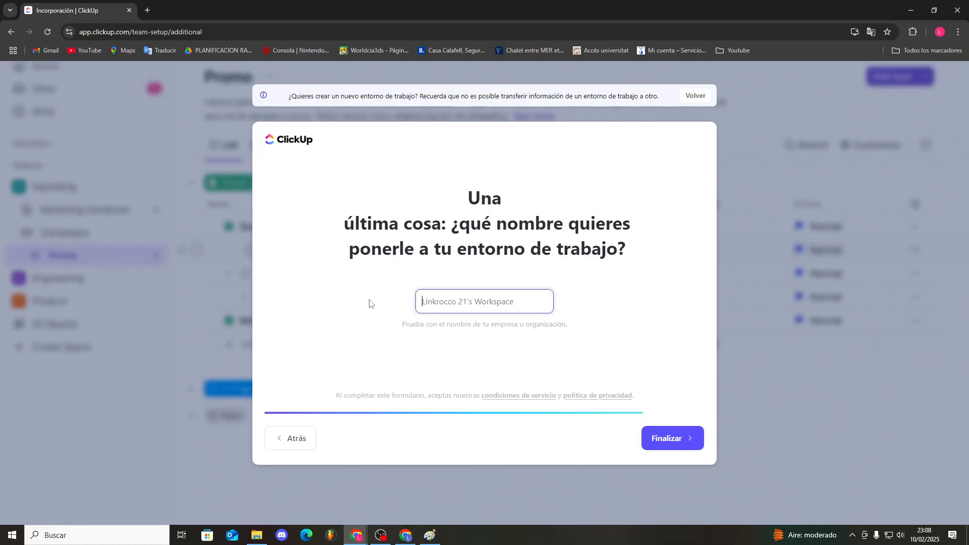
text(Tutorial Completo CLICKUP)
click(672, 438)
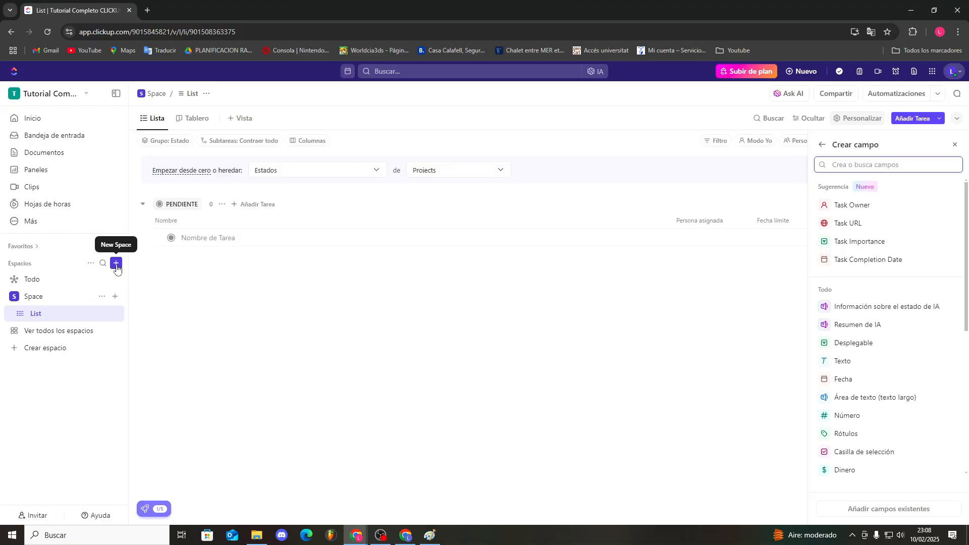
Start a new space named CLICKUP BÚSQUEDA and choose the Gestión de proyectos workflow for it
click(117, 264)
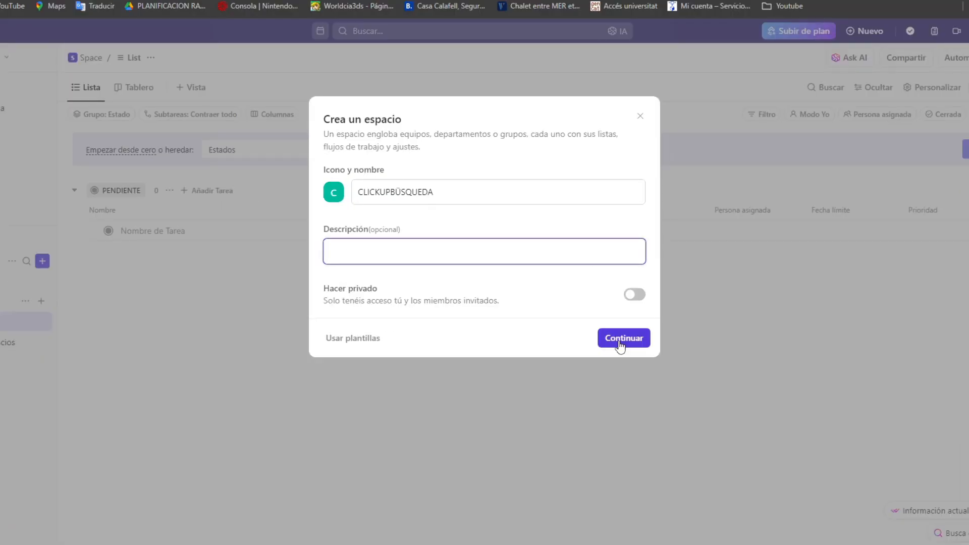
click(620, 346)
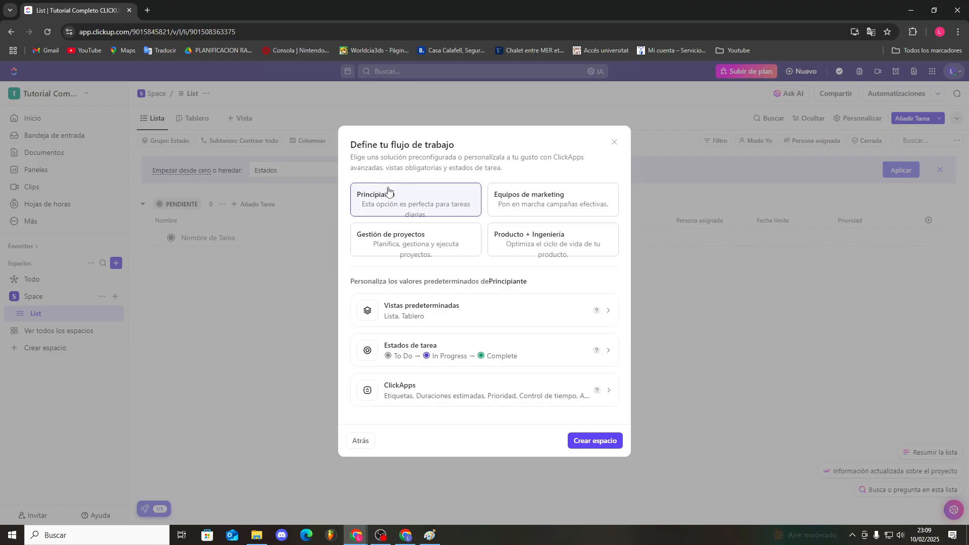
click(401, 236)
Add Mapa mental to the new space's required default views
click(605, 314)
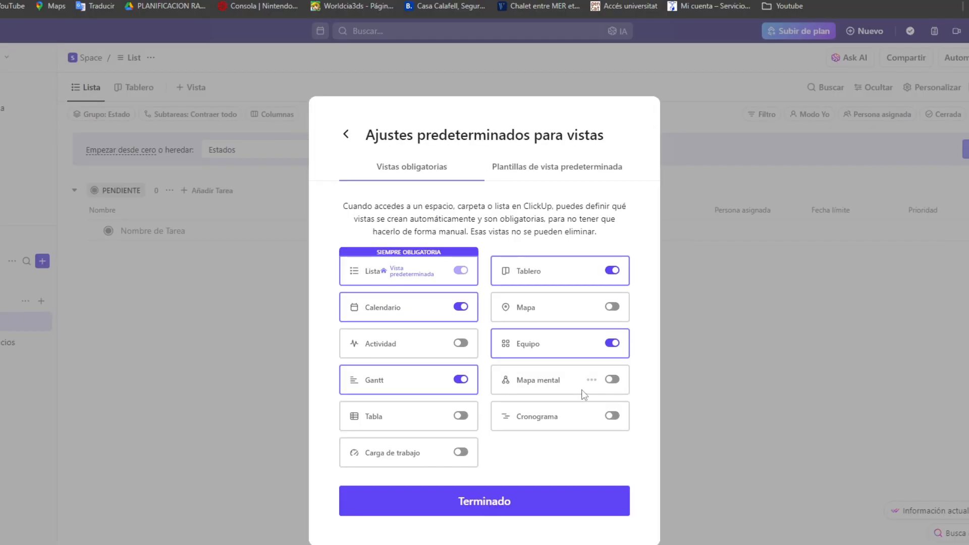
click(612, 379)
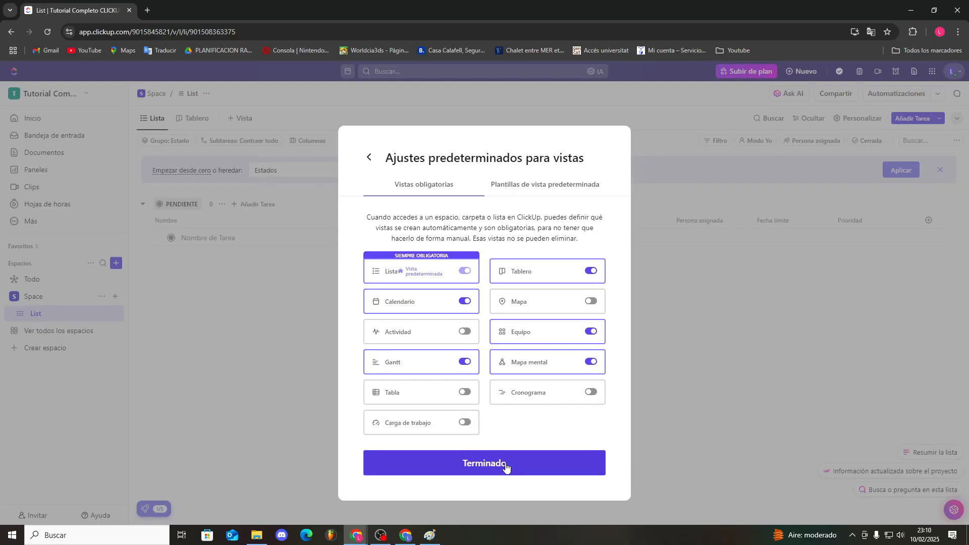
click(518, 459)
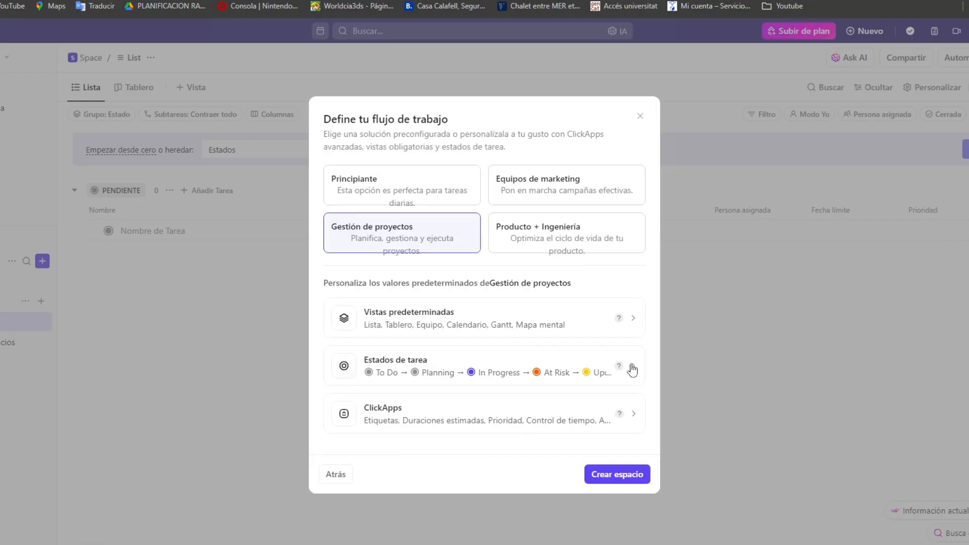
Review the new space's task statuses and ClickApps, keep the preset choices and create the space
click(632, 369)
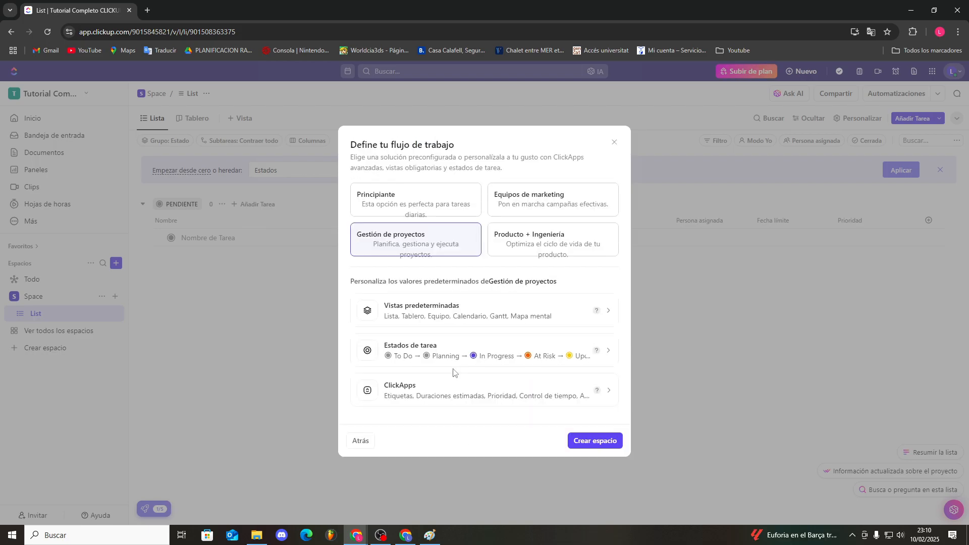
click(604, 392)
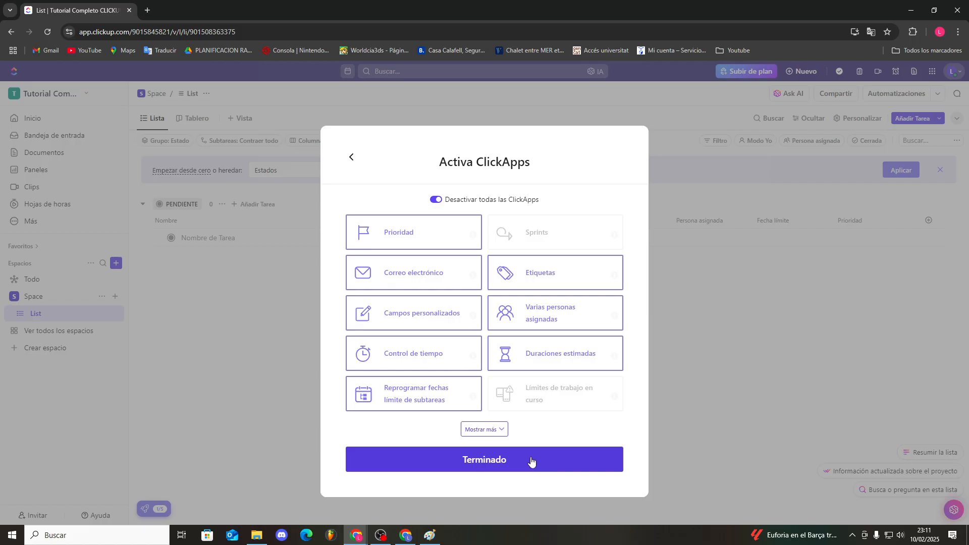
click(531, 461)
click(613, 473)
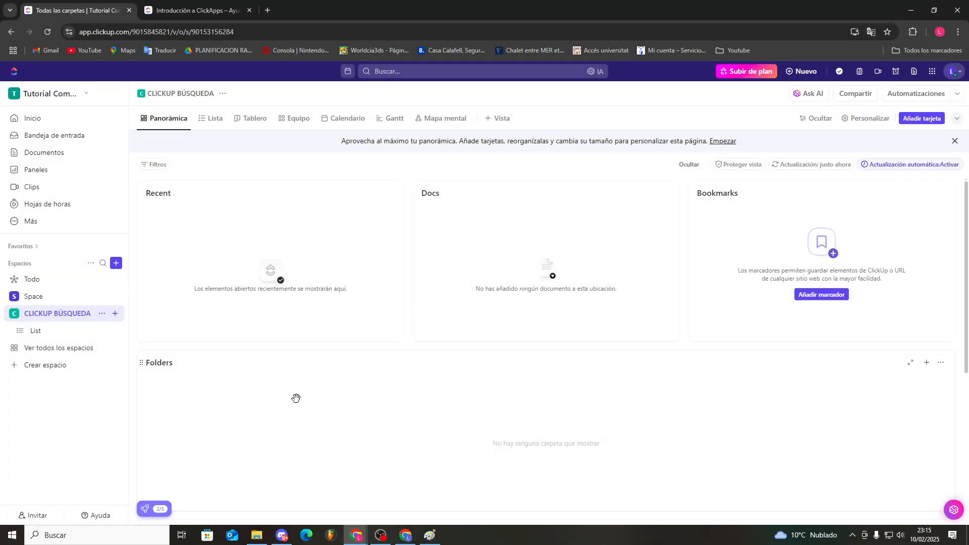
Open the ClickApps settings of the Tutorial Completo CLICKUP workspace and browse the available ClickApps
click(69, 93)
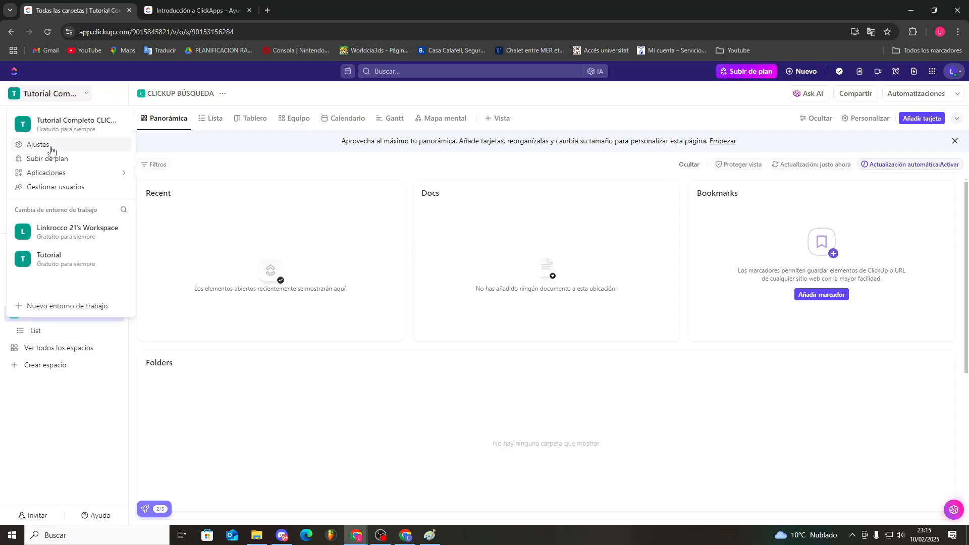
click(51, 149)
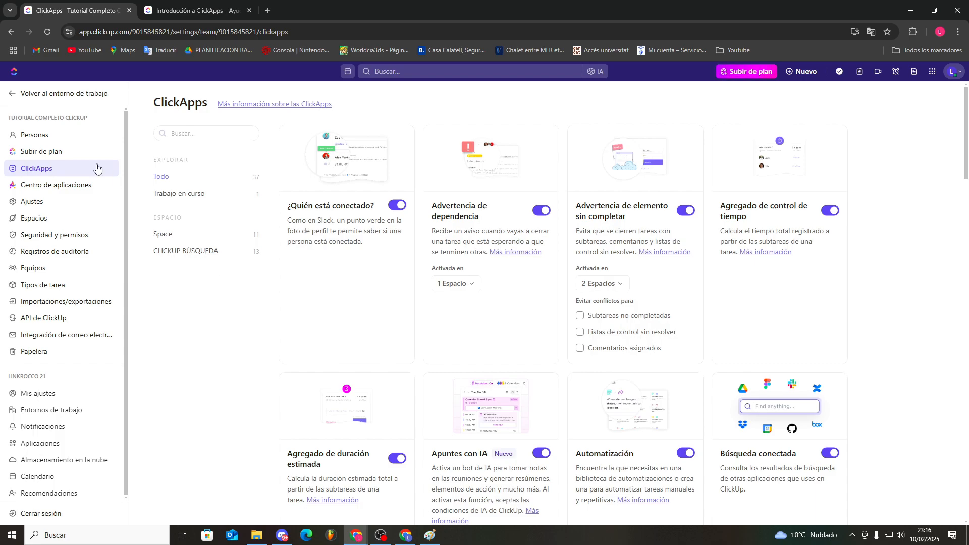
drag(9, 119, 96, 116)
click(92, 117)
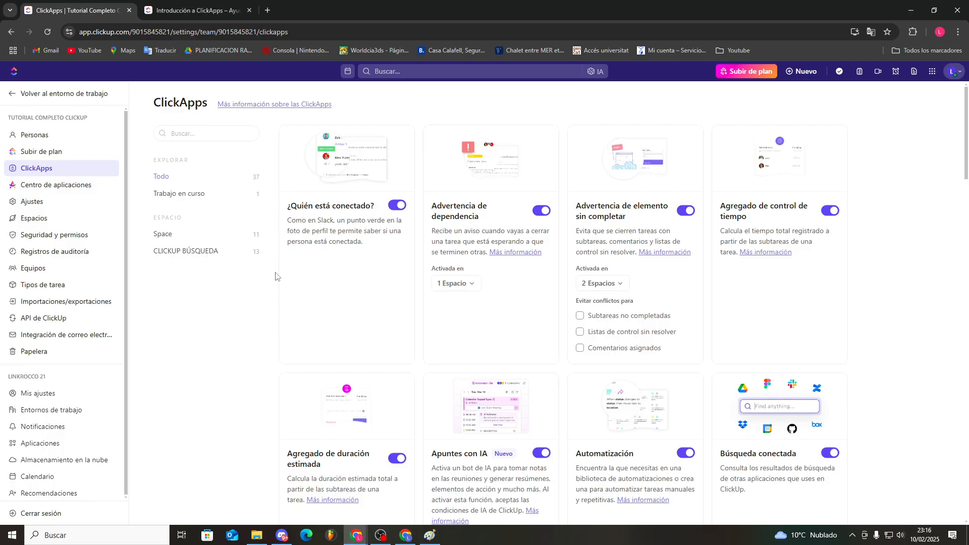
scroll(252, 343, down, 6)
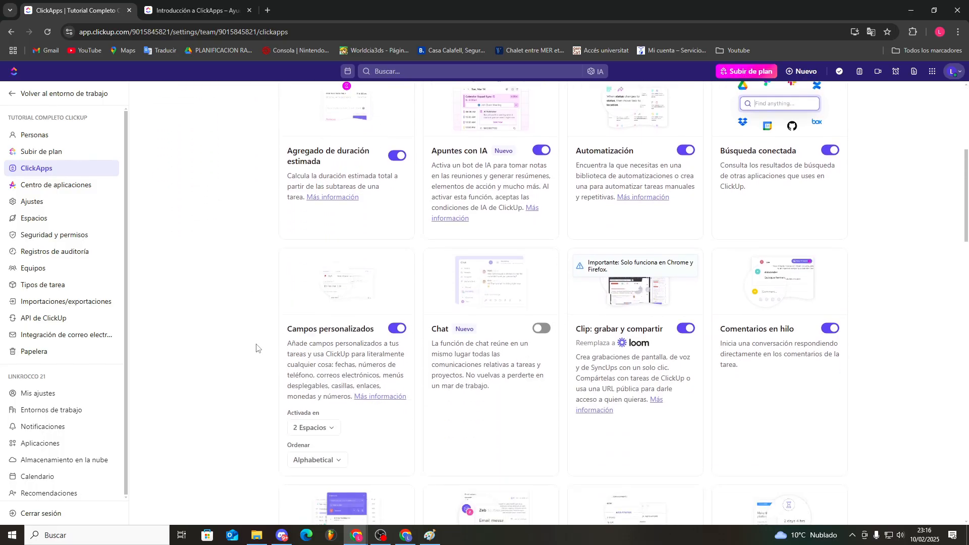
scroll(256, 347, up, 6)
scroll(256, 347, down, 13)
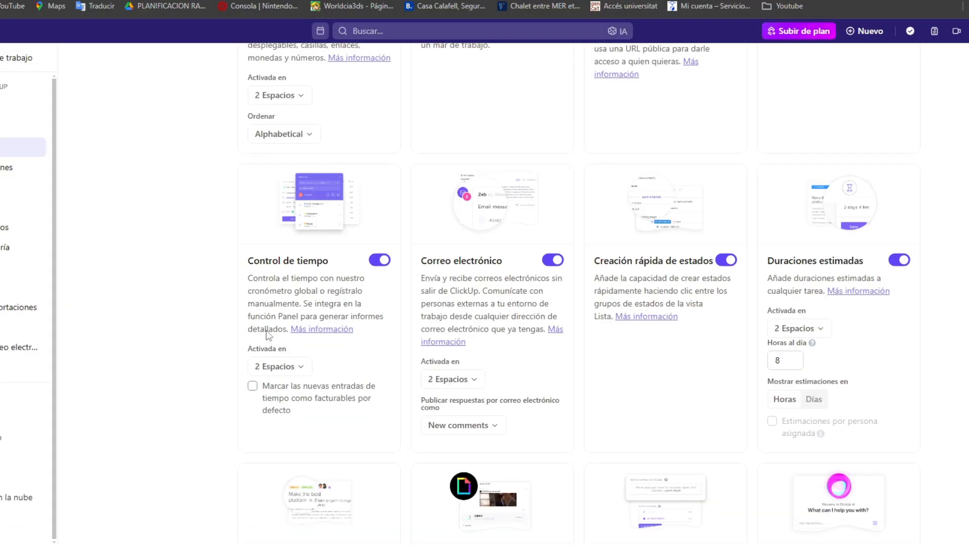
scroll(192, 323, up, 2)
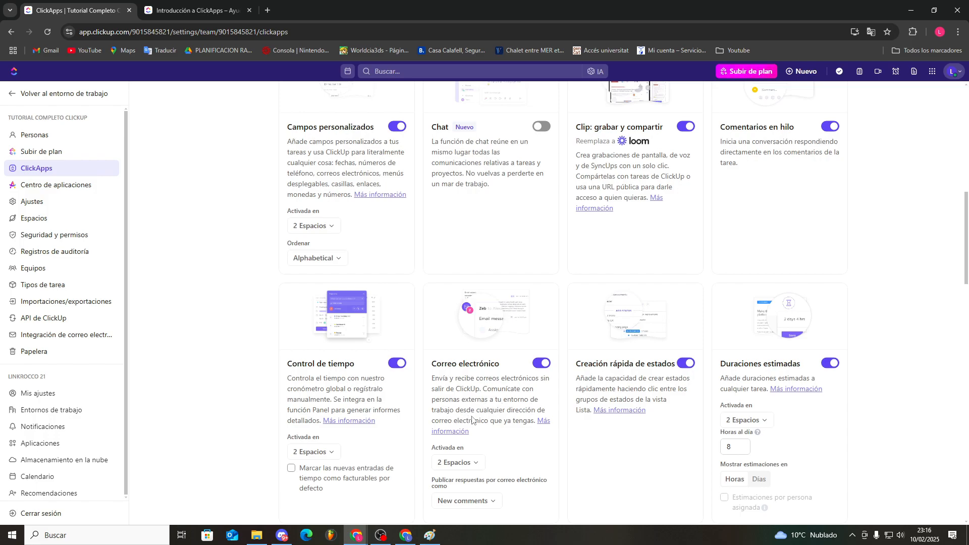
scroll(532, 427, down, 2)
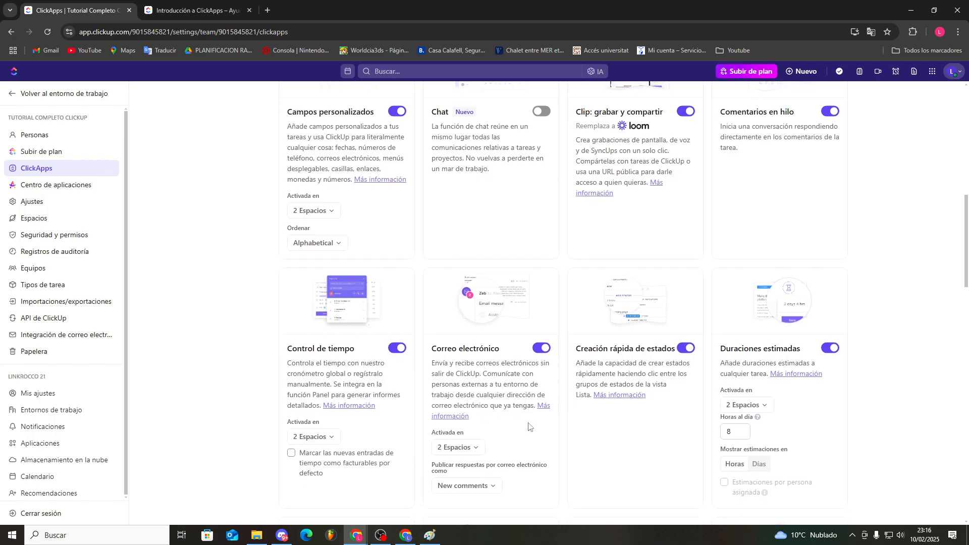
Check which spaces use the Correo electrónico ClickApp and look through the remaining ClickApps
click(476, 362)
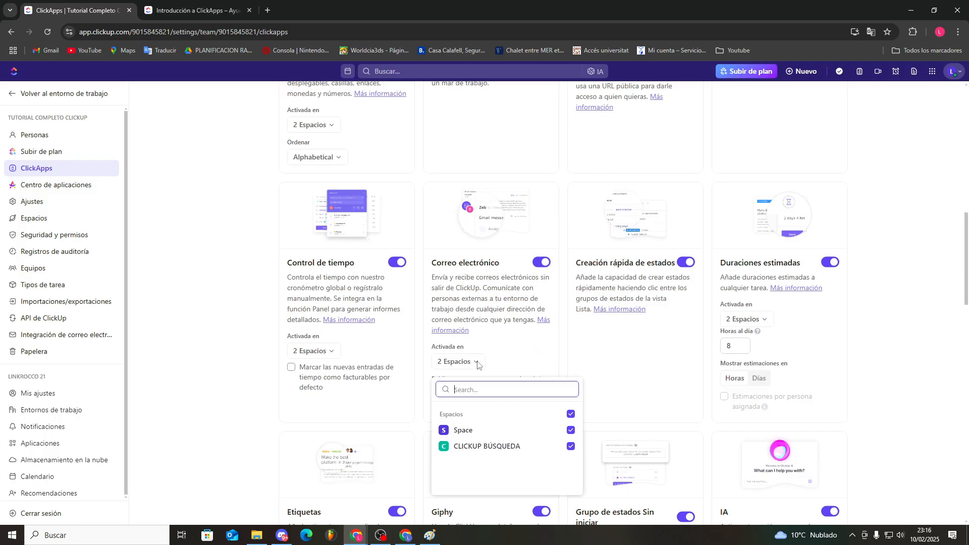
click(477, 363)
scroll(499, 374, up, 13)
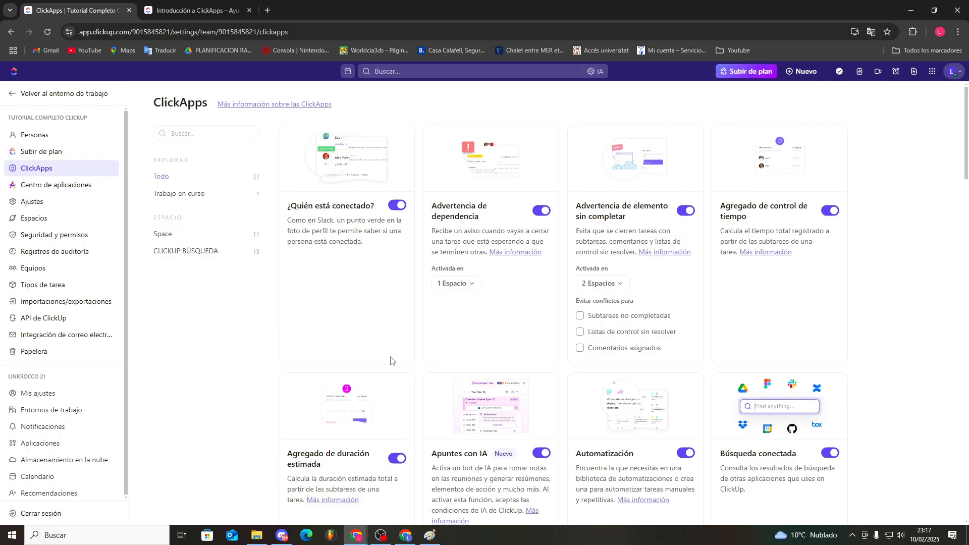
scroll(399, 361, down, 10)
scroll(413, 360, down, 10)
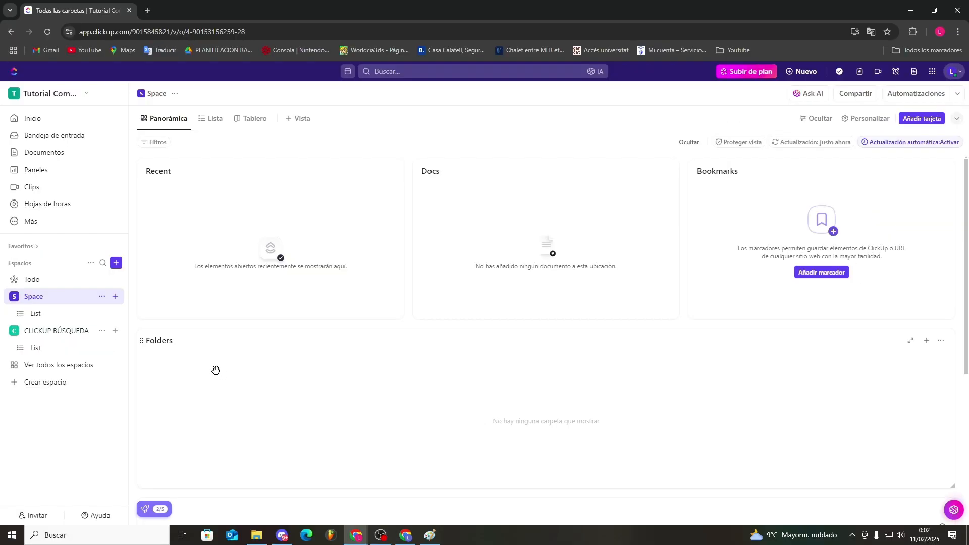
Create a list named MARKETING in the CLICKUP BÚSQUEDA space and open it
click(49, 331)
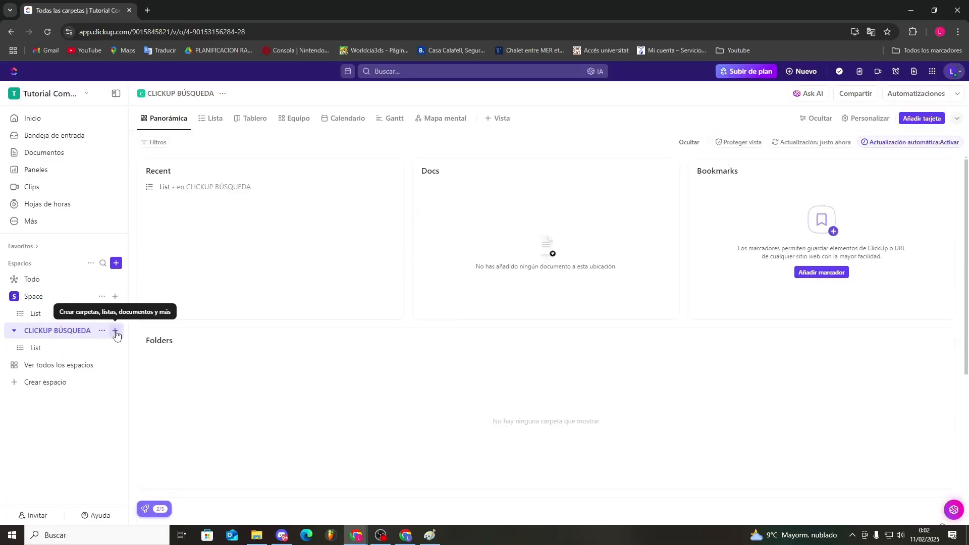
click(115, 331)
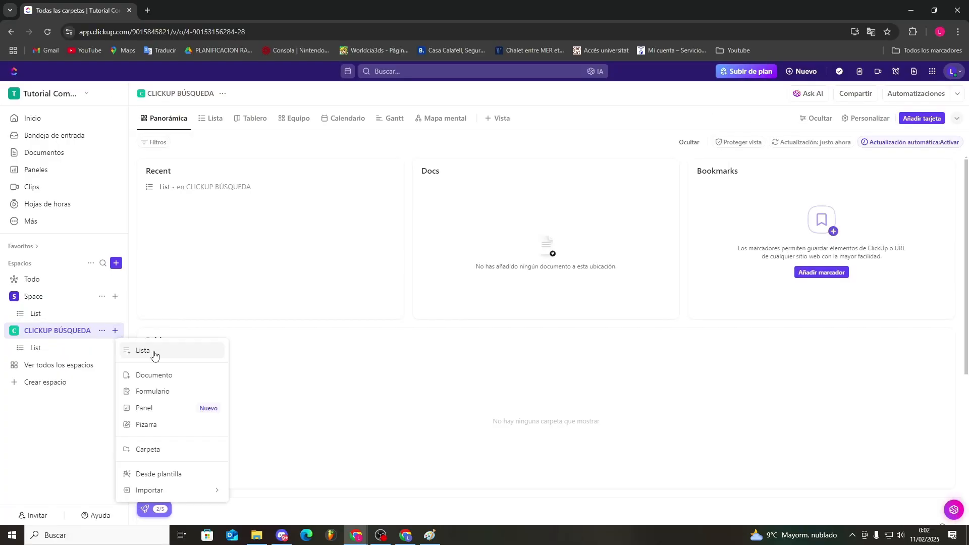
click(154, 355)
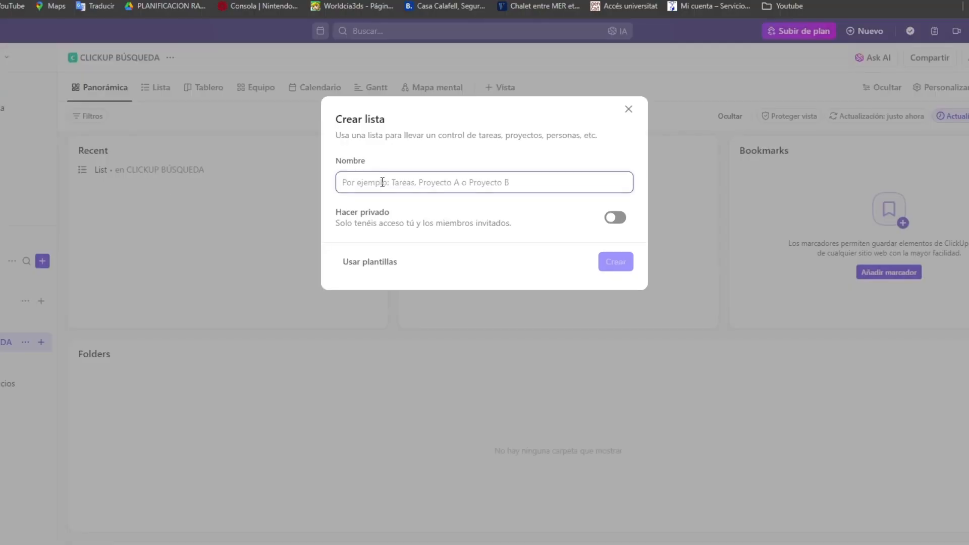
text(MARKETING)
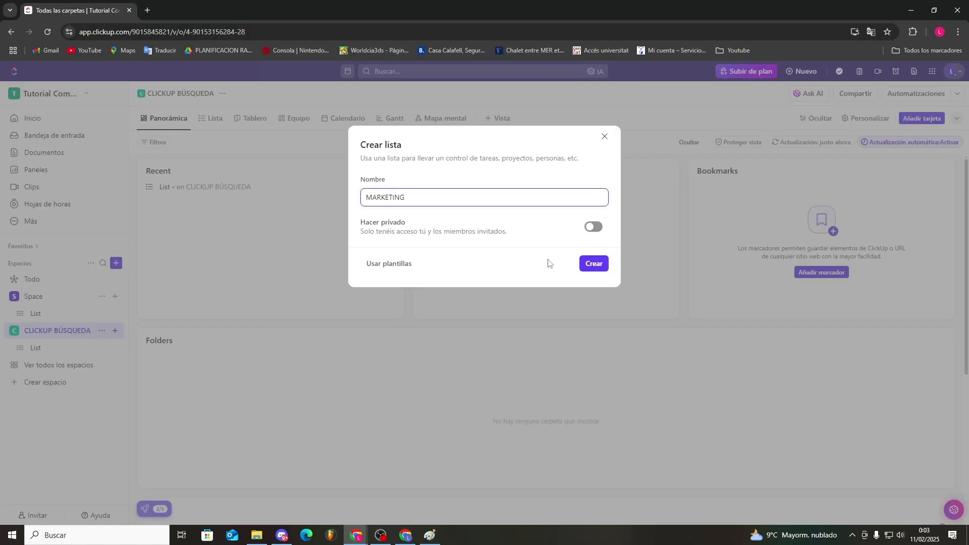
click(594, 265)
click(50, 365)
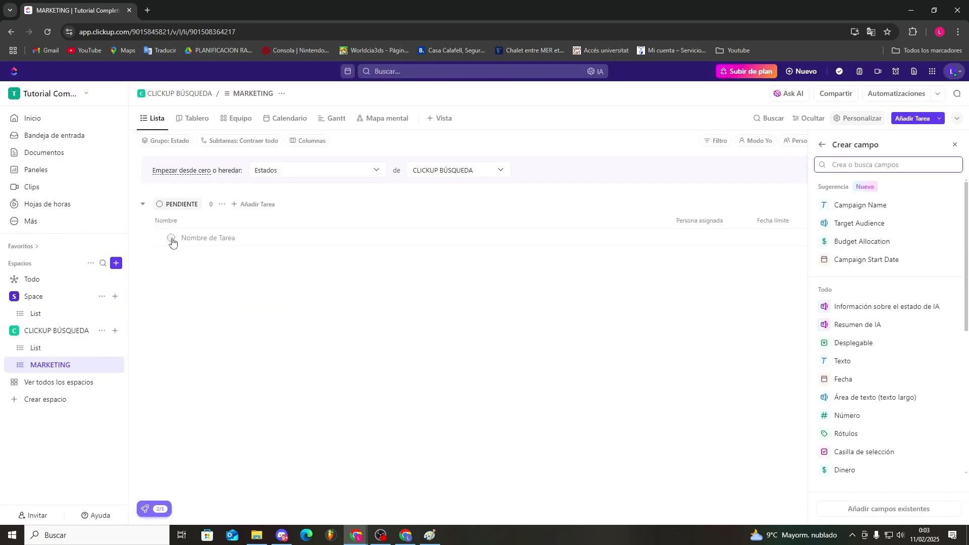
Add the tasks Sector, Búsqueda and Campaña to the MARKETING list and tag Sector with a new label hecho
click(209, 238)
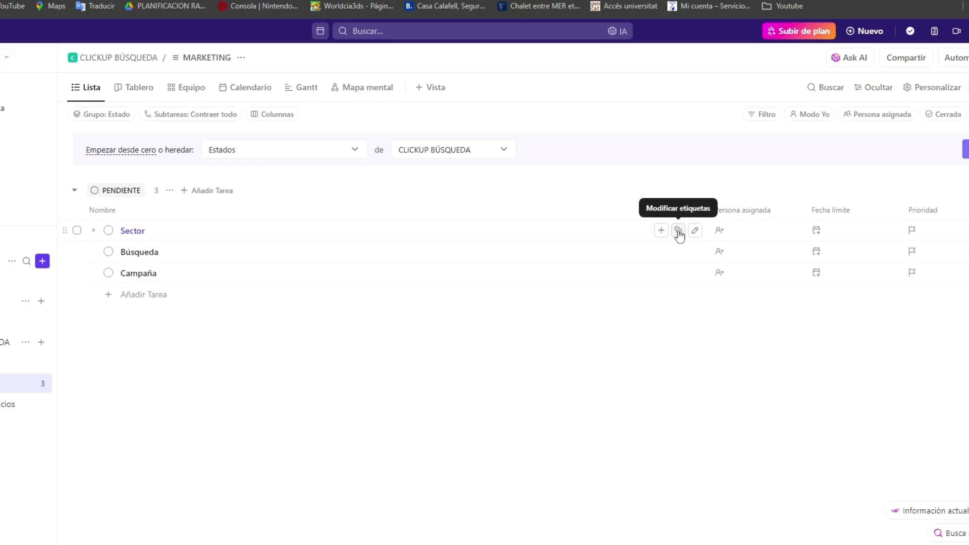
click(678, 230)
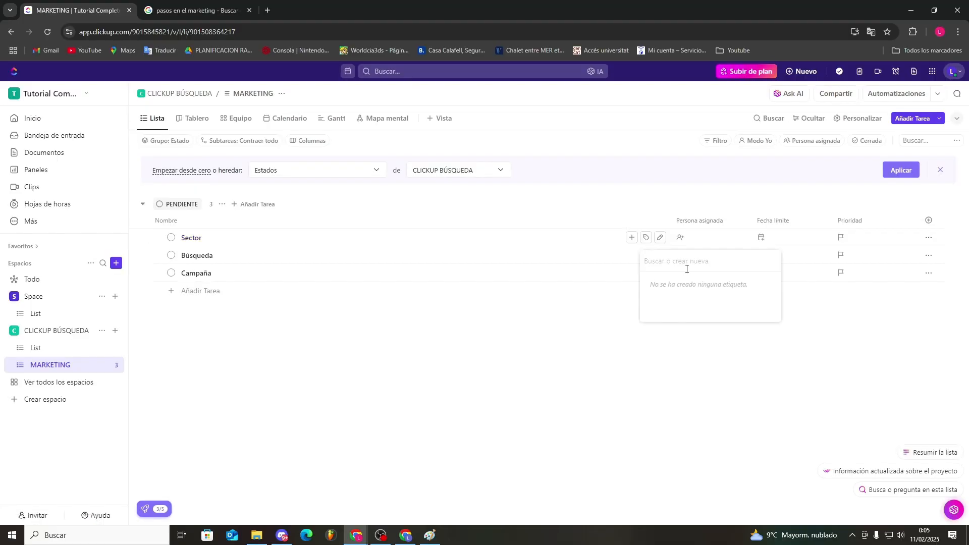
text(Hecho)
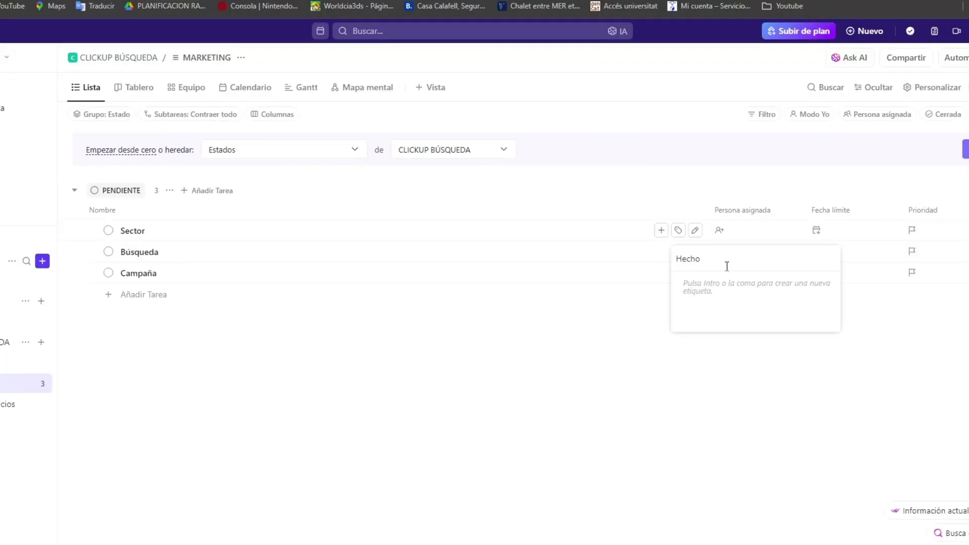
key(Return)
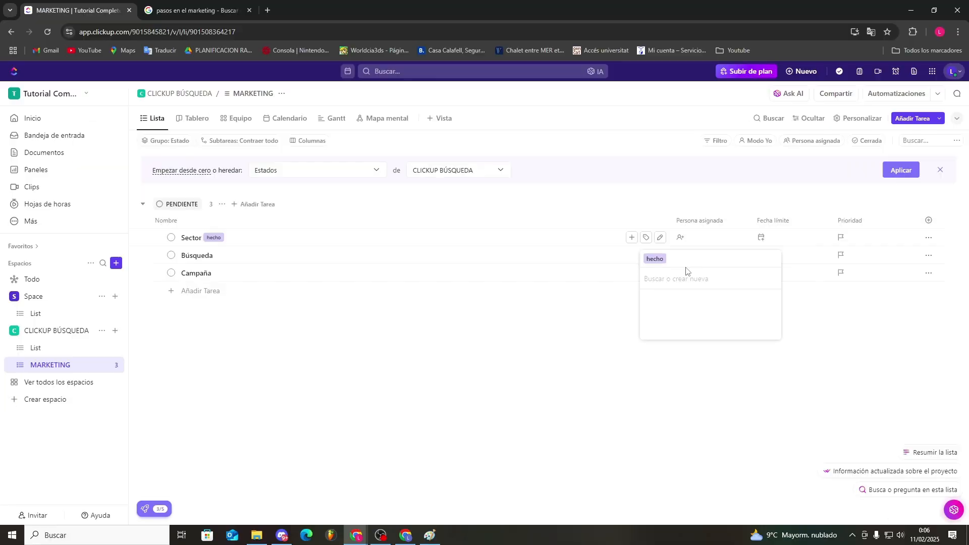
click(539, 339)
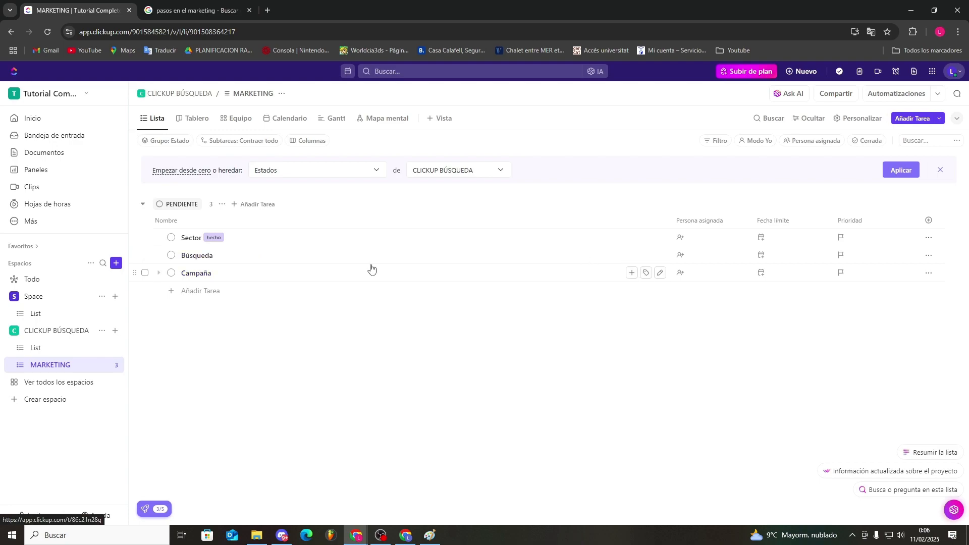
Look at the tag choices and the new-subtask entry for the Búsqueda task, then cancel the entry
click(645, 255)
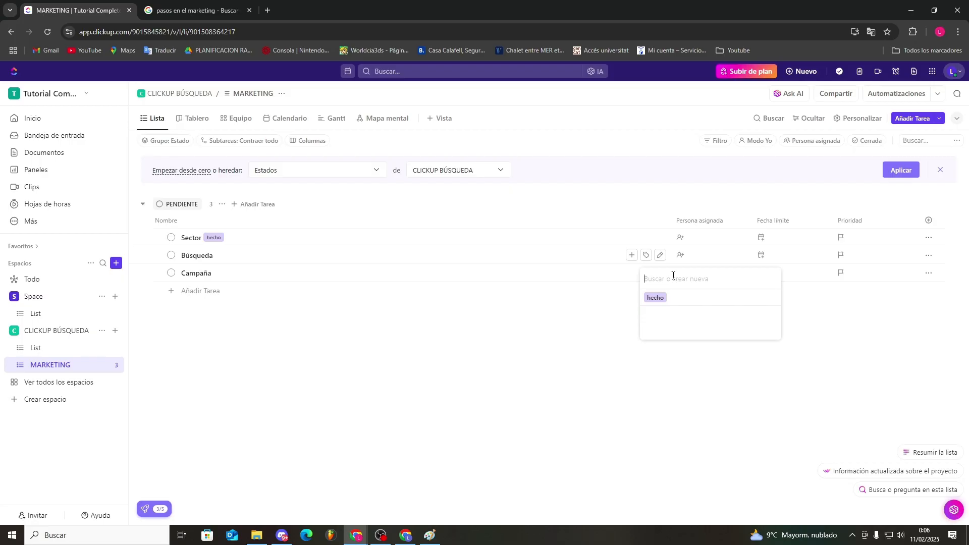
click(631, 255)
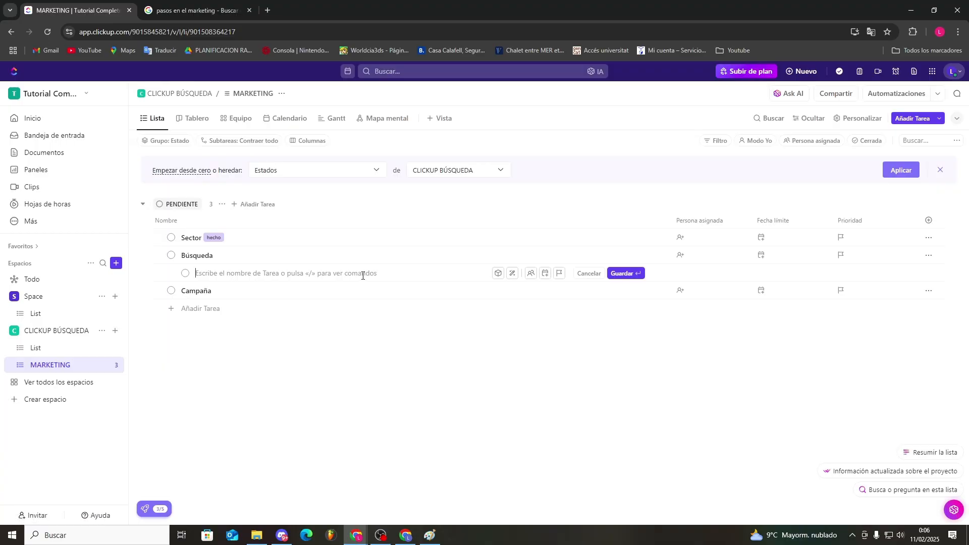
key(Escape)
Review the status options and the assignee choices available for the Sector task
click(171, 237)
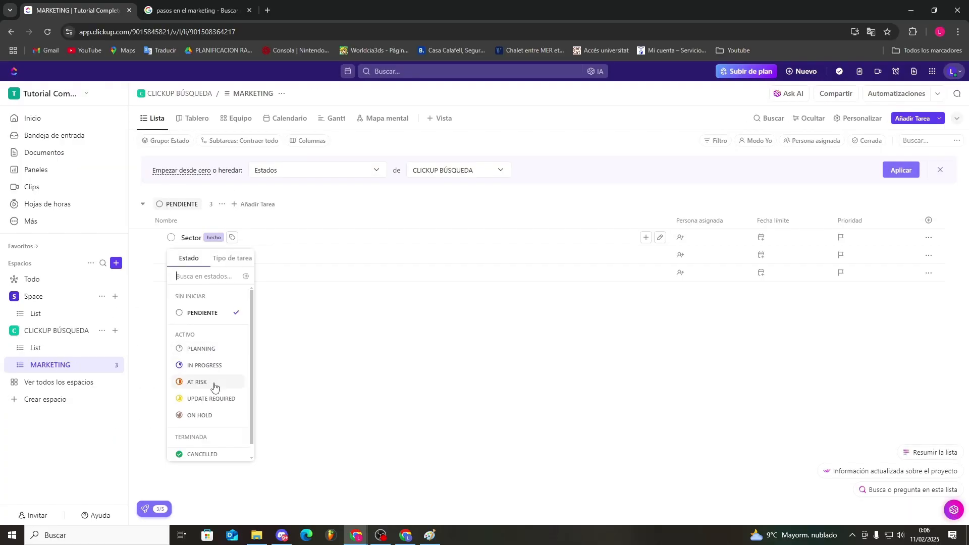
scroll(216, 387, down, 1)
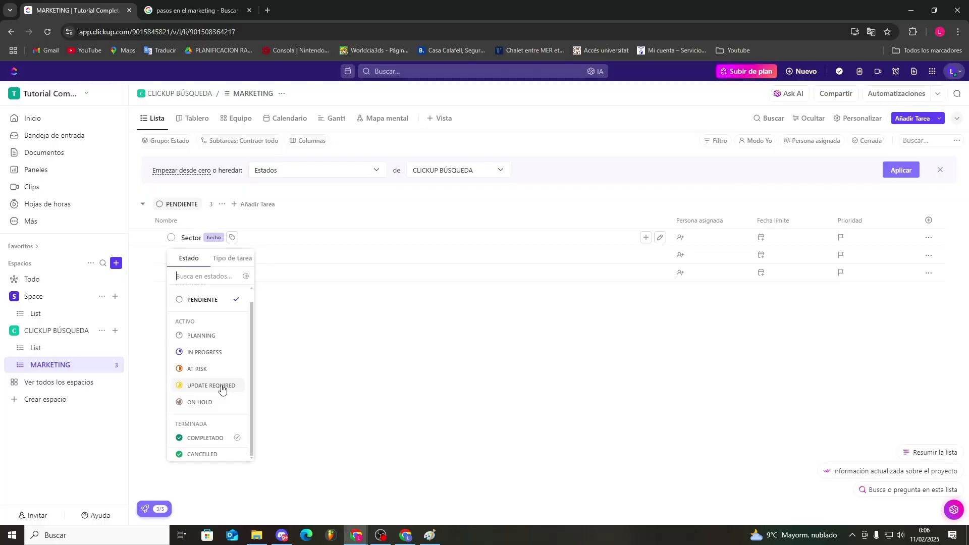
click(657, 256)
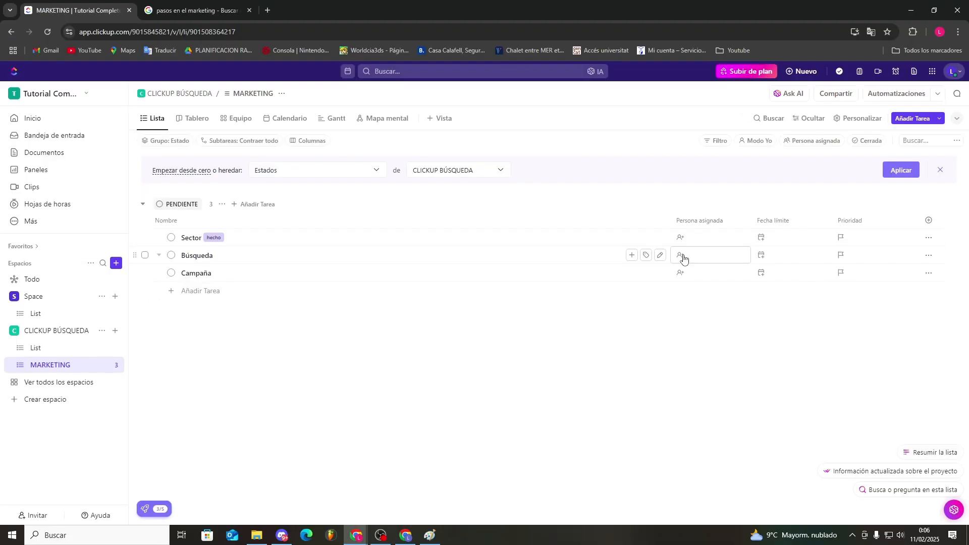
click(680, 237)
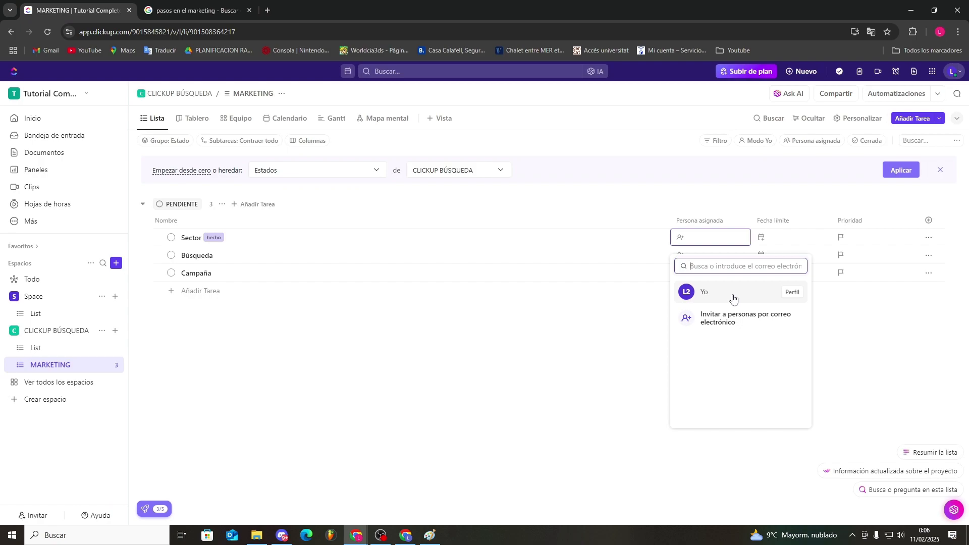
click(636, 339)
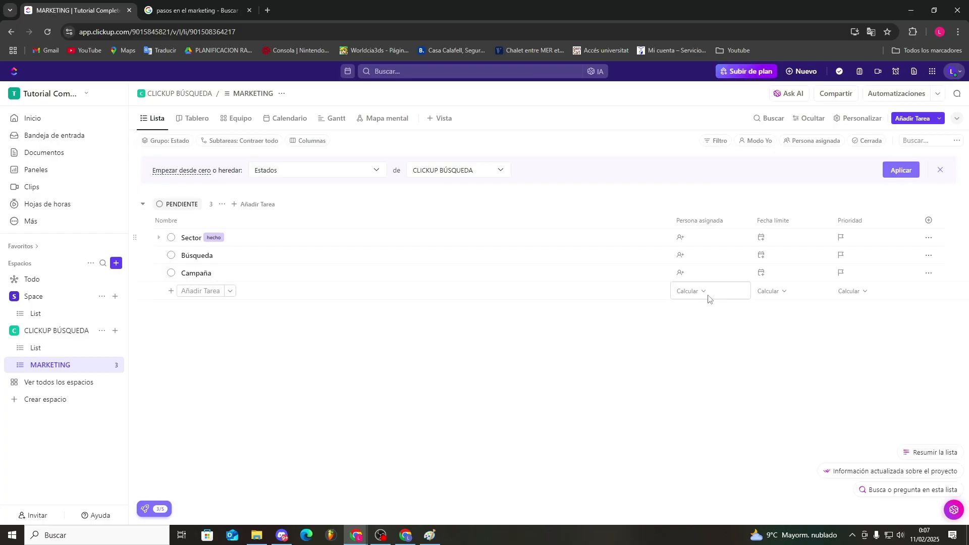
click(698, 239)
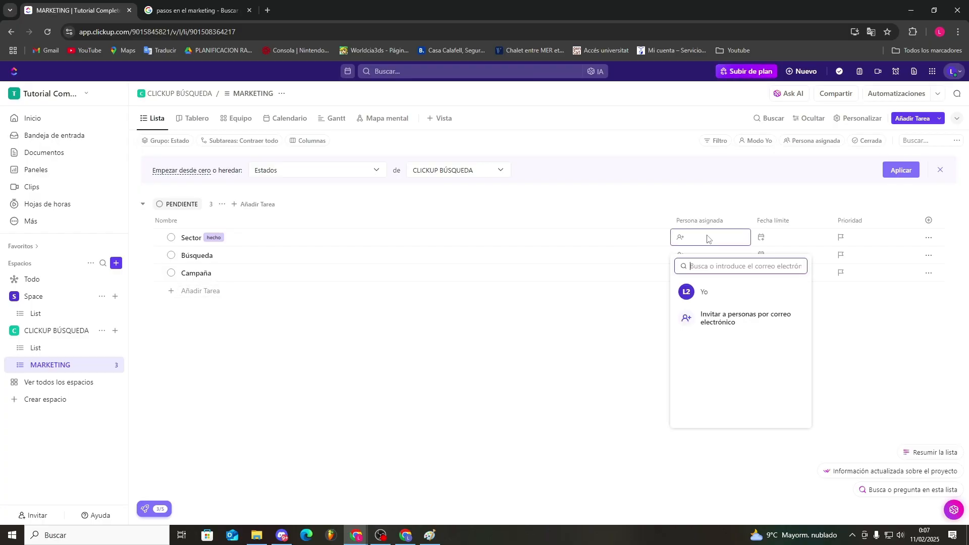
click(624, 327)
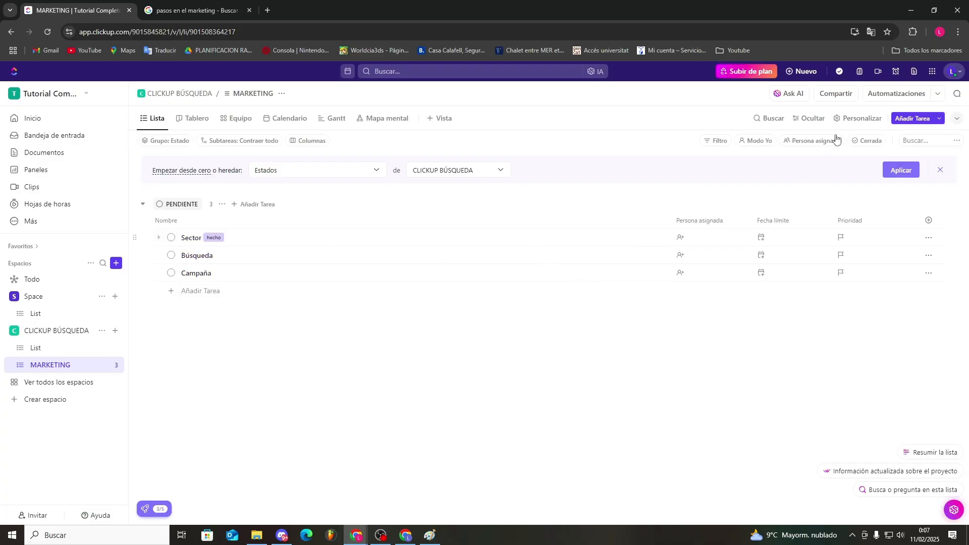
Unpin the Lista view of the MARKETING list in its customization options
click(845, 120)
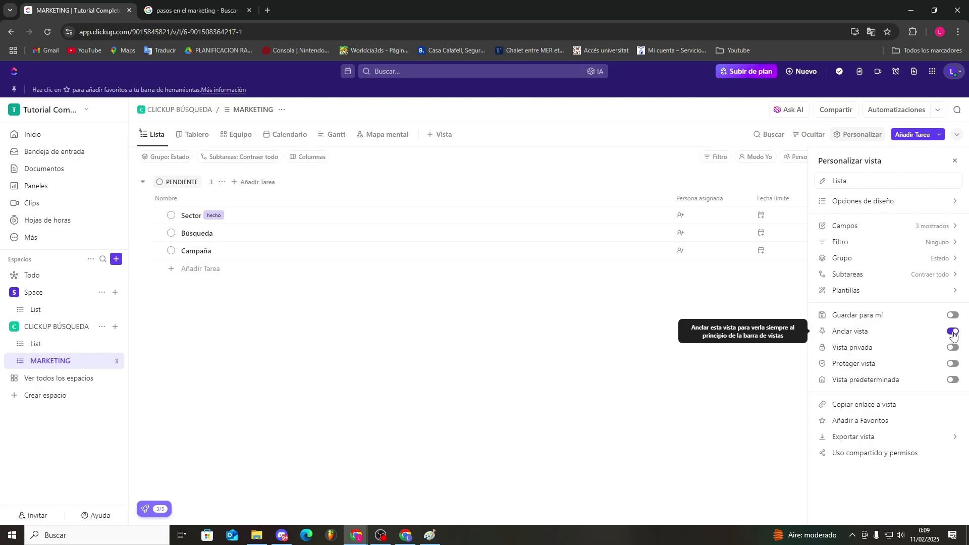
click(953, 332)
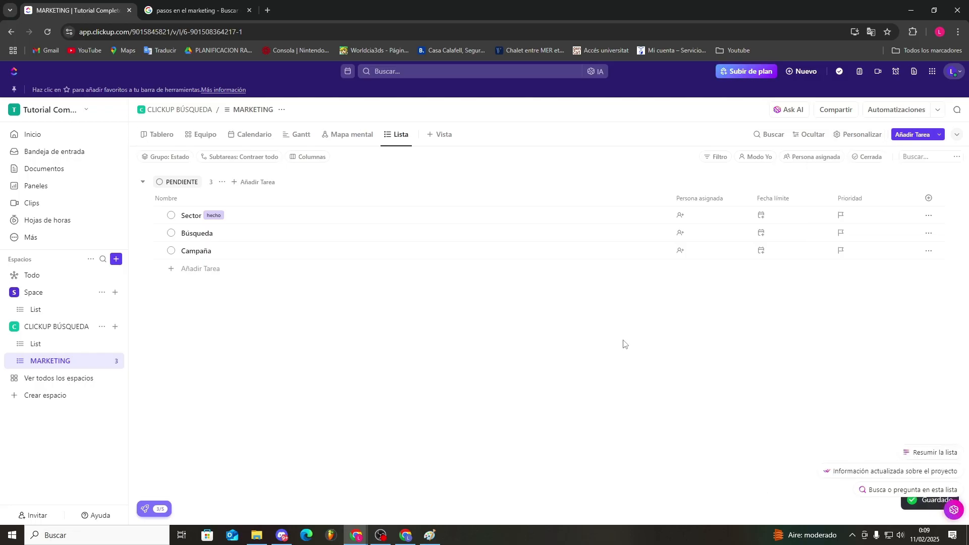
Set Sector's due date to 12 February 2025 and Campaña's to 13 February, and give Sector Alta priority
click(780, 217)
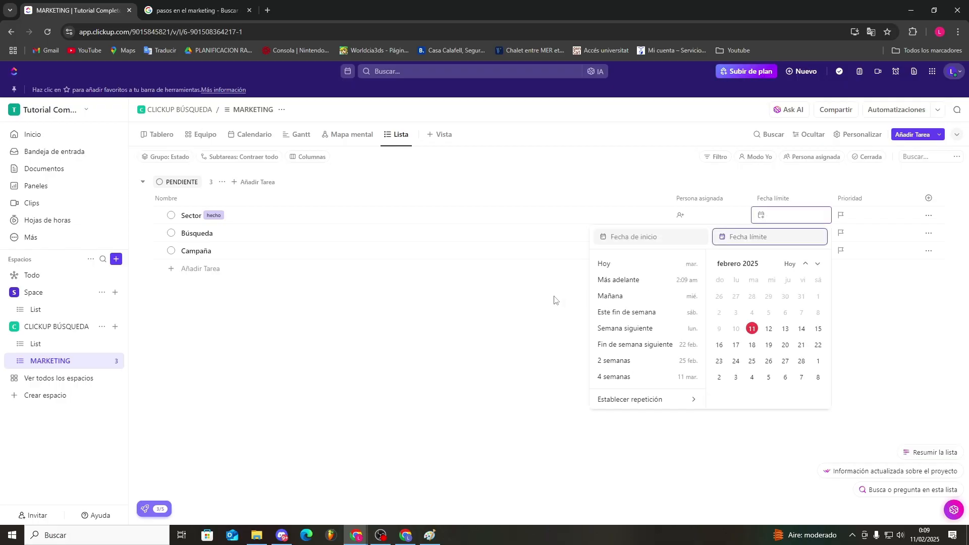
click(769, 329)
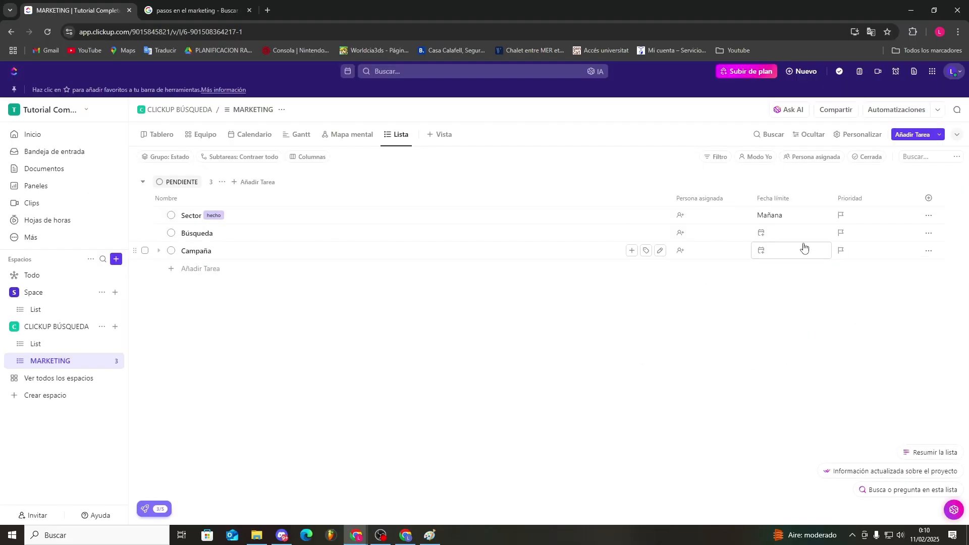
click(805, 250)
click(785, 364)
click(840, 215)
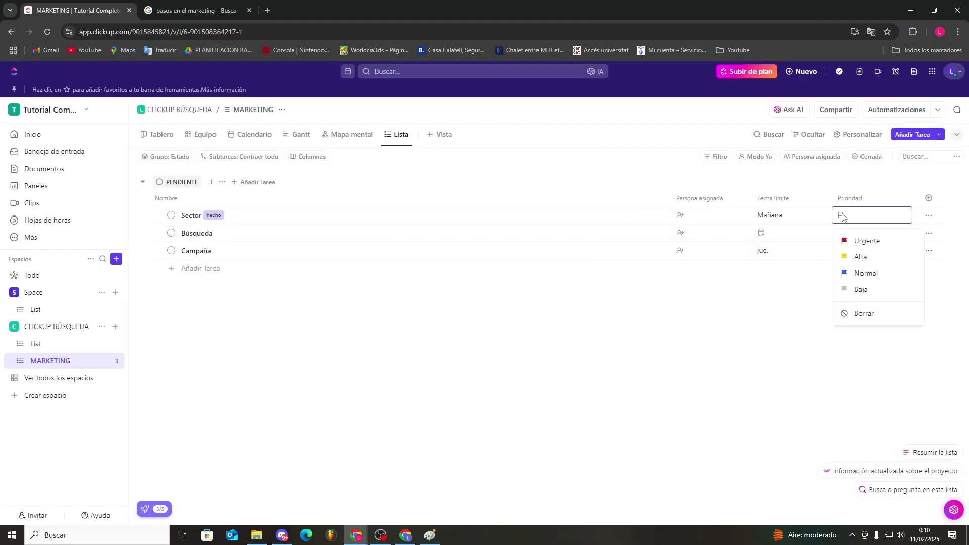
click(861, 257)
Browse the additional actions offered for the Sector task, including its template options
click(928, 216)
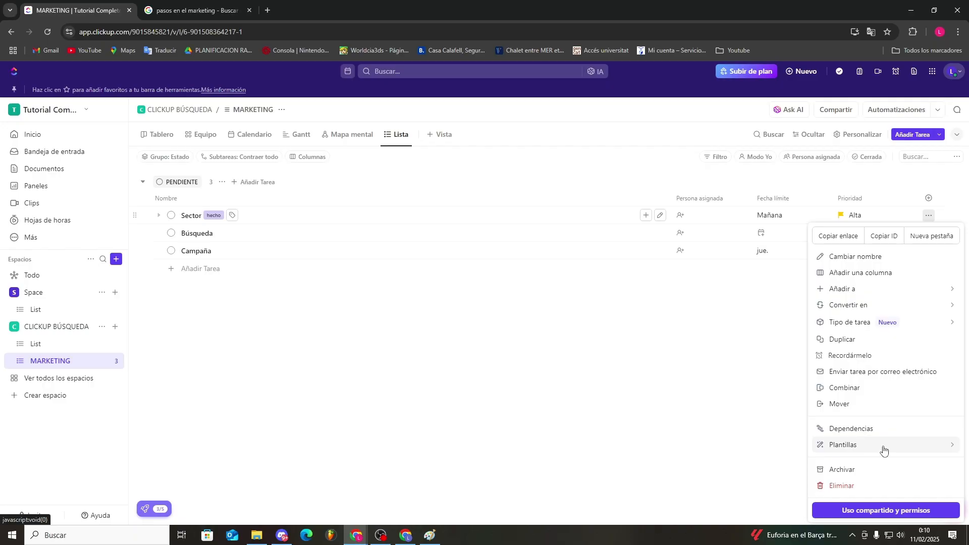
click(944, 449)
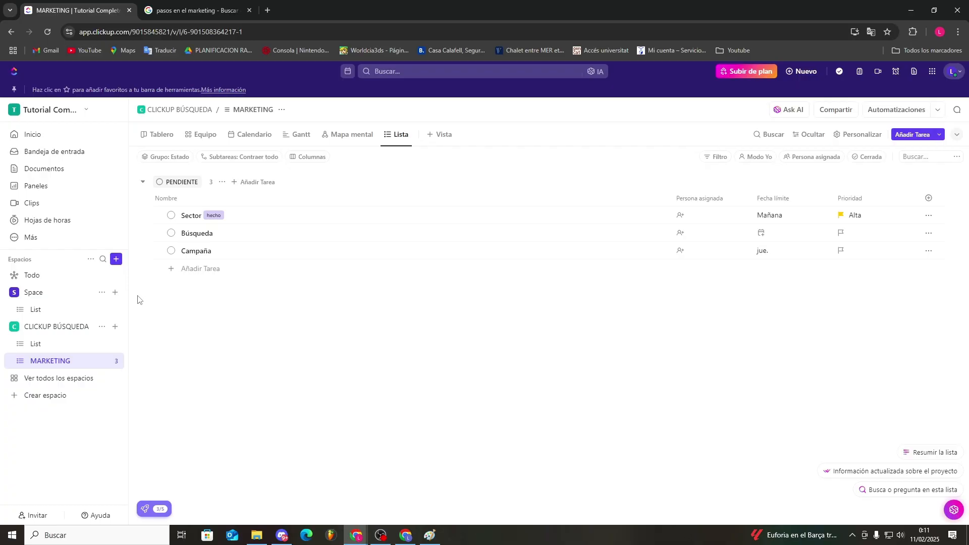
Add the List inside Space to the favorites
click(103, 309)
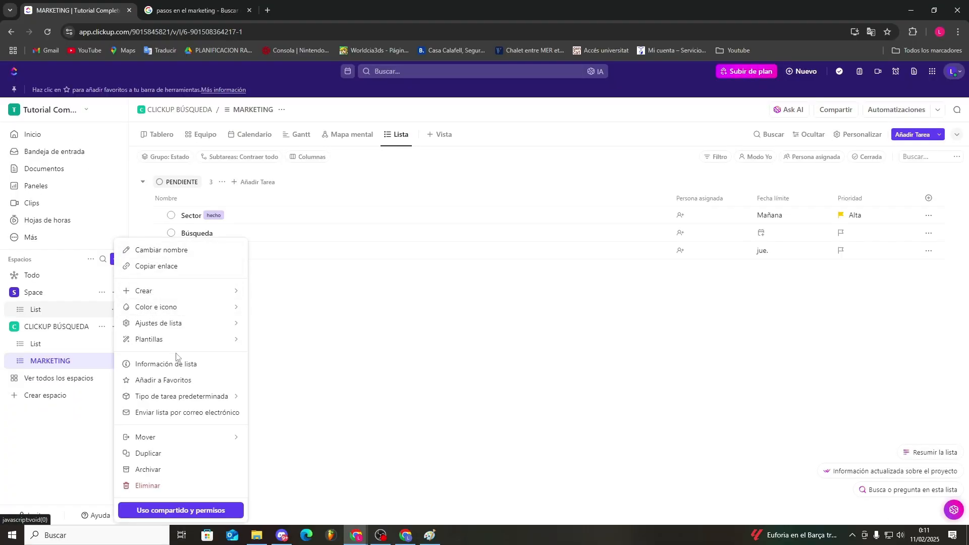
click(169, 380)
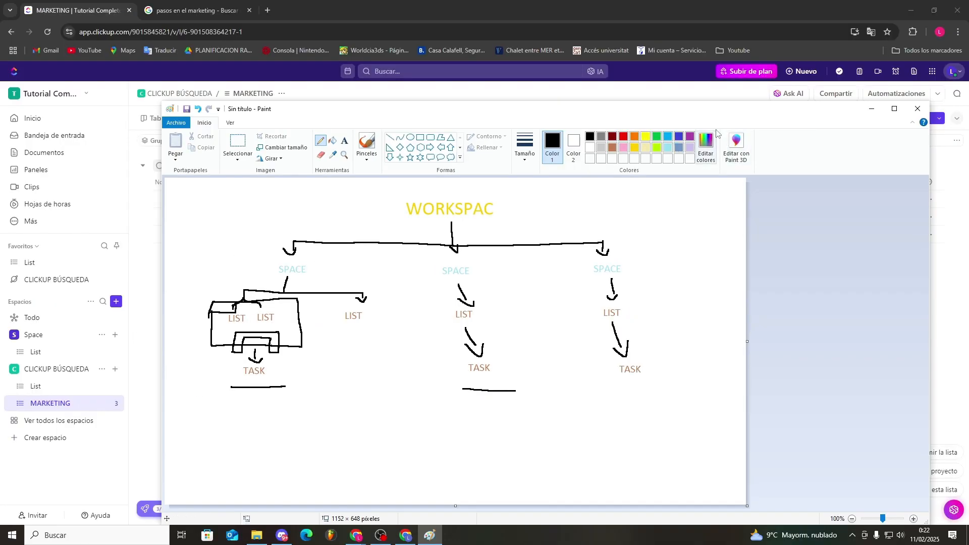
Minimize the Paint hierarchy diagram and review the view types that can be added to the MARKETING list
click(873, 111)
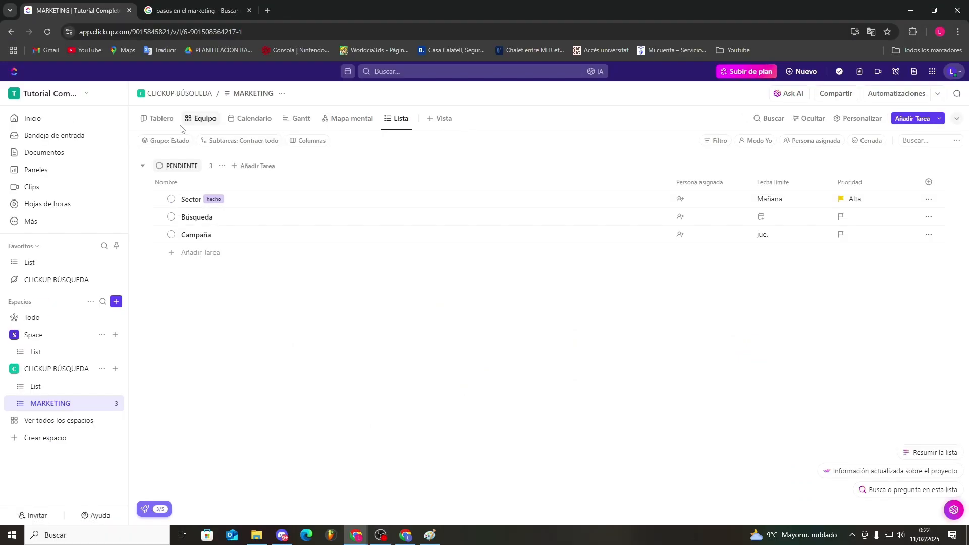
click(434, 124)
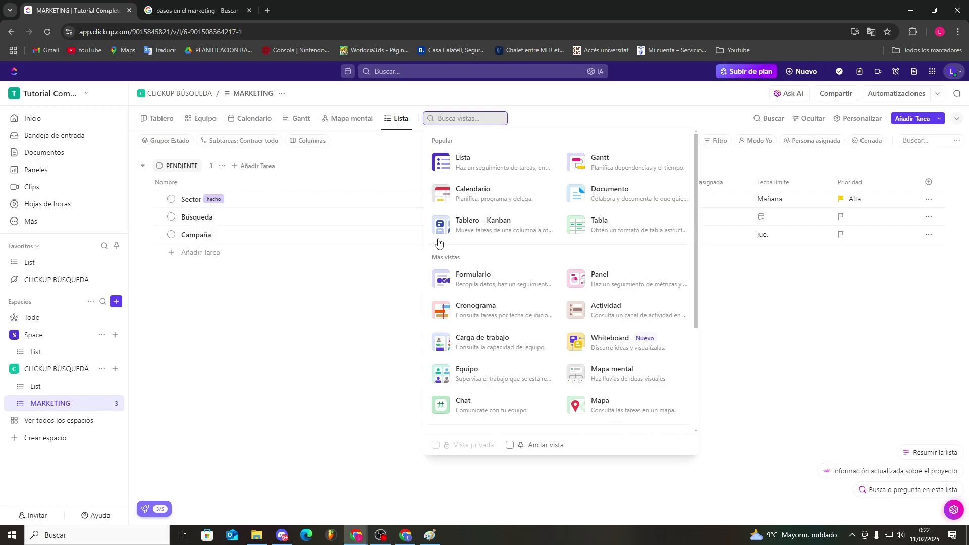
click(355, 388)
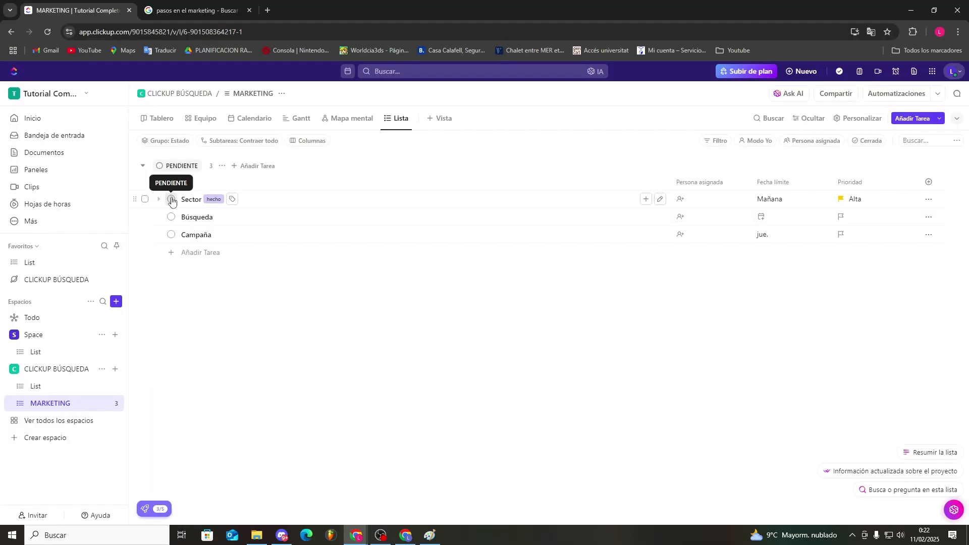
Show the tasks in the Tablero view, move Sector to IN PROGRESS and return it to PENDIENTE
click(156, 119)
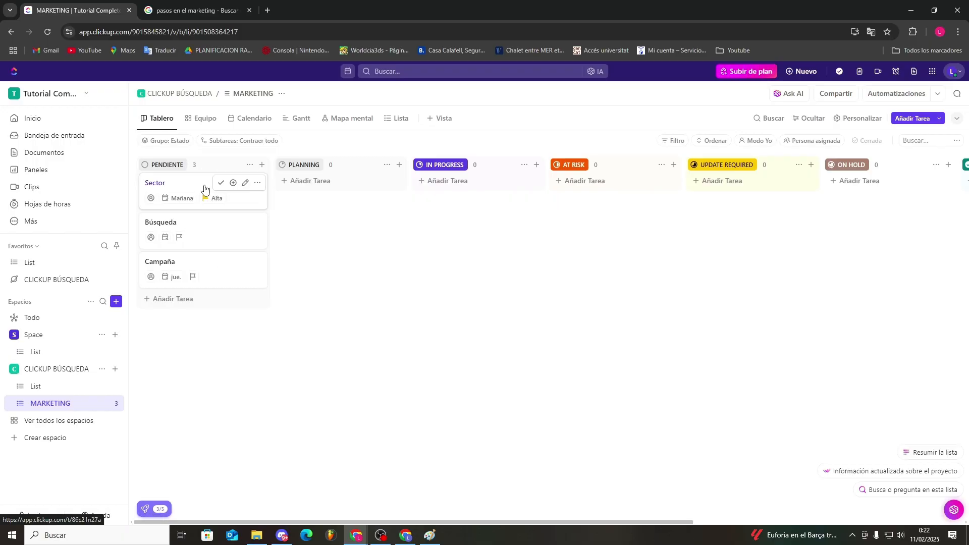
drag(173, 184, 457, 184)
drag(444, 189, 151, 164)
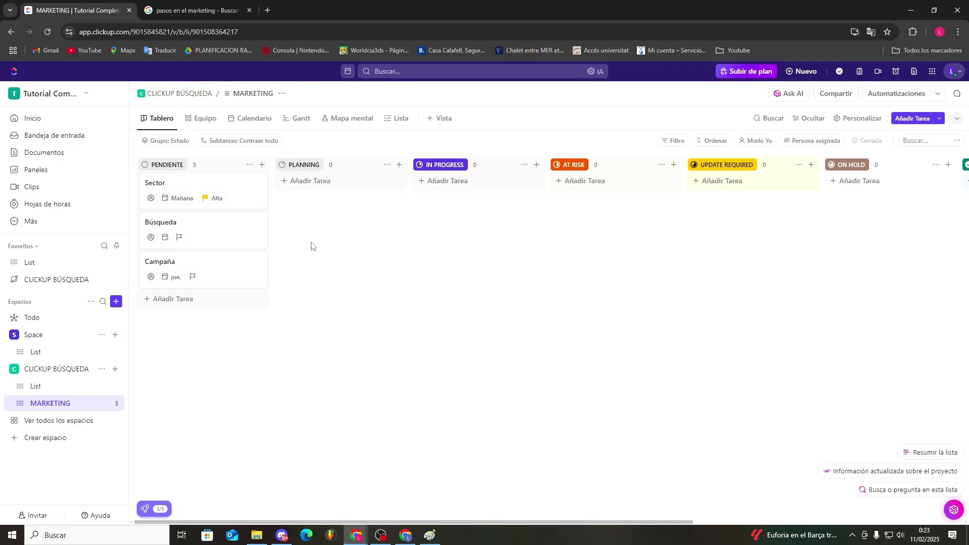
Show the tasks in the Calendario view and examine the scheduled Sector task's details
click(251, 119)
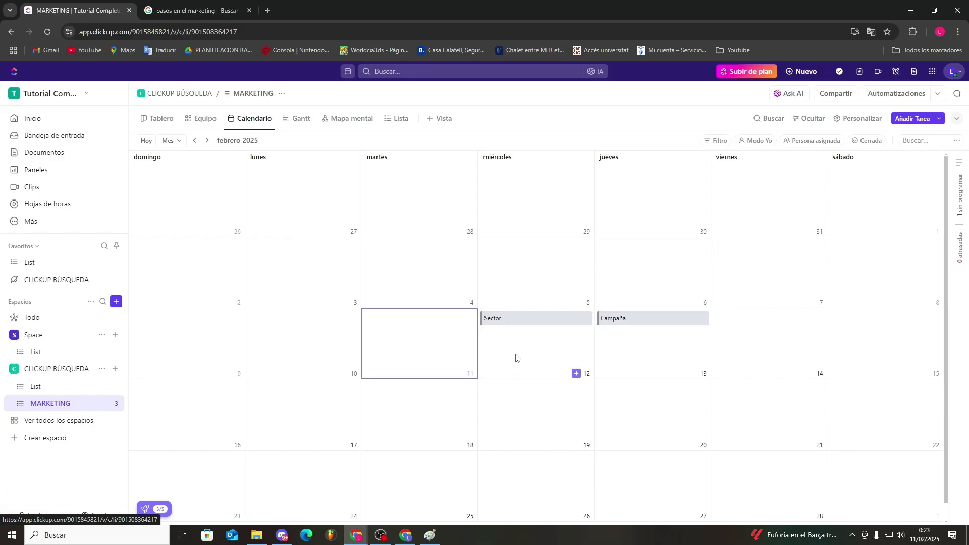
click(512, 324)
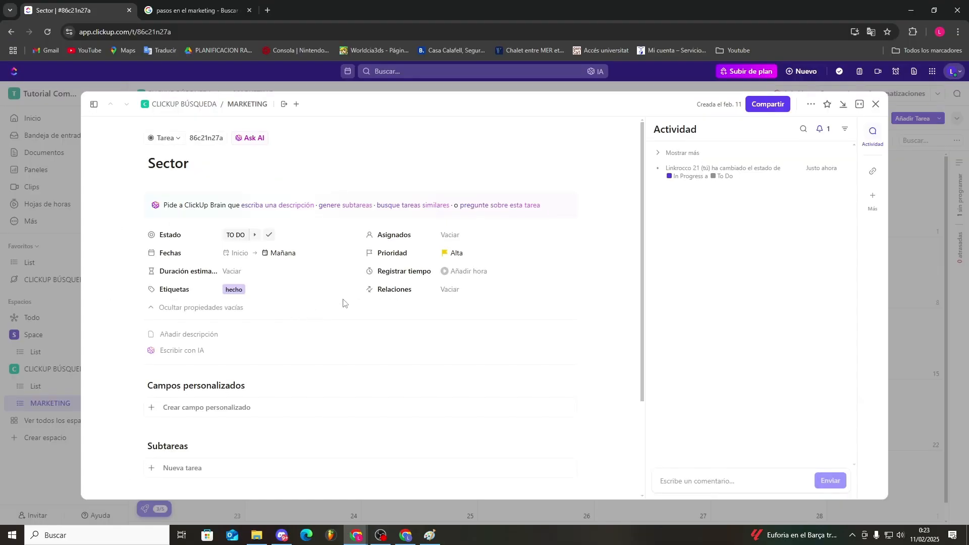
key(Escape)
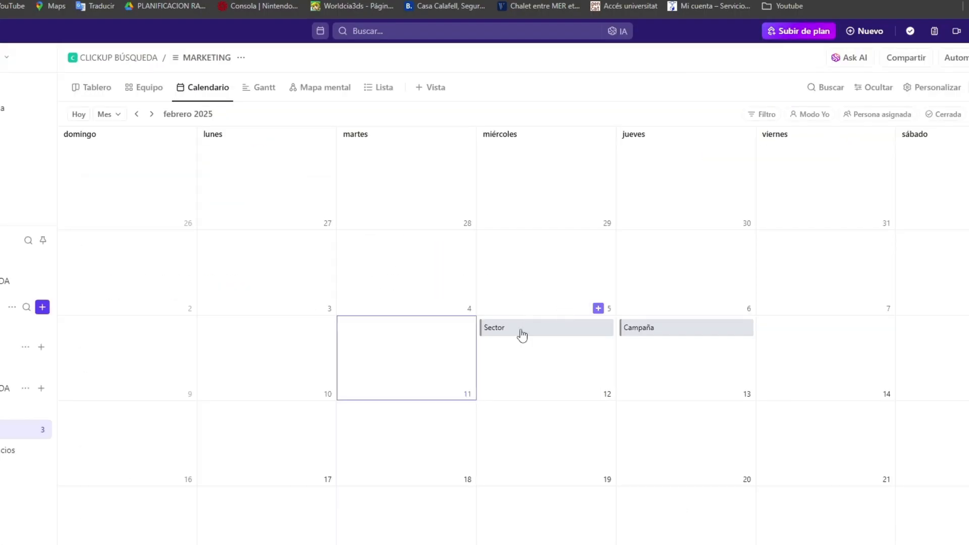
click(606, 330)
click(556, 366)
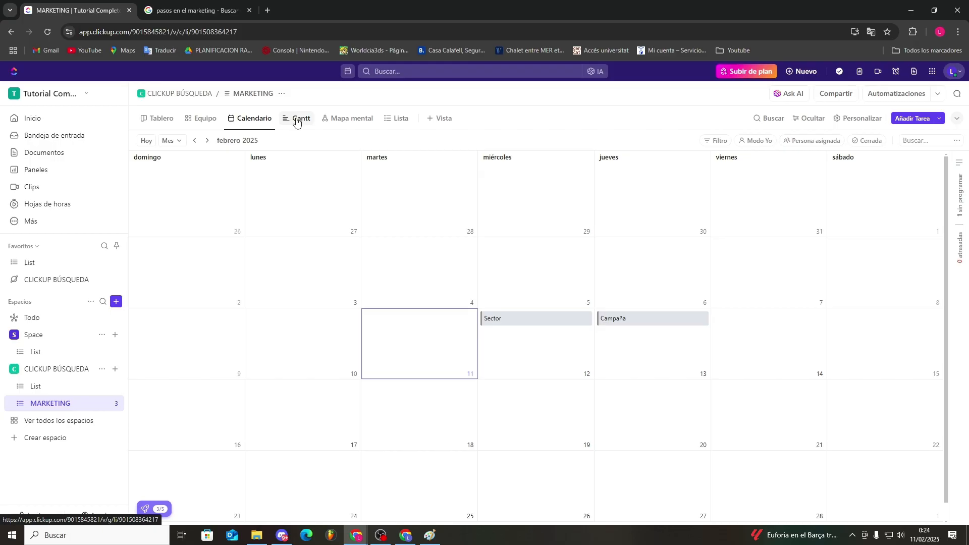
Expand MARKETING in the Gantt view and link Sector to Campaña with a dependency
click(296, 119)
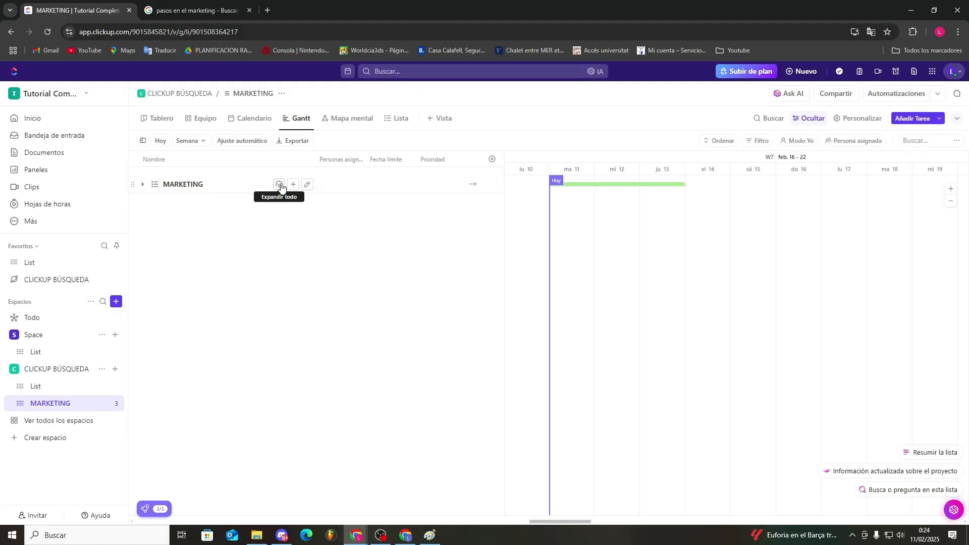
click(279, 185)
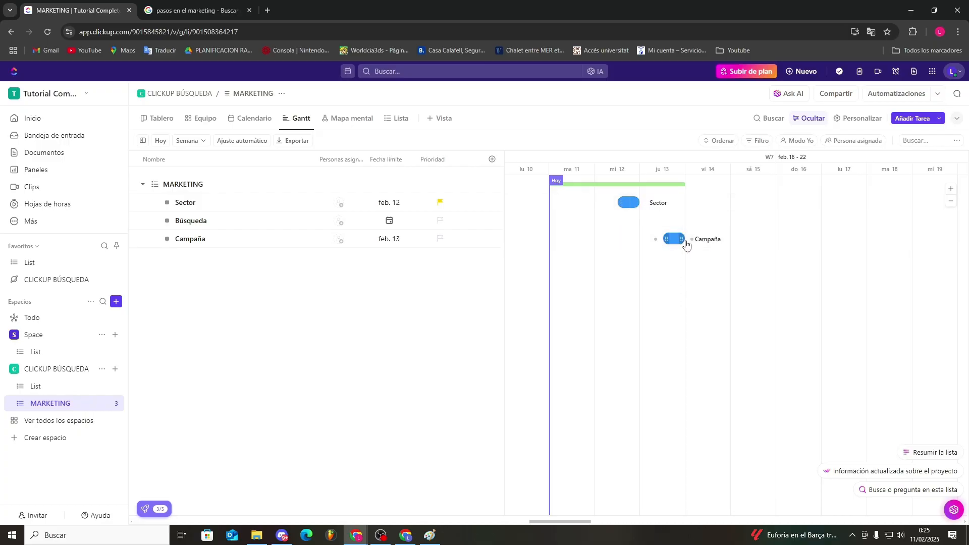
drag(647, 203, 665, 238)
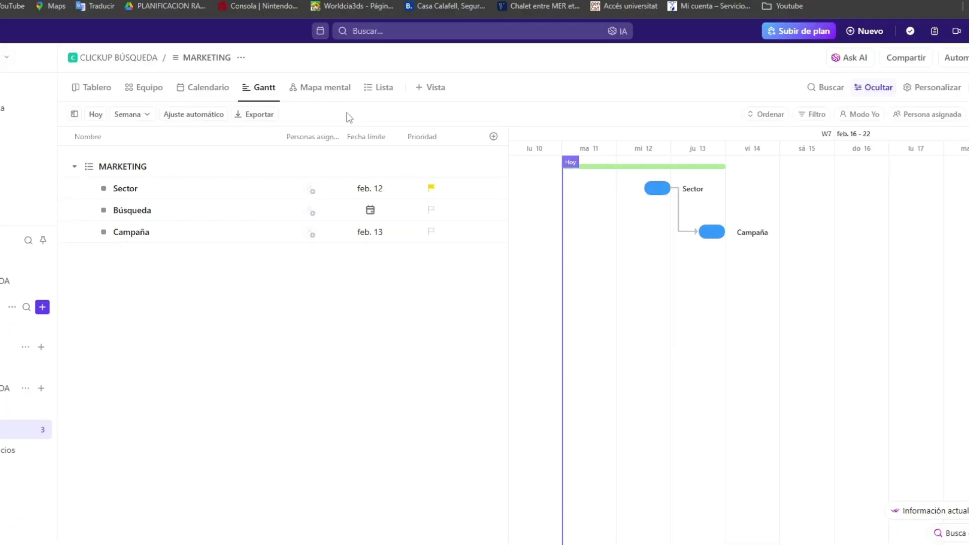
Show the MARKETING list in the Mapa mental view, using the Tareas structure based on its existing tasks
click(319, 90)
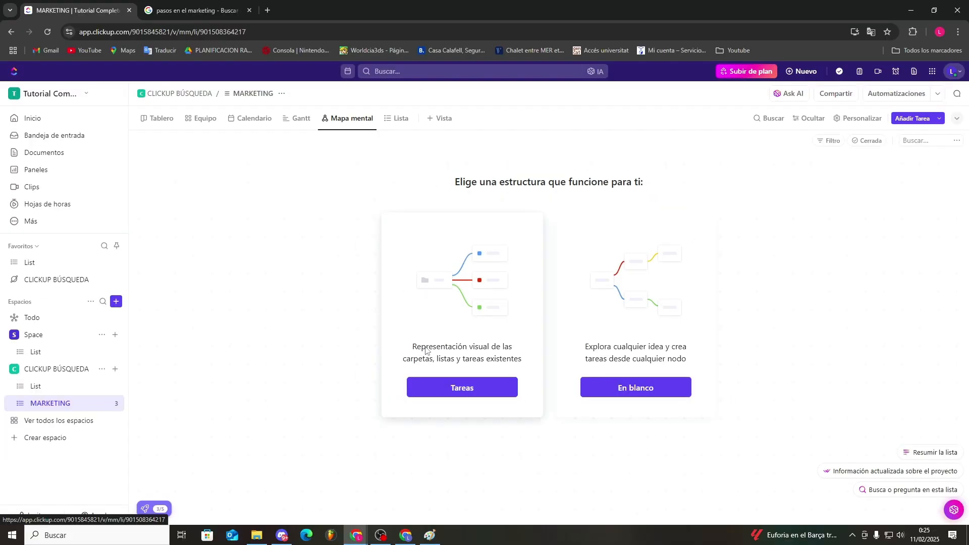
click(453, 390)
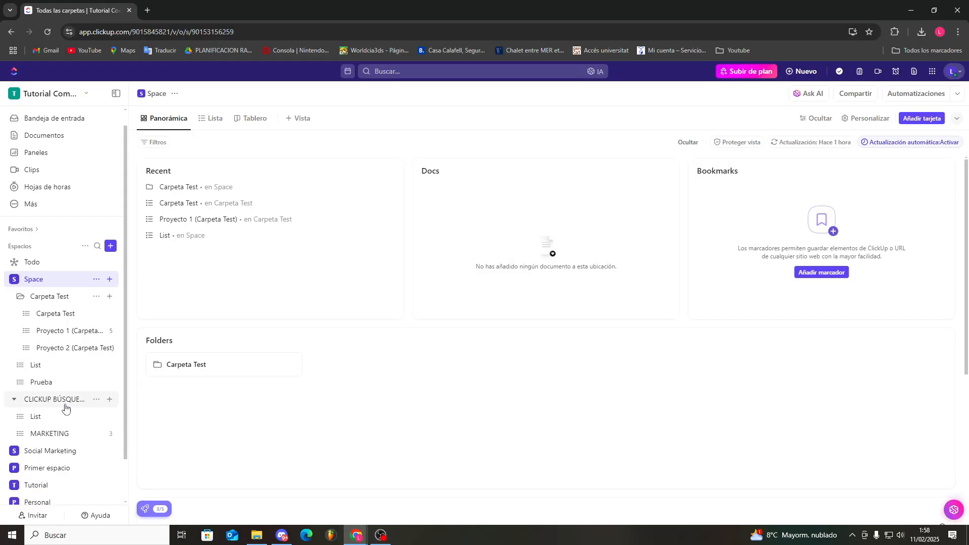
Display the sharing options of the CLICKUP BÚSQUEDA space and check how members can be invited
click(65, 400)
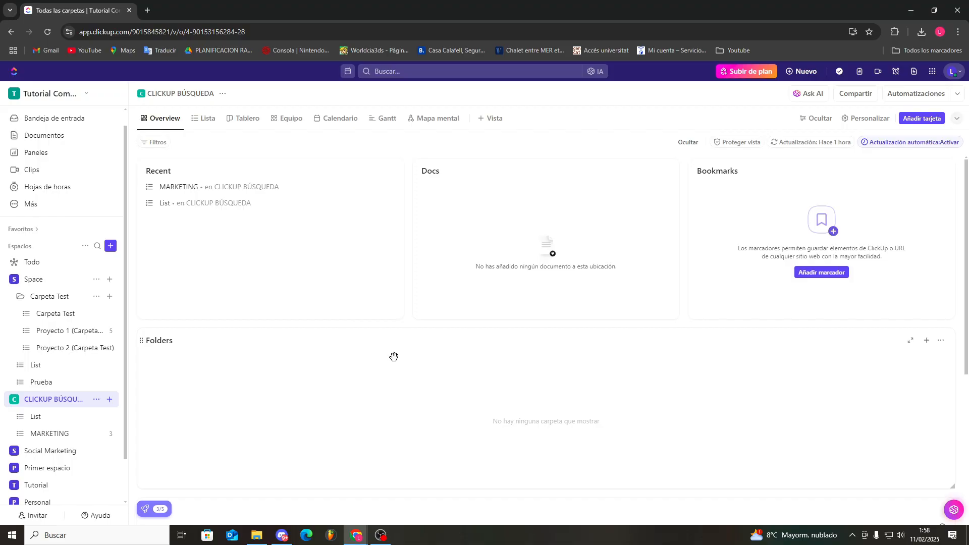
click(853, 95)
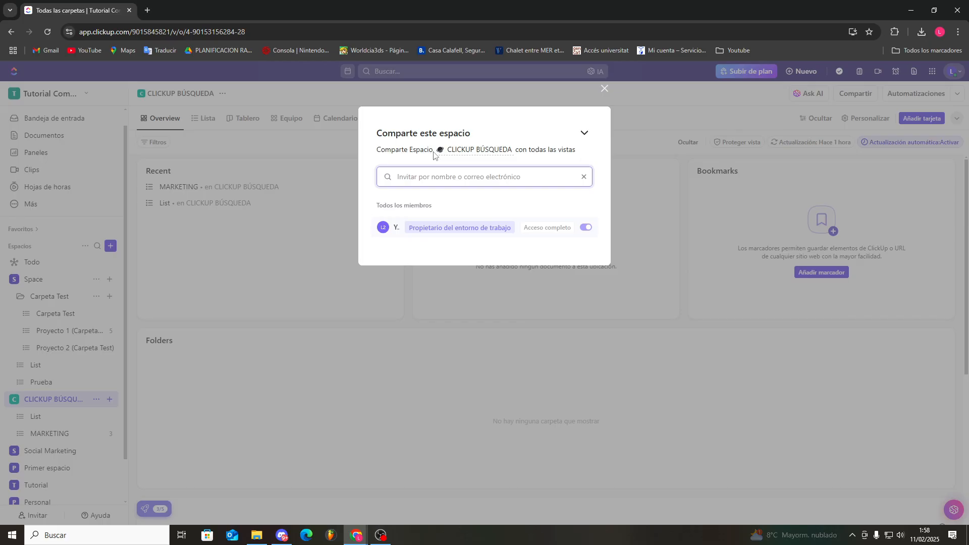
click(585, 133)
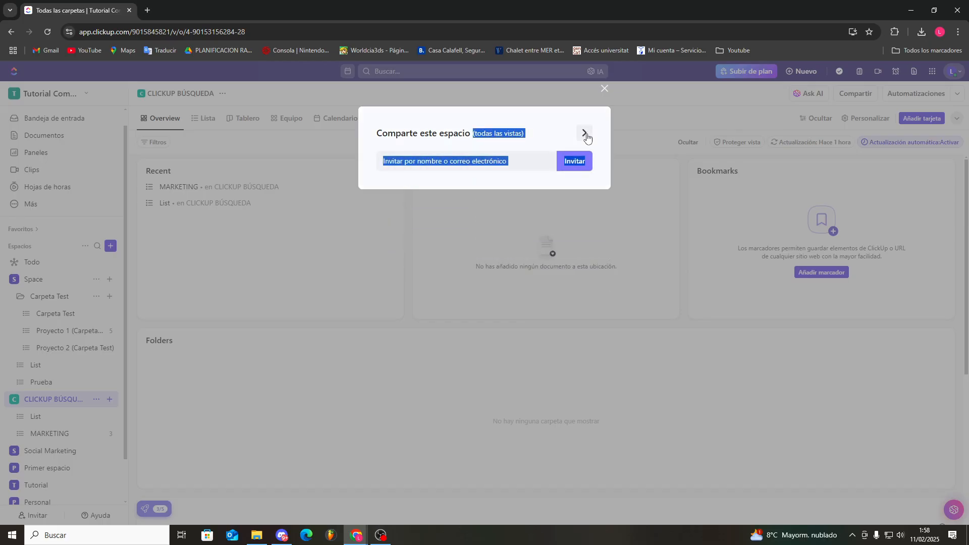
click(584, 133)
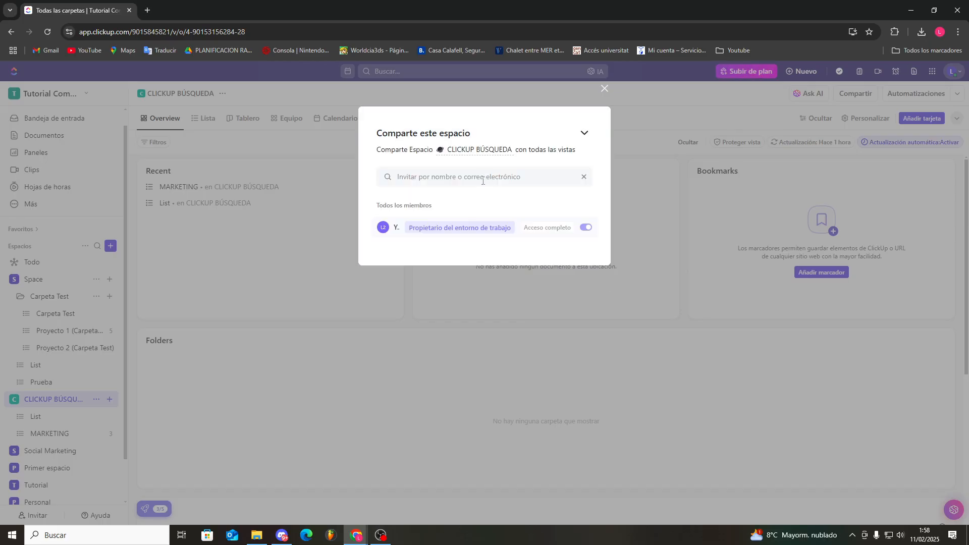
click(584, 178)
mouse_move(433, 202)
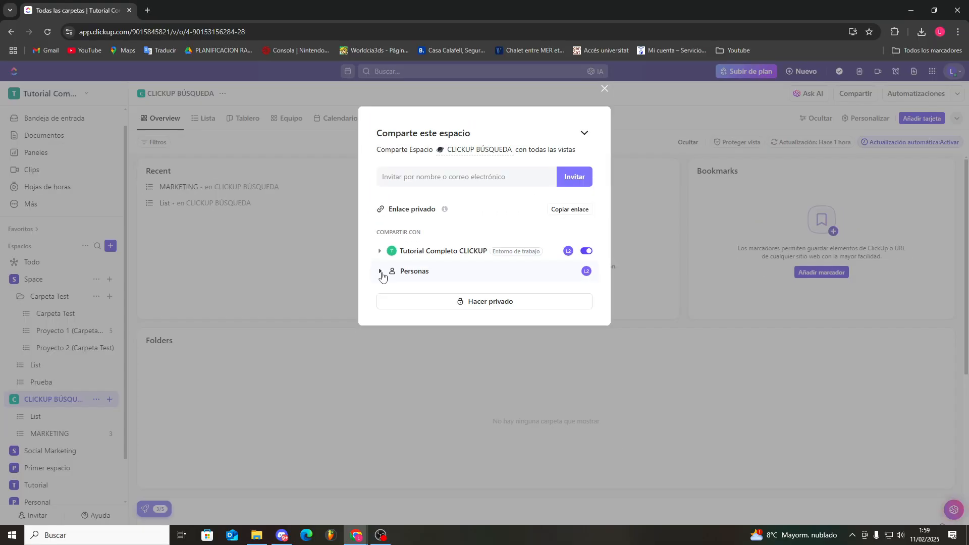
Check the people with access to the CLICKUP BÚSQUEDA space and make the space private
click(358, 271)
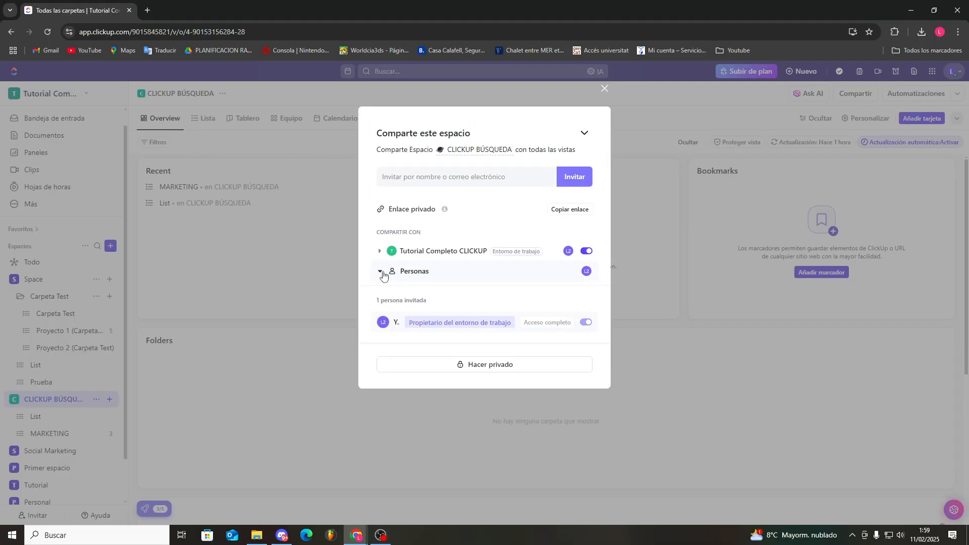
click(381, 273)
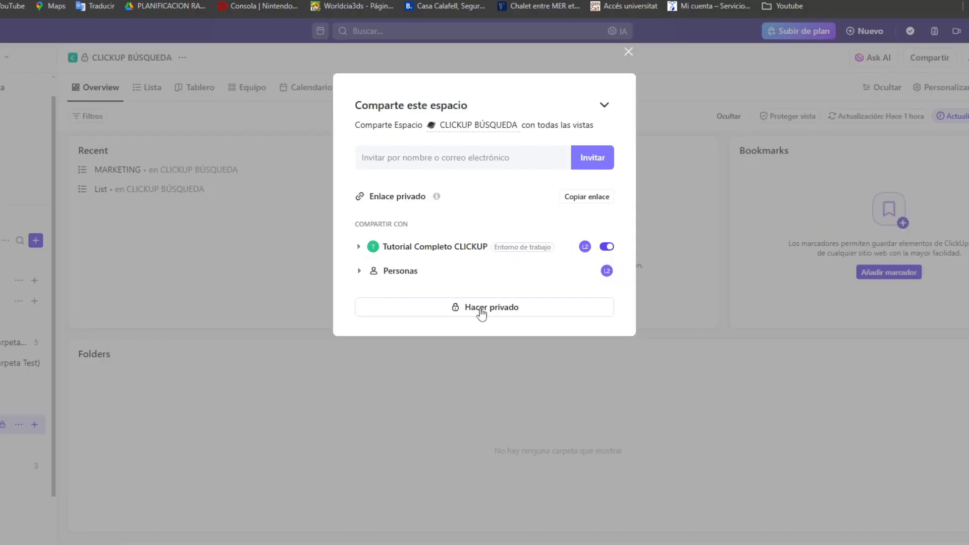
click(479, 304)
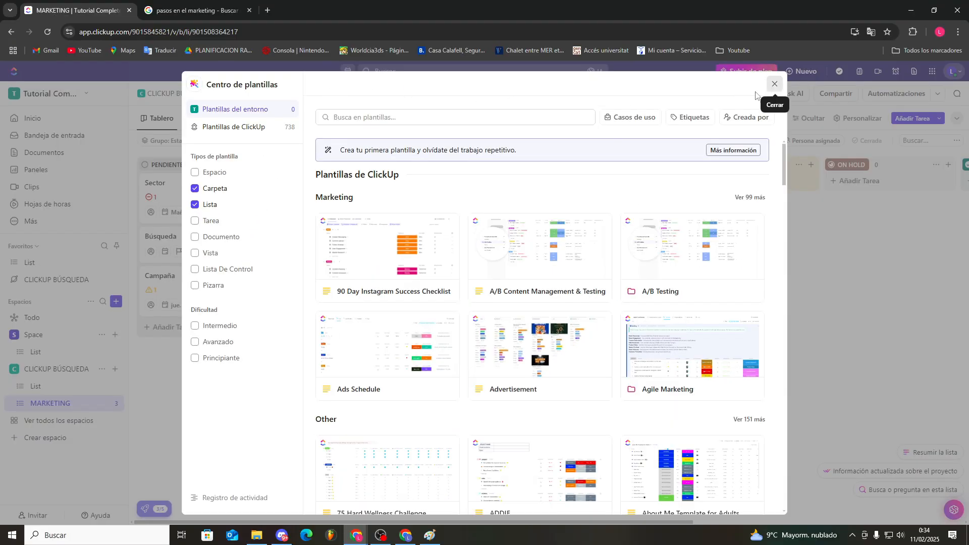
Explore the templates available for Space and restrict the template types to Espacio only
click(773, 86)
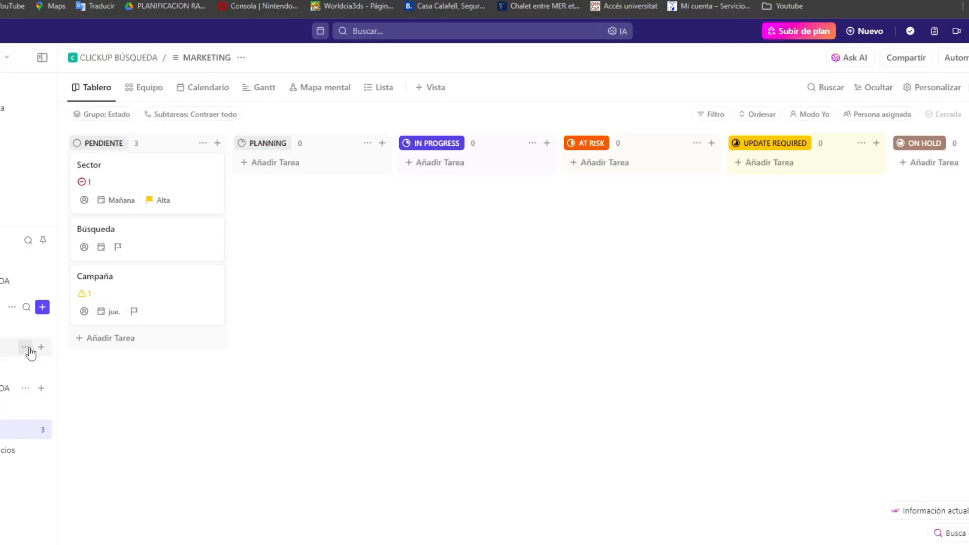
click(25, 348)
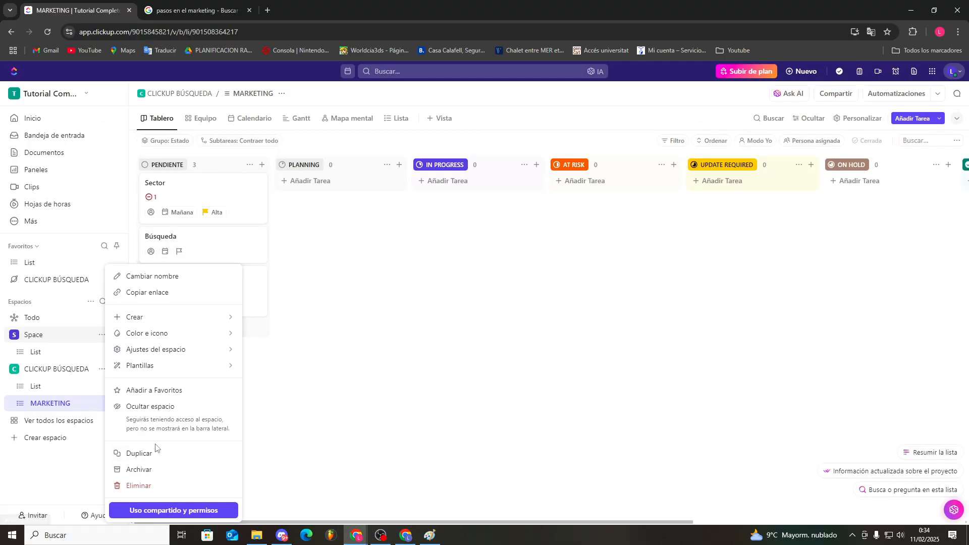
mouse_move(188, 368)
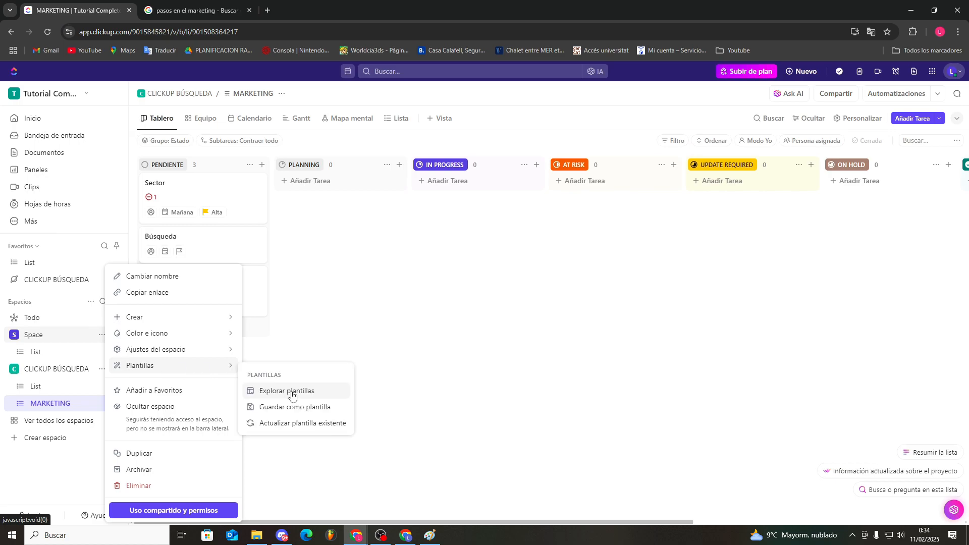
click(291, 391)
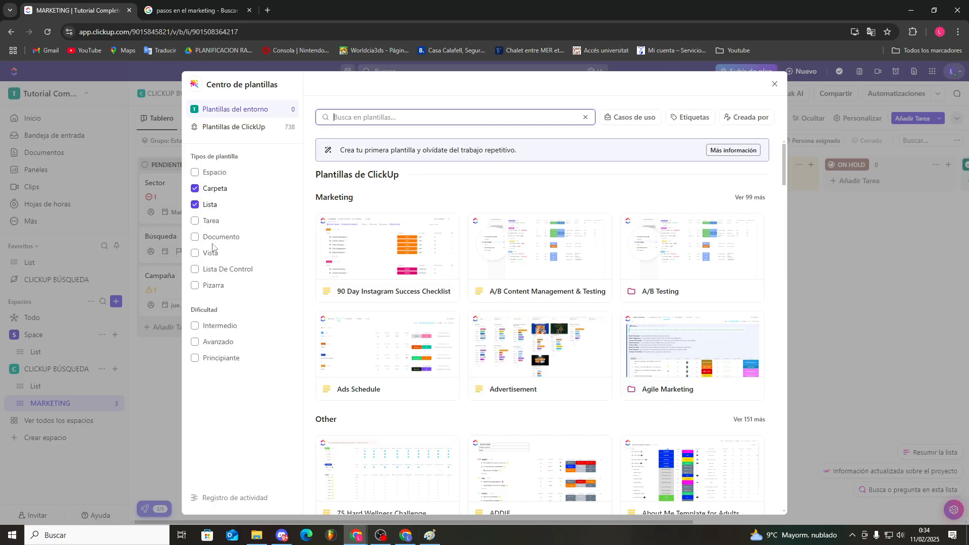
click(208, 202)
click(210, 189)
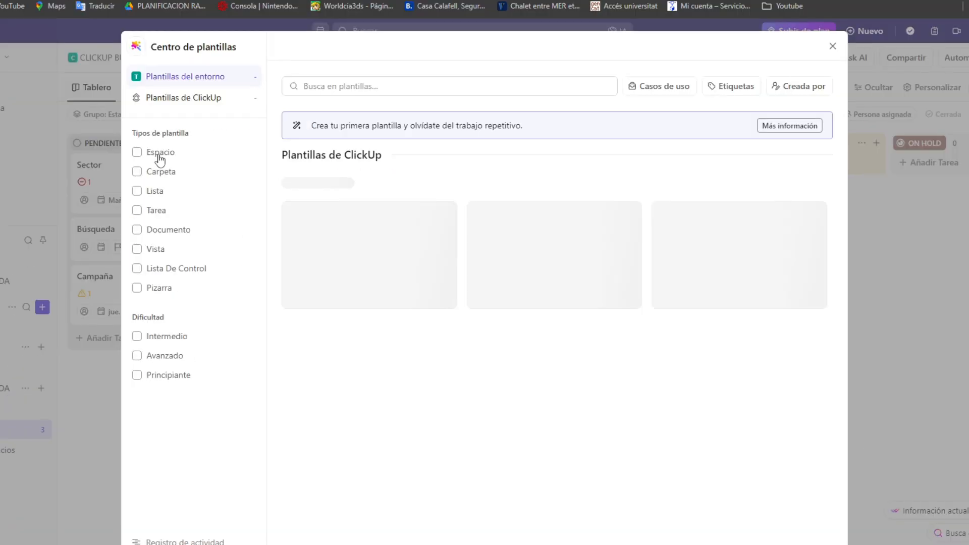
click(159, 154)
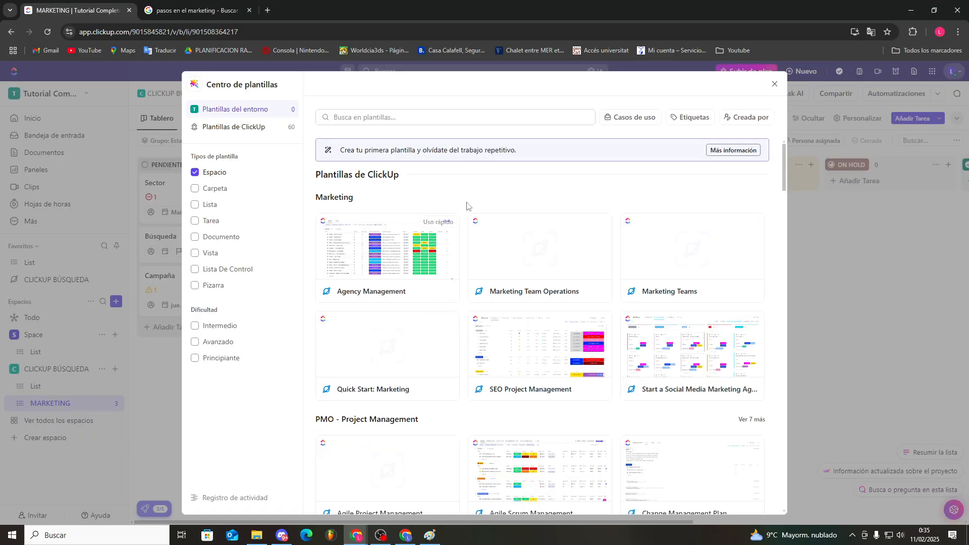
Examine the use case, tag and creator filters offered for the Espacio templates
scroll(414, 210, down, 1)
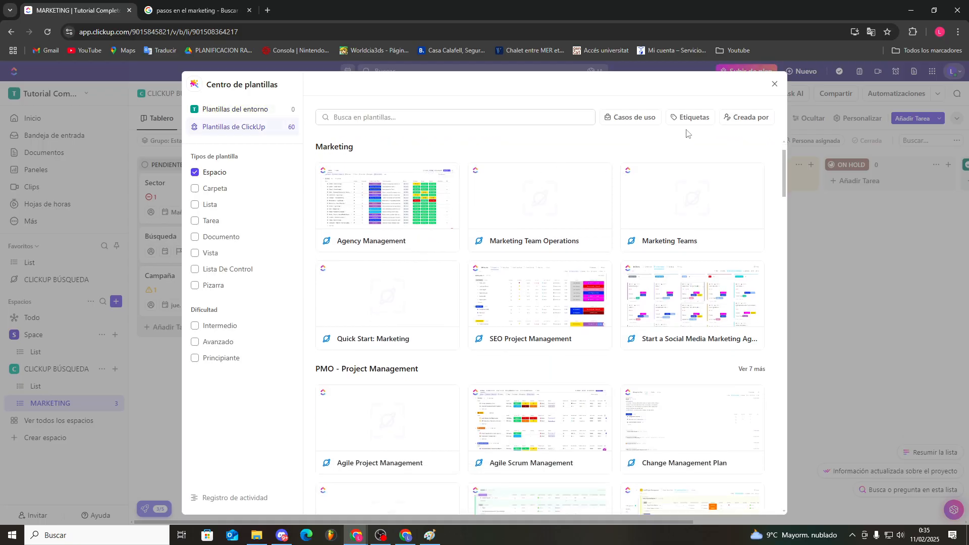
click(633, 123)
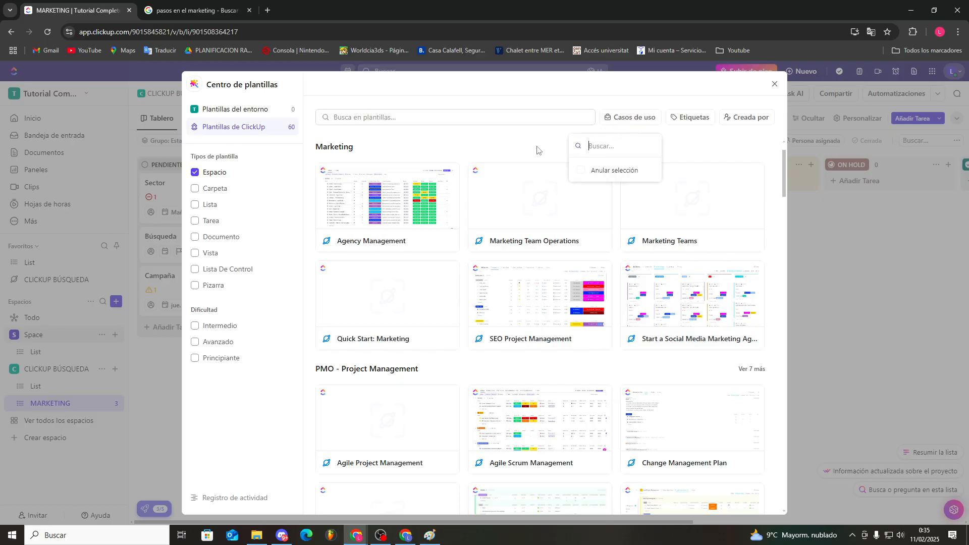
click(423, 122)
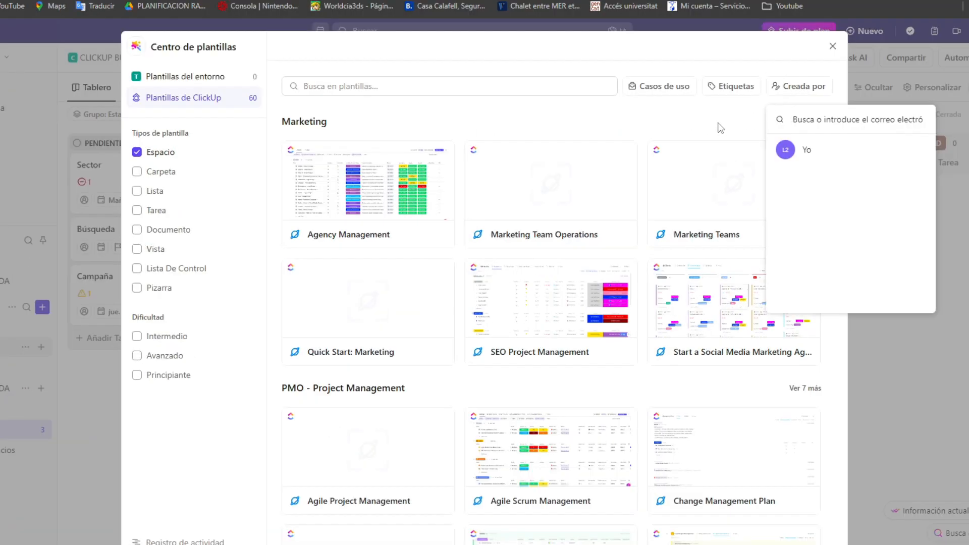
click(679, 147)
click(725, 89)
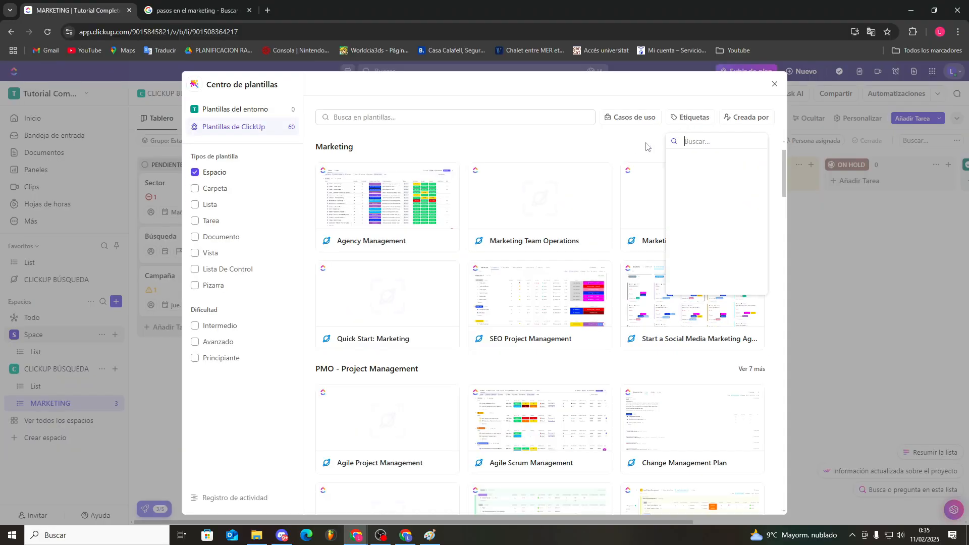
click(658, 122)
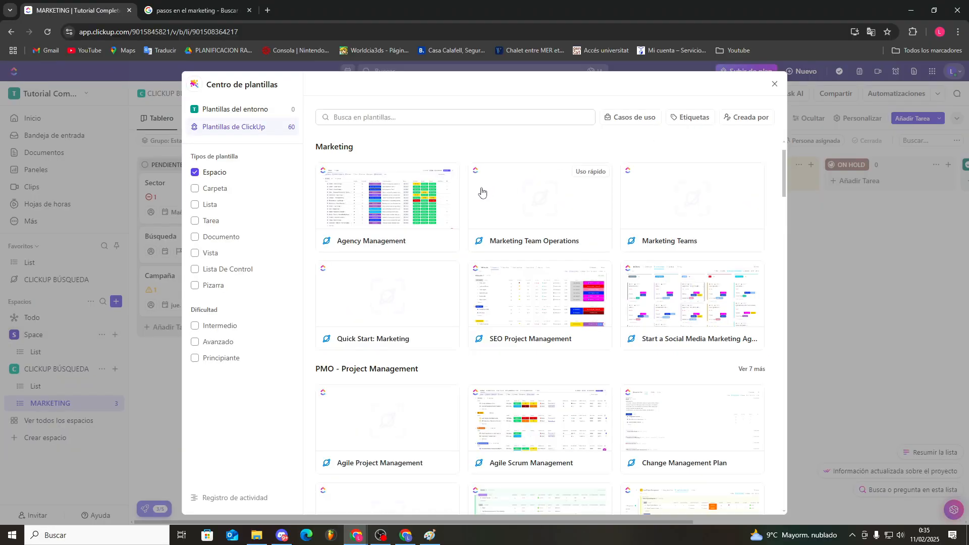
Browse the Espacio templates in the Marketing, PMO - Project Management and Engineering & Product categories
scroll(471, 202, down, 11)
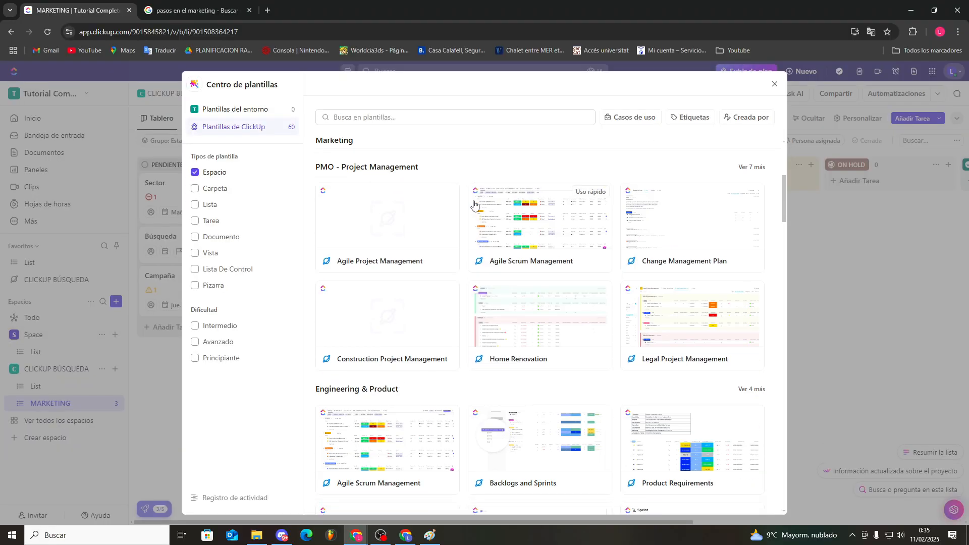
scroll(651, 146, up, 9)
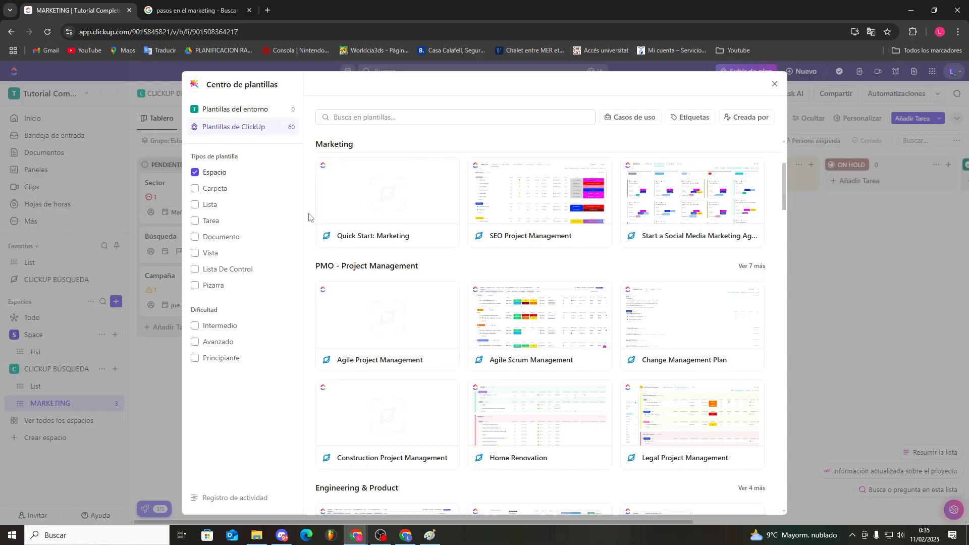
drag(374, 143, 323, 143)
click(363, 204)
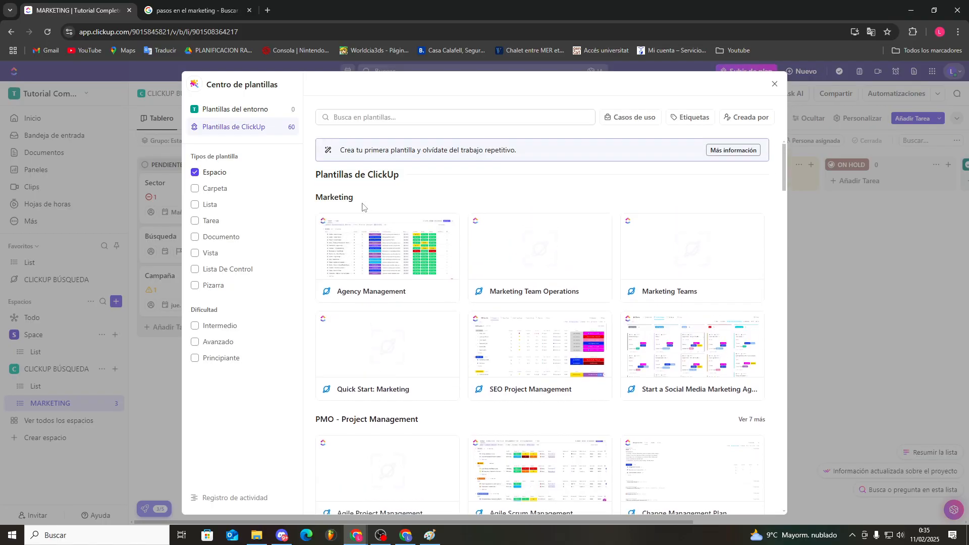
scroll(362, 206, down, 4)
drag(420, 218, 347, 221)
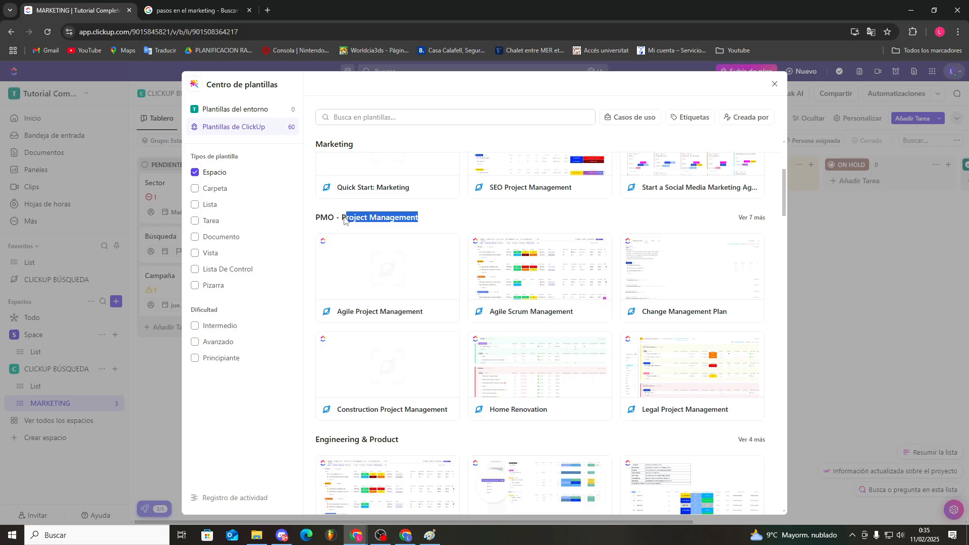
scroll(325, 268, down, 3)
drag(423, 291, 313, 286)
click(324, 288)
scroll(317, 277, down, 1)
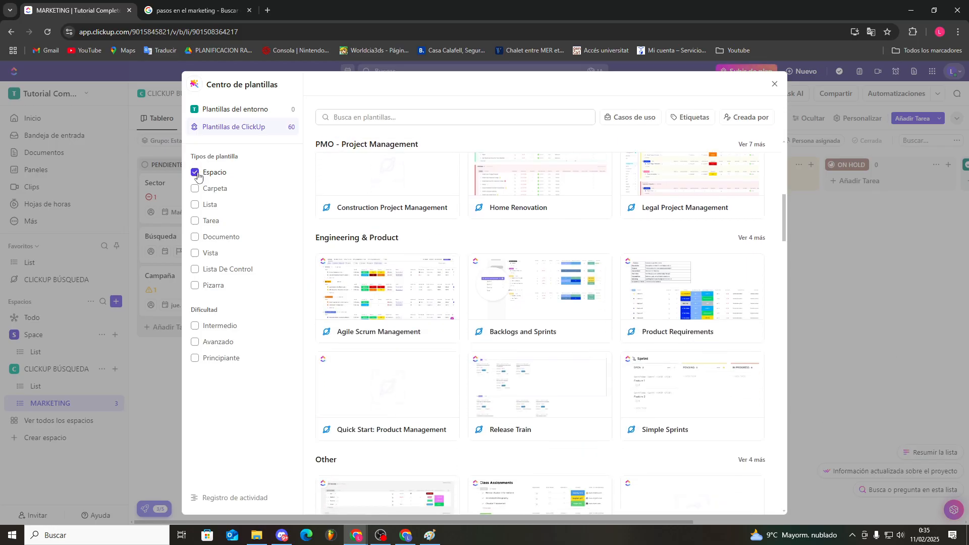
Compare the Carpeta and Lista templates, then return the template type filter to Espacio
click(196, 189)
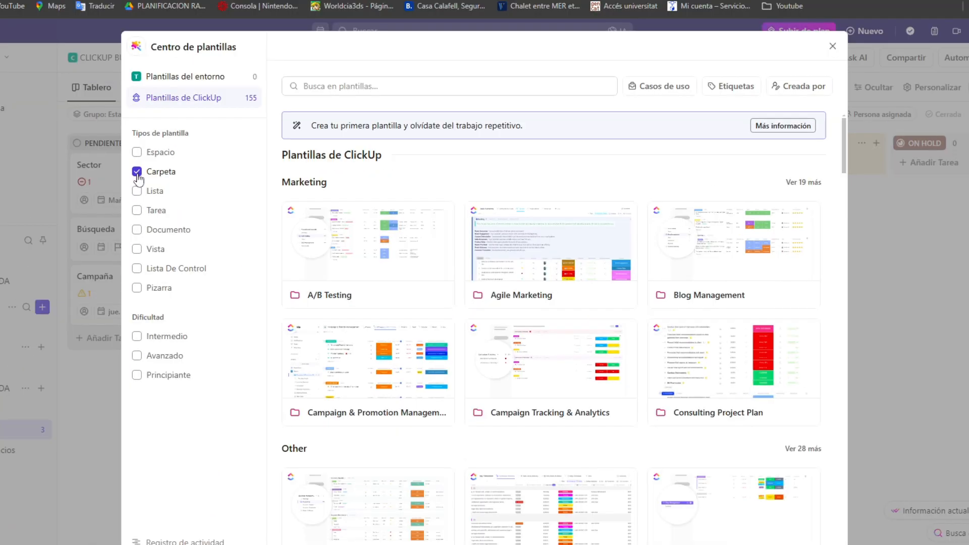
click(137, 191)
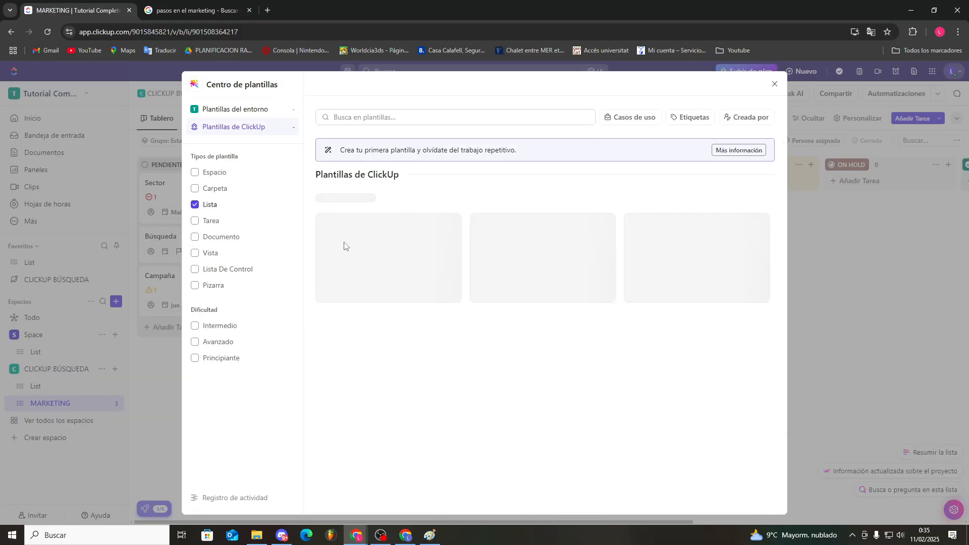
scroll(371, 240, down, 1)
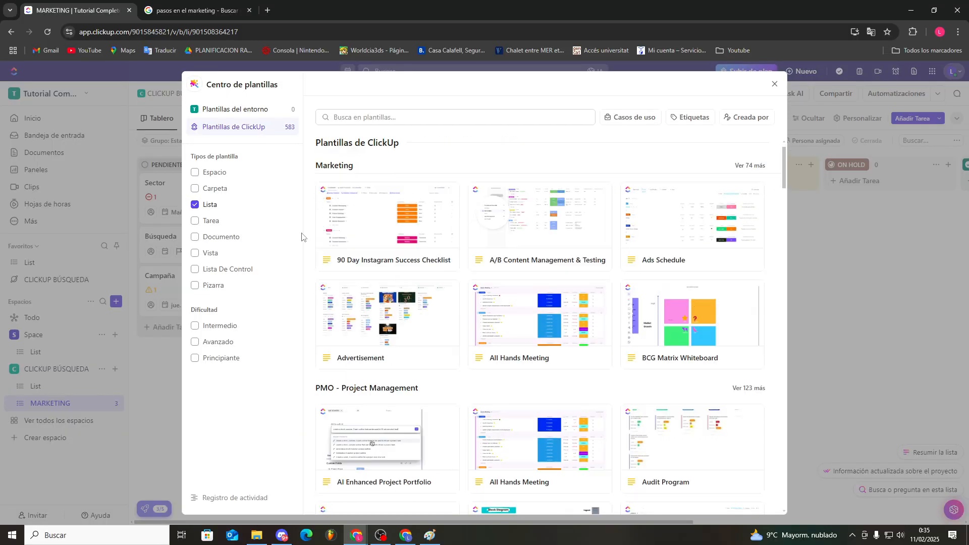
click(202, 172)
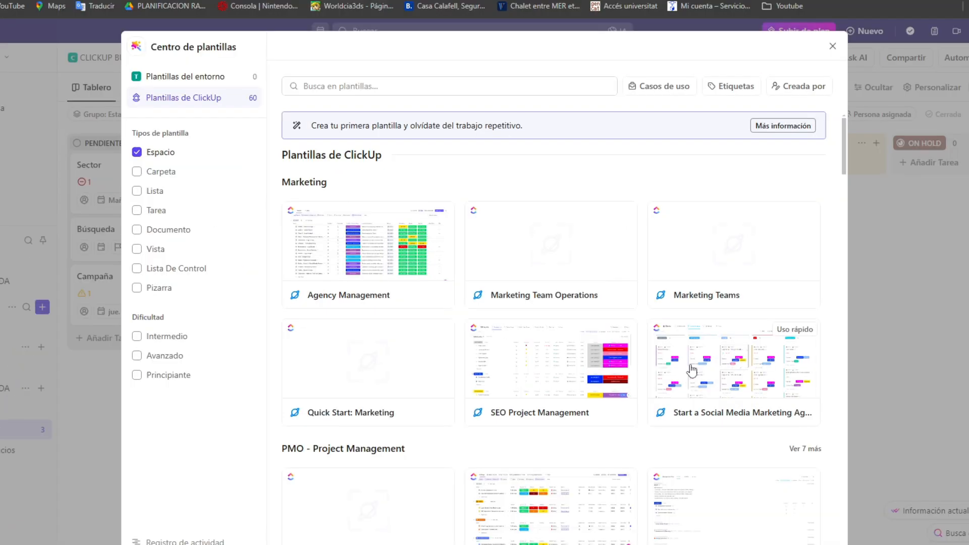
Inspect the status groups, ClickApps and other contents included in the Start a Social Media Marketing Agency template
click(692, 370)
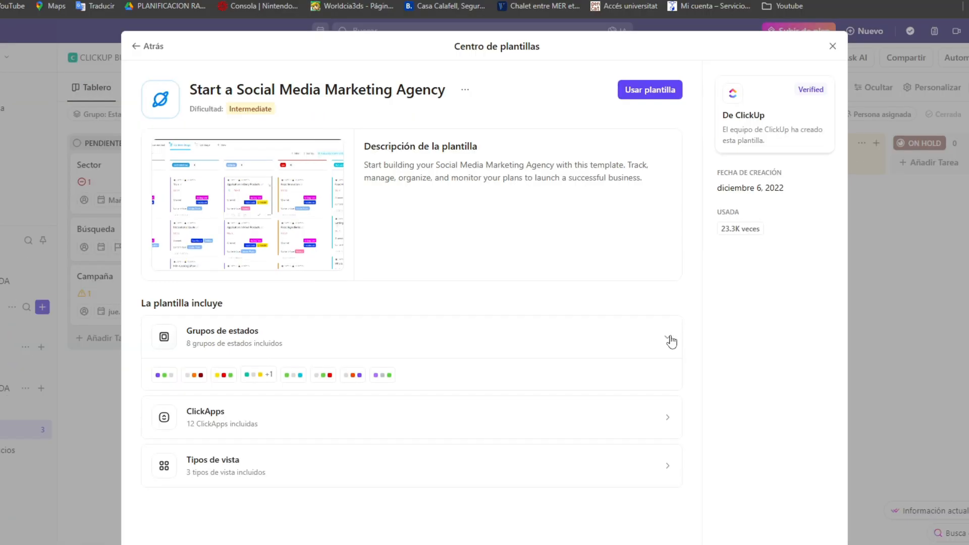
click(624, 402)
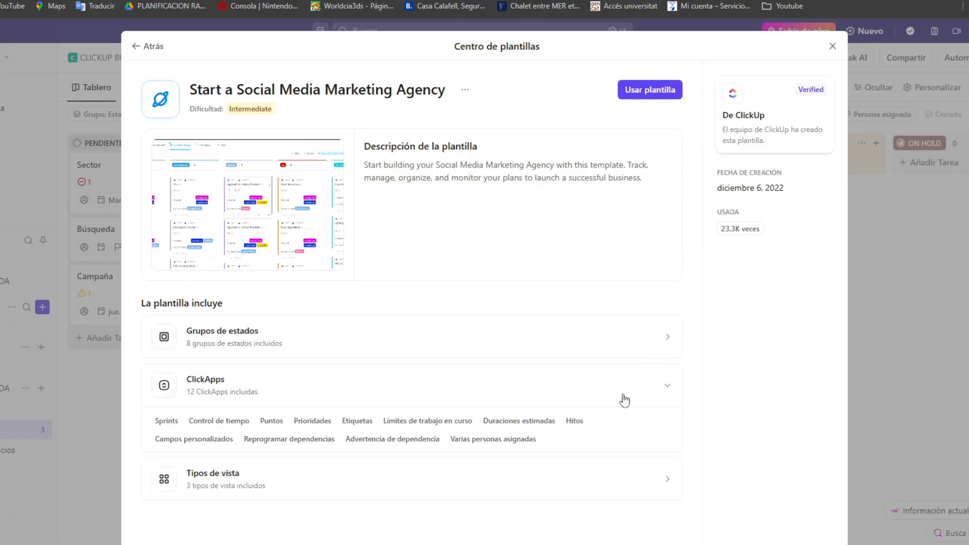
click(626, 404)
click(553, 437)
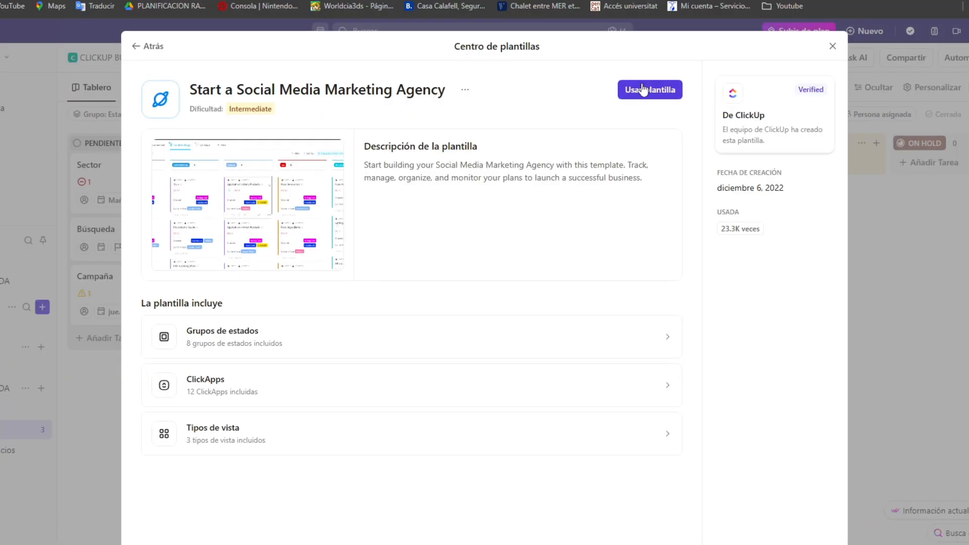
Create a space named Social Marketing from the template, importing everything with dates as they are and no archived tasks
click(618, 120)
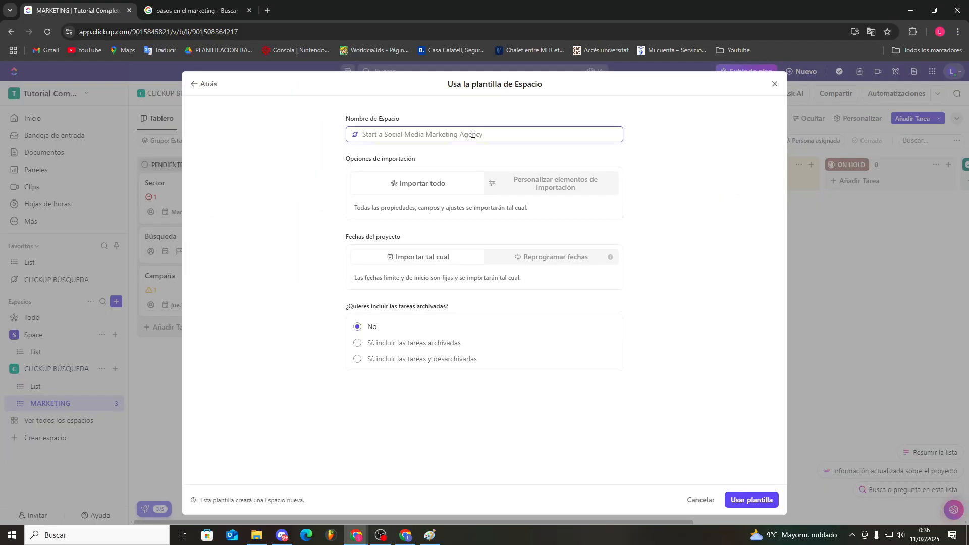
text(Social Marketing)
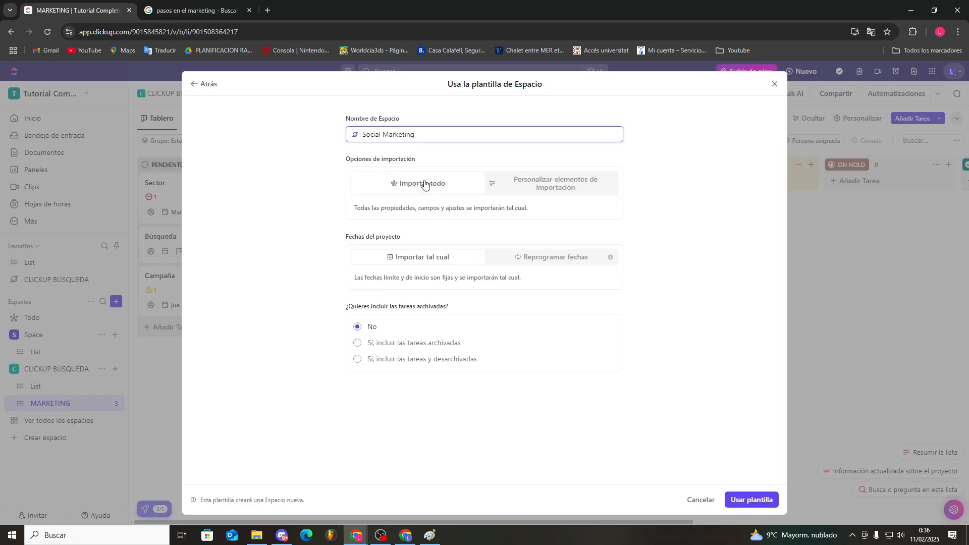
click(514, 183)
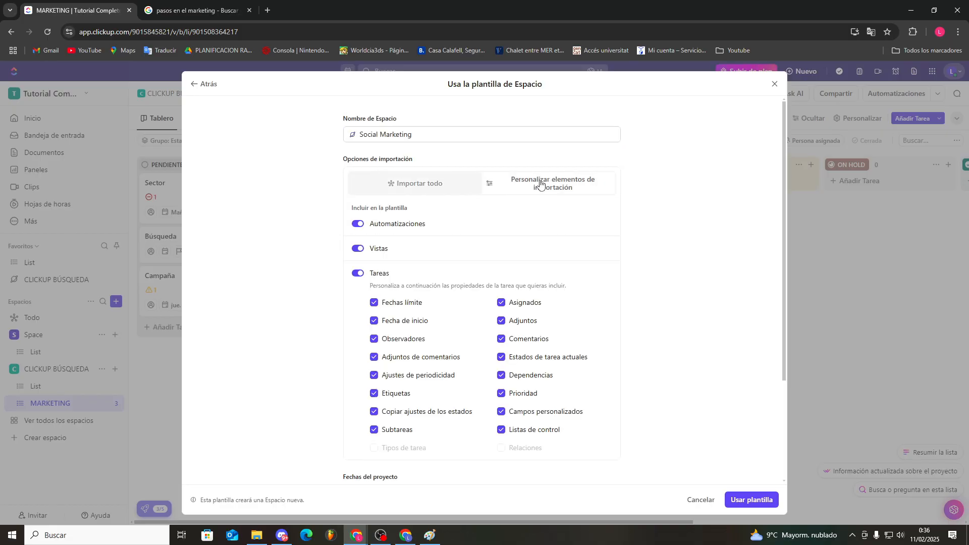
click(431, 189)
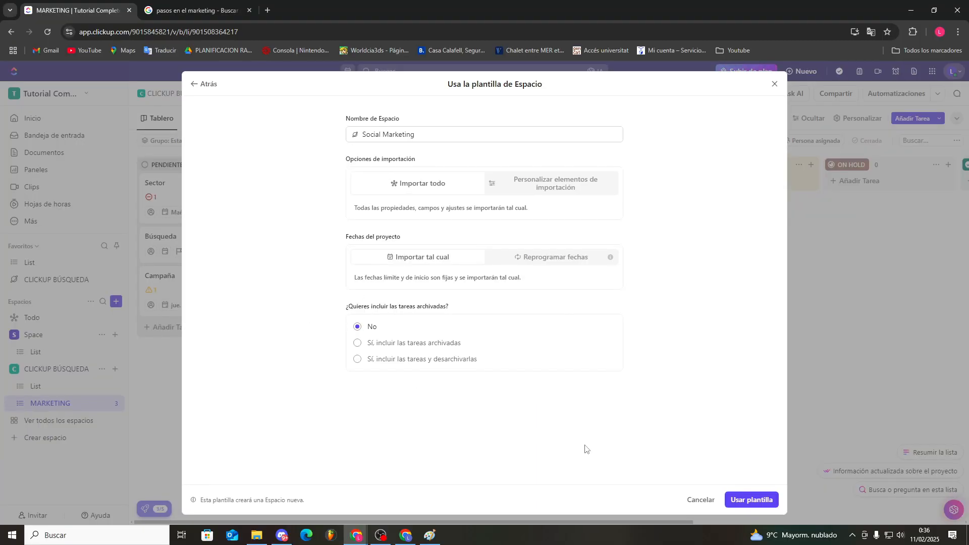
click(753, 500)
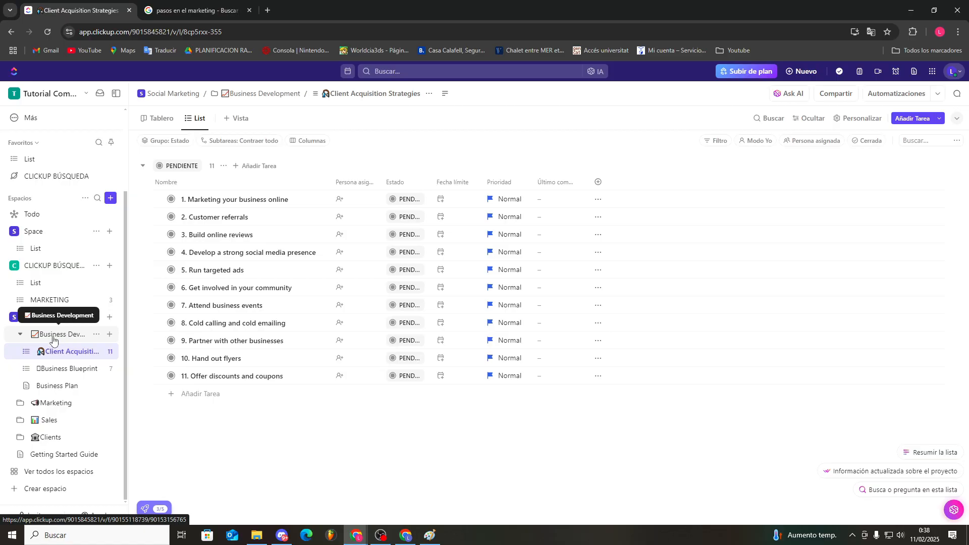
Examine the Business Development folder, its Client Acquisition Strategies list and the Marketing folder in the Social Marketing space
click(51, 341)
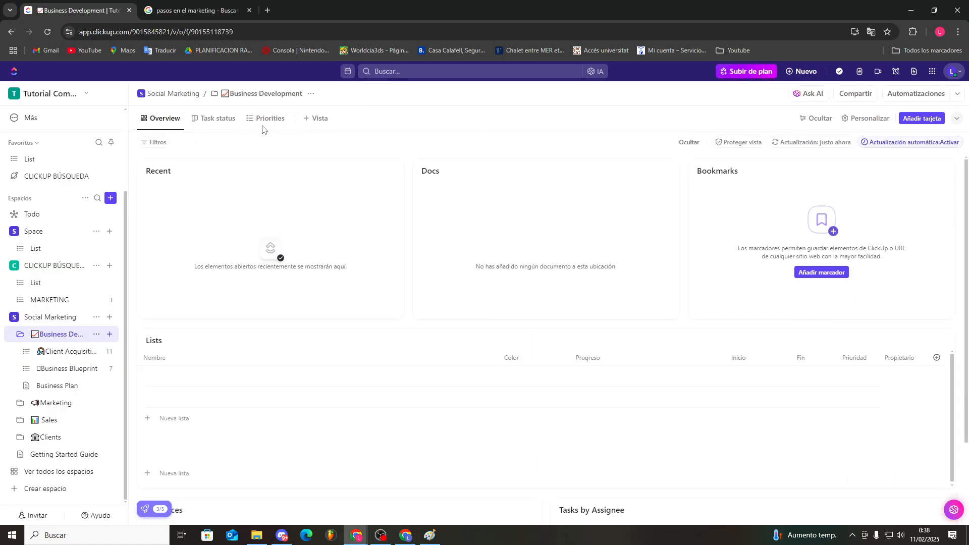
drag(75, 361, 74, 359)
click(71, 360)
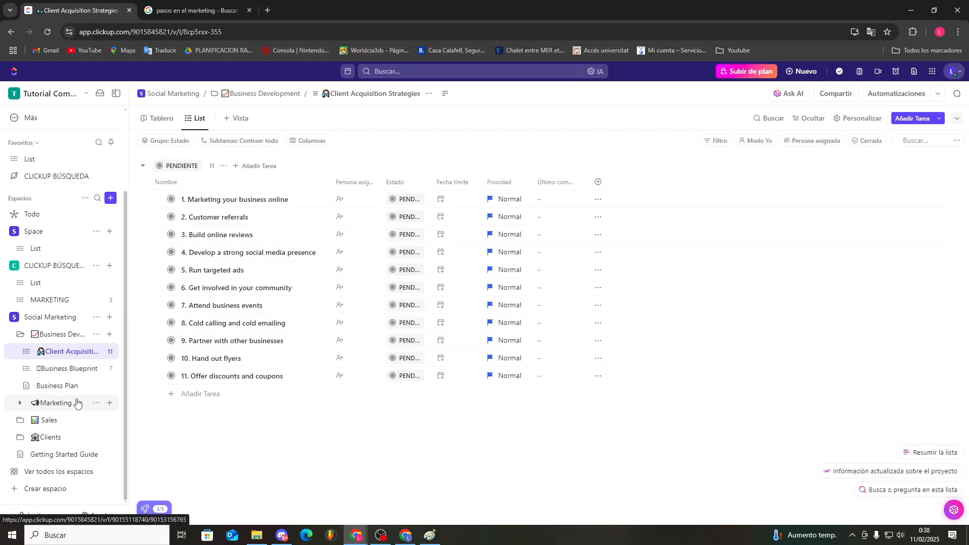
click(57, 403)
scroll(49, 410, down, 1)
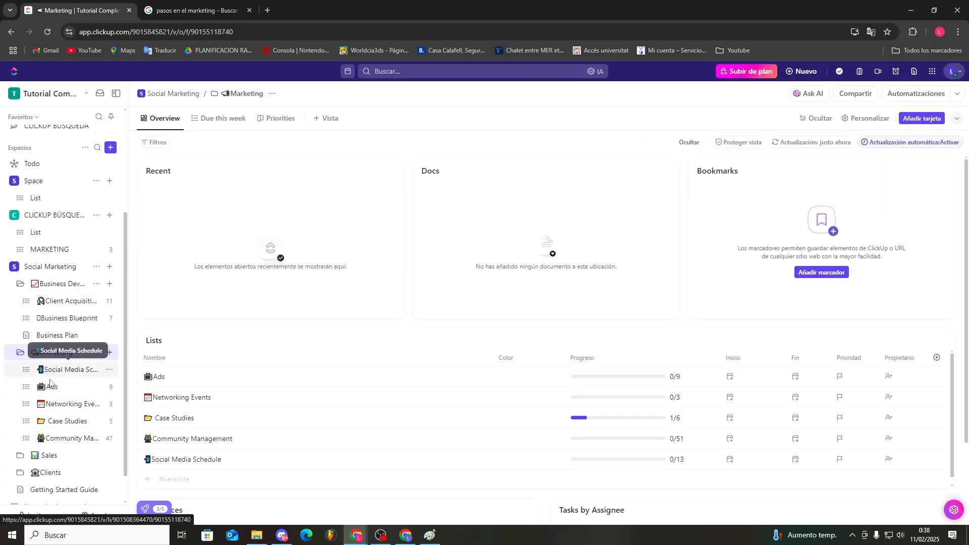
scroll(50, 419, down, 1)
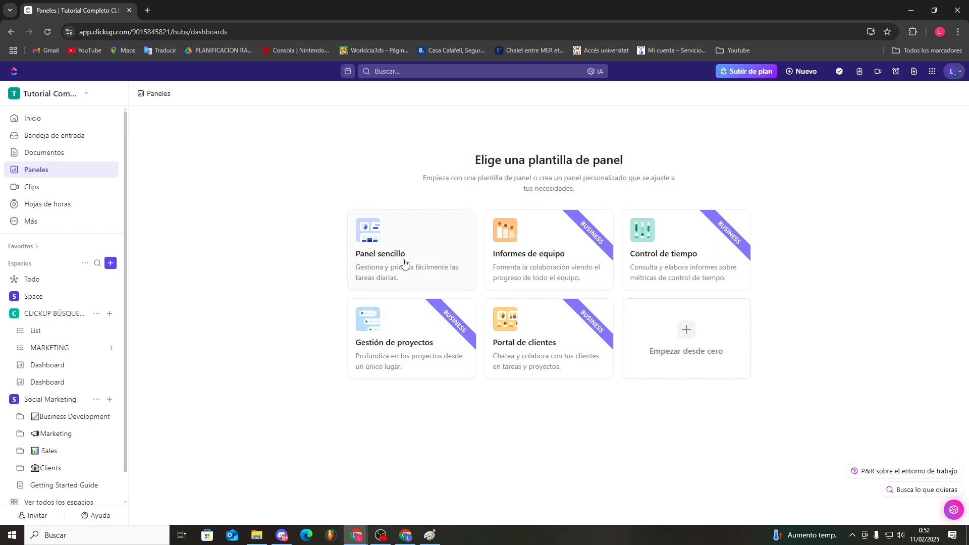
Create a Panel sencillo dashboard with only the Social Marketing space as its data source
click(401, 257)
click(435, 312)
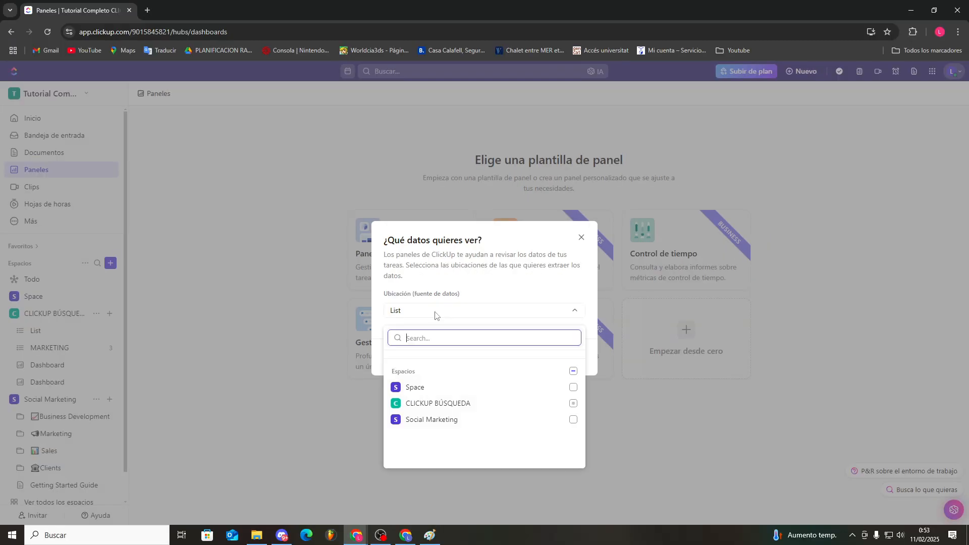
click(454, 404)
click(471, 418)
click(429, 451)
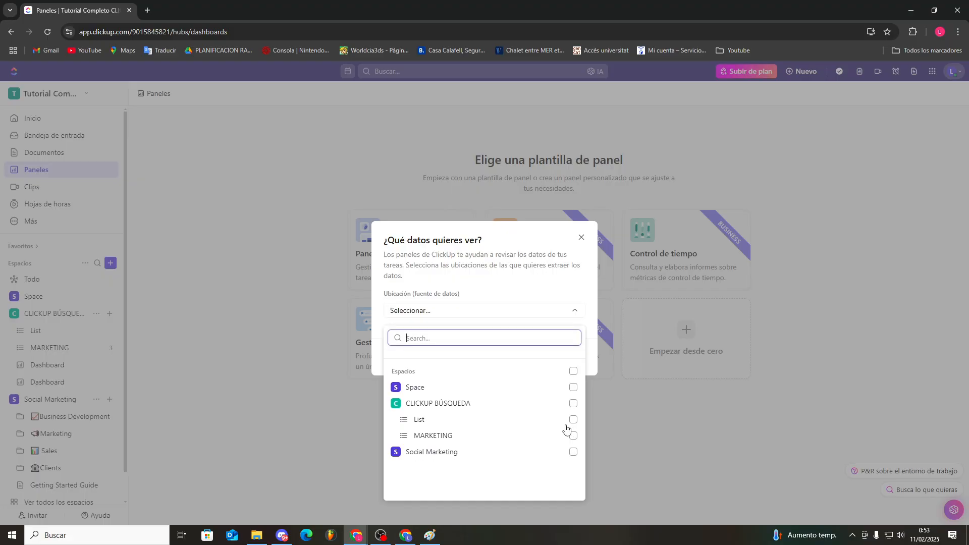
click(573, 452)
click(502, 284)
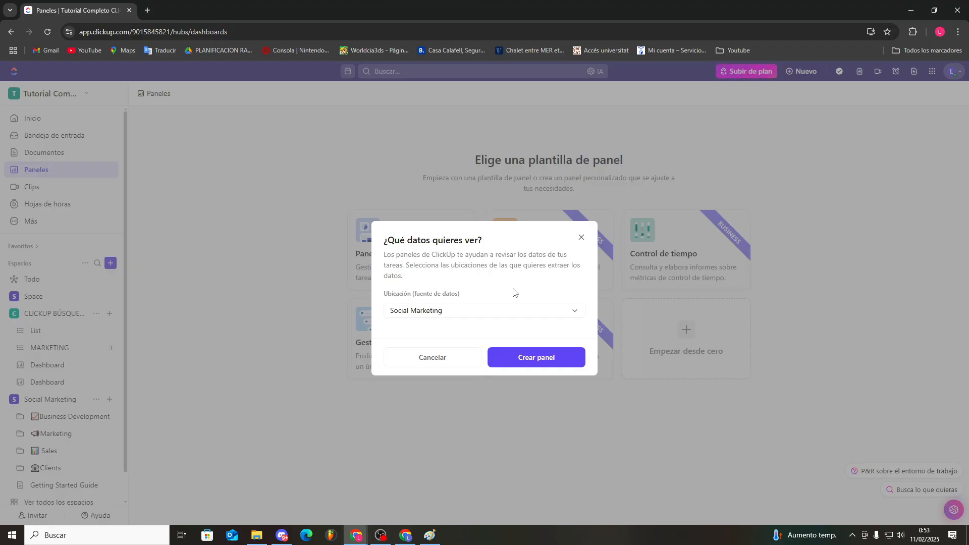
click(560, 360)
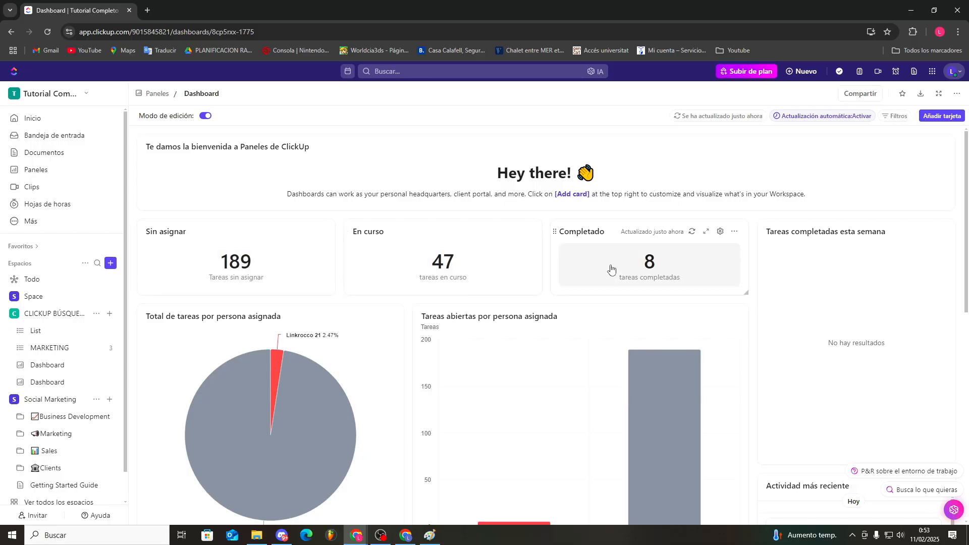
Examine the dashboard's charts of total tasks per assignee, open tasks per assignee and workload by status
scroll(385, 320, down, 2)
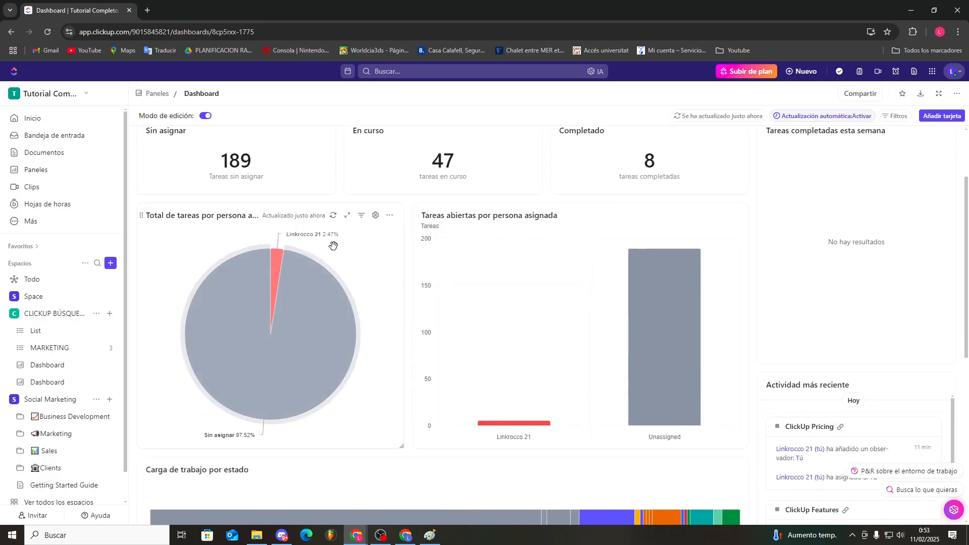
mouse_move(277, 267)
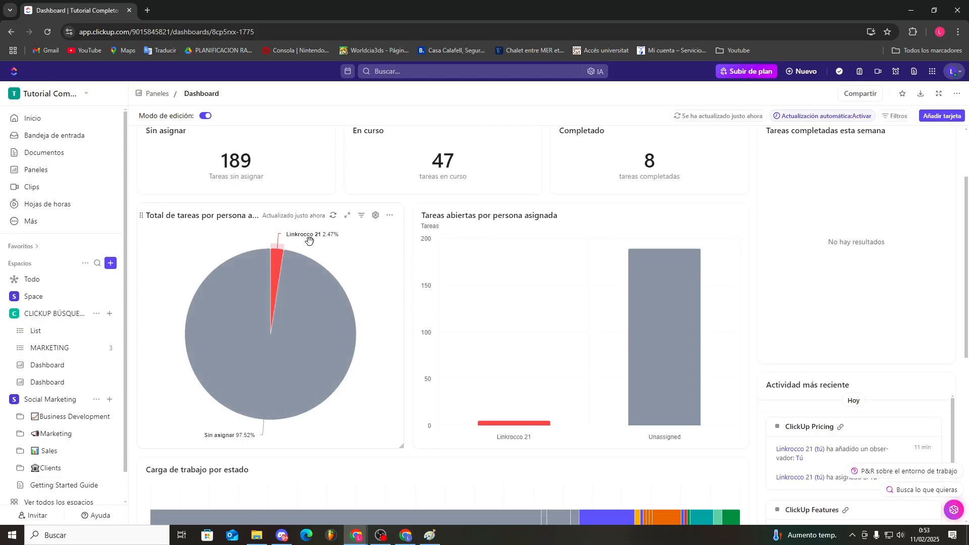
mouse_move(241, 358)
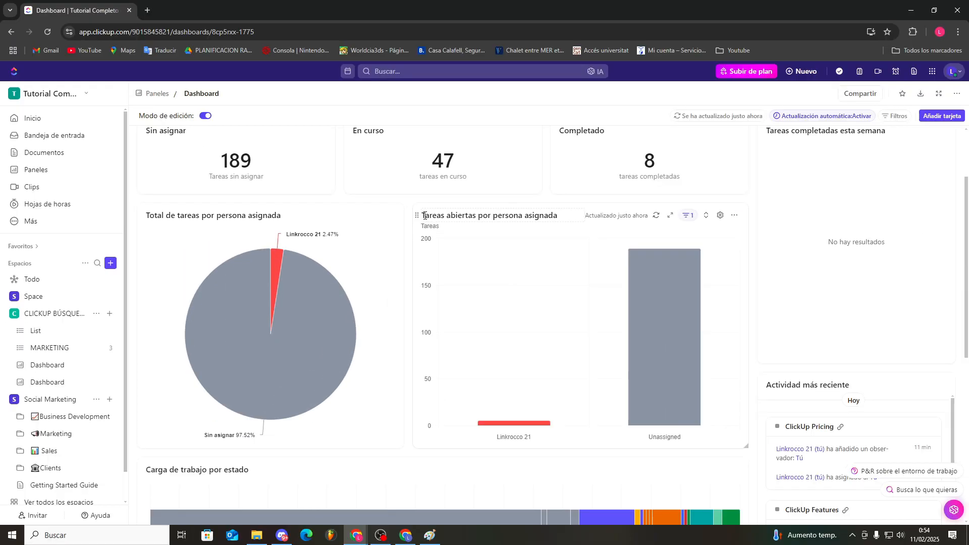
mouse_move(520, 300)
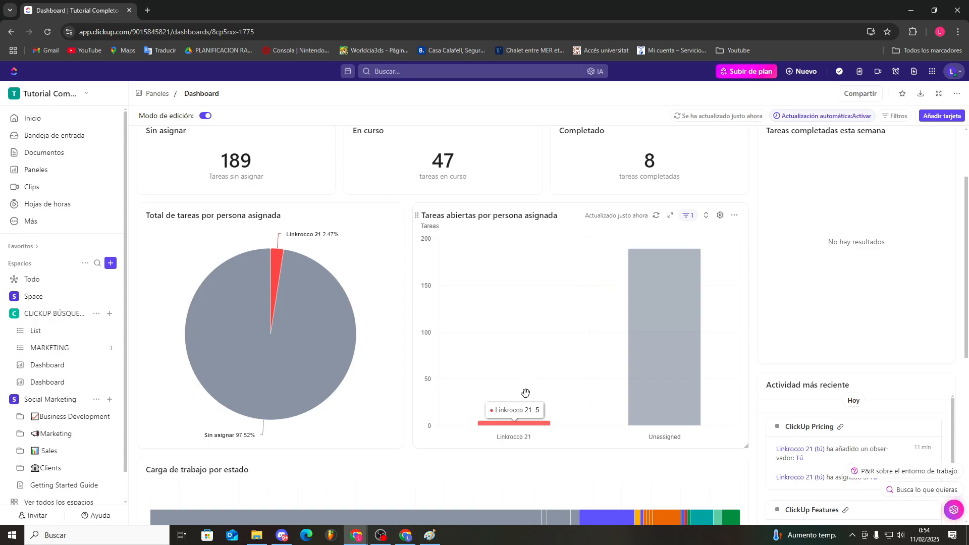
scroll(499, 339, down, 5)
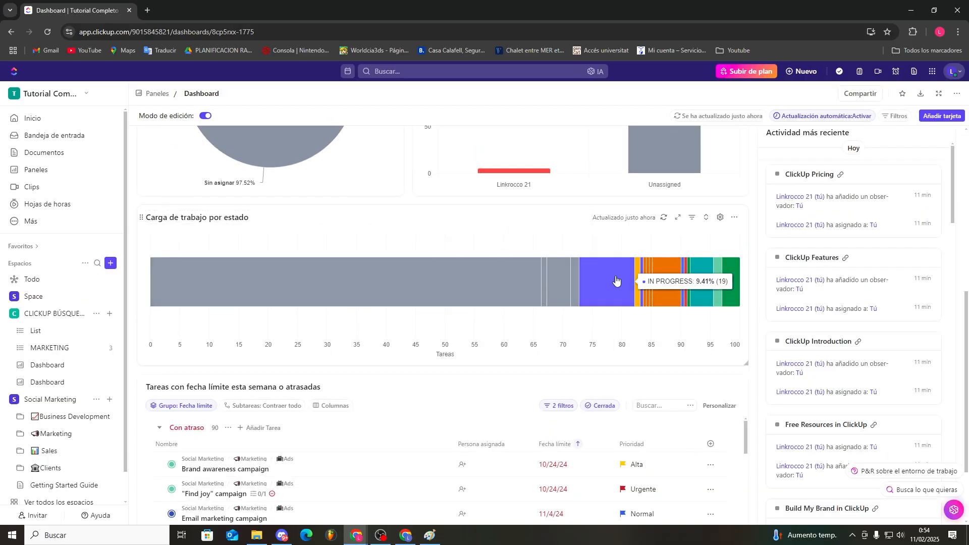
mouse_move(544, 288)
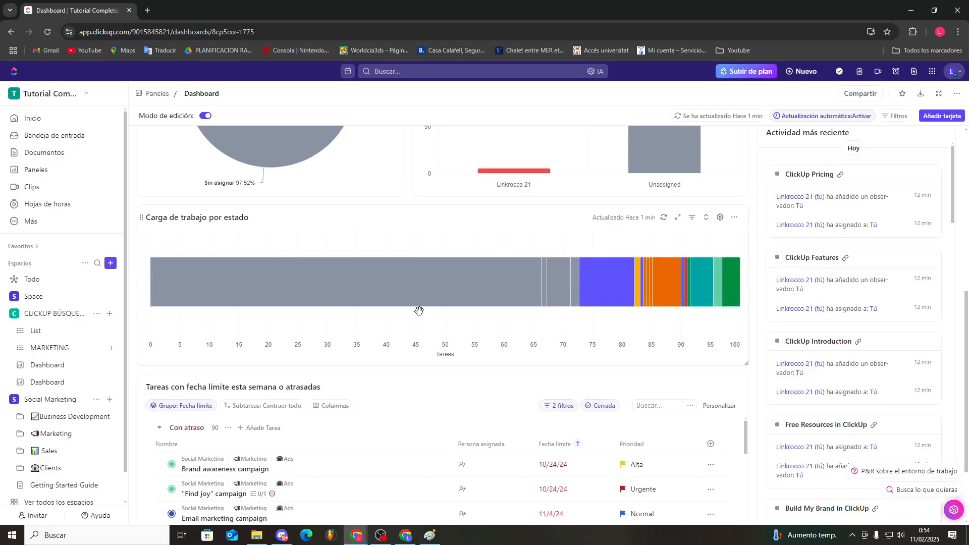
Review the dashboard's list of tasks due this week or overdue and its most recent activity
scroll(406, 317, down, 3)
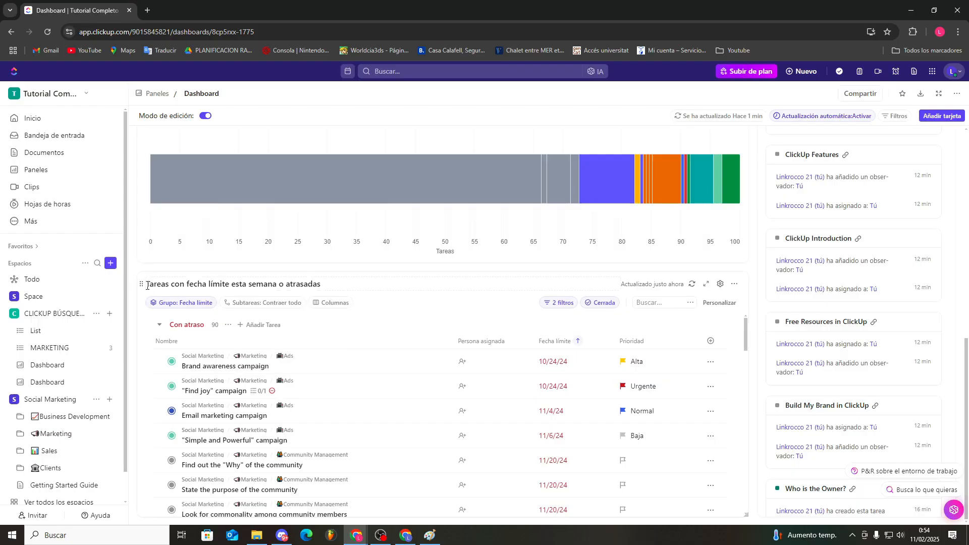
drag(147, 287, 326, 284)
scroll(383, 338, down, 10)
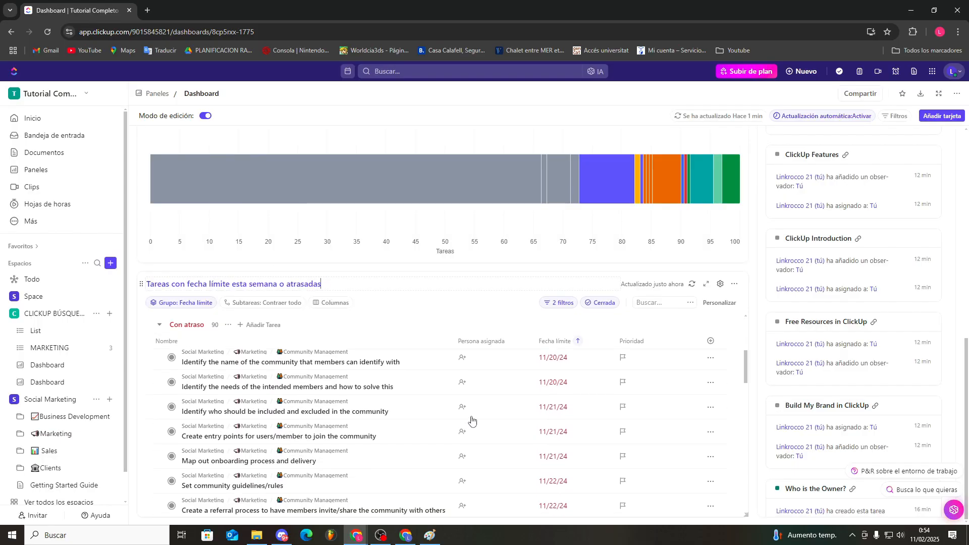
scroll(851, 359, down, 4)
scroll(491, 384, down, 5)
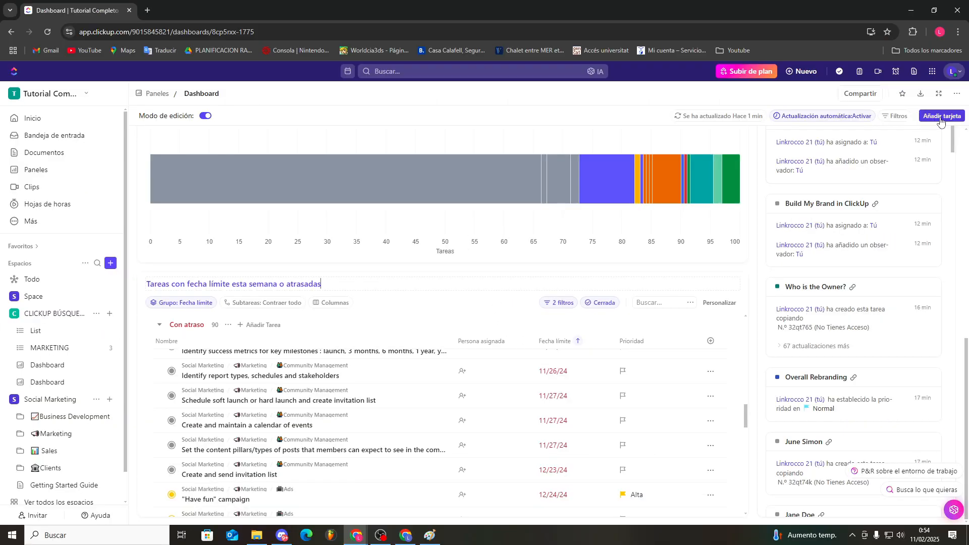
Browse the Destacados and Personalizado cards that can be added to the dashboard
click(940, 119)
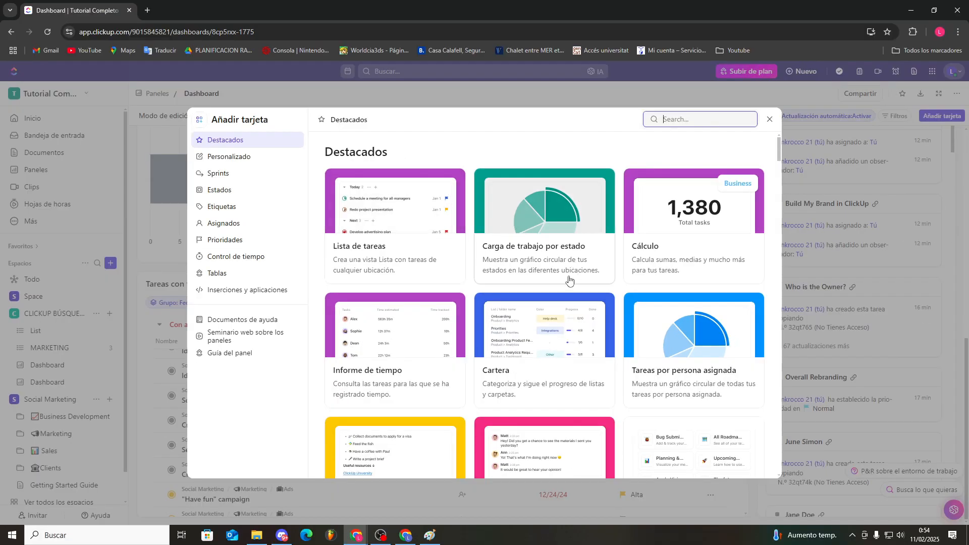
scroll(568, 280, down, 1)
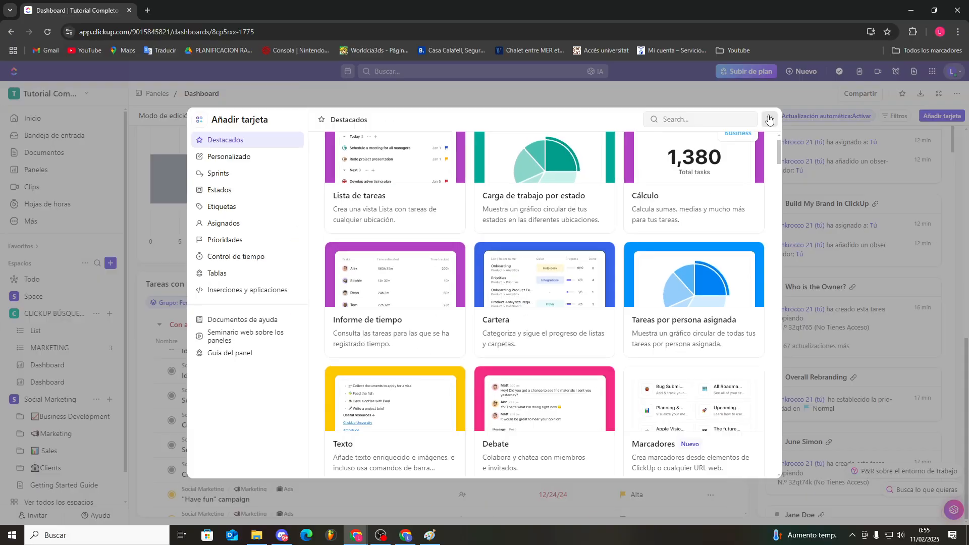
click(826, 89)
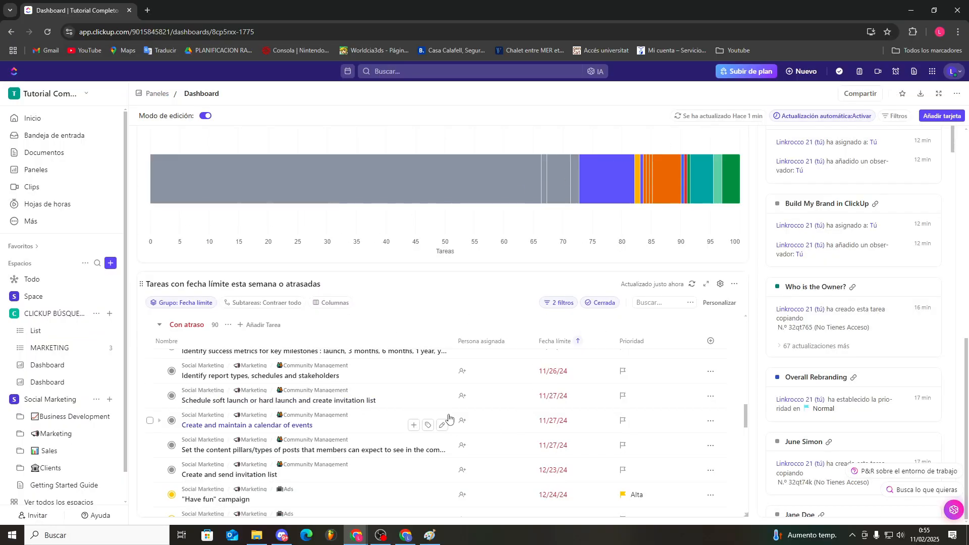
click(933, 117)
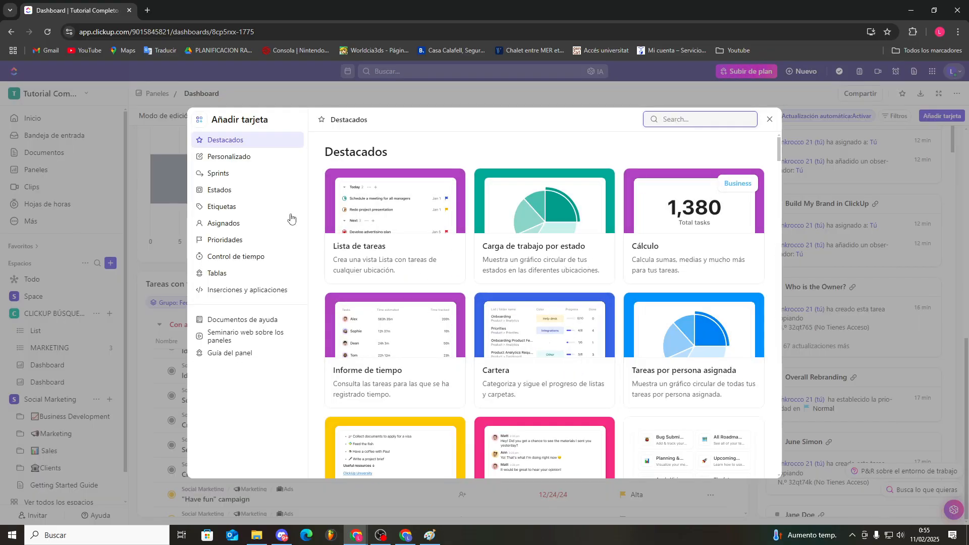
click(239, 159)
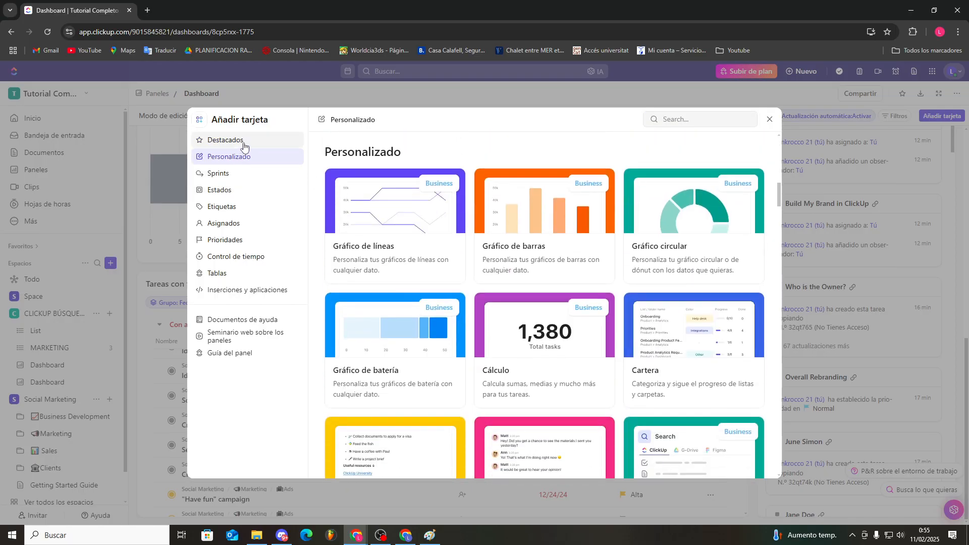
click(245, 142)
click(253, 223)
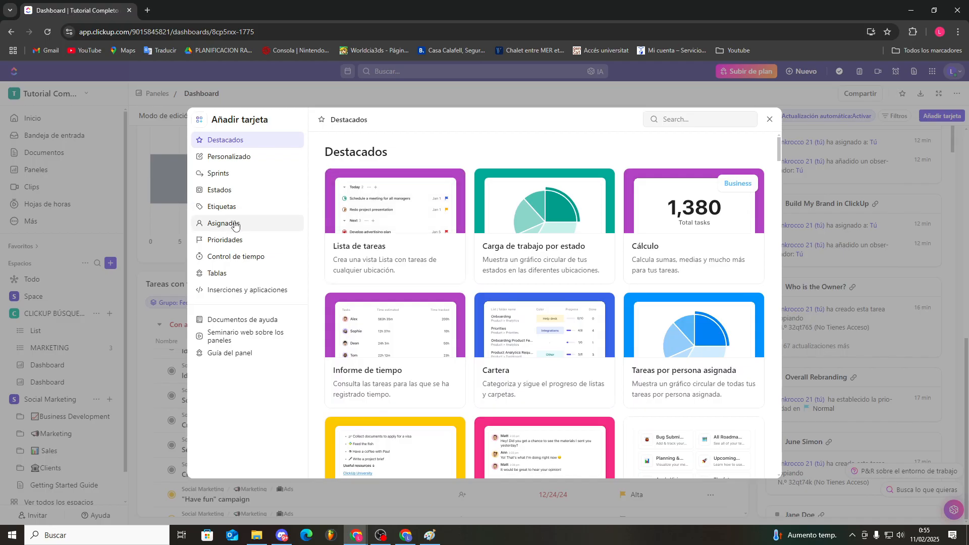
click(229, 143)
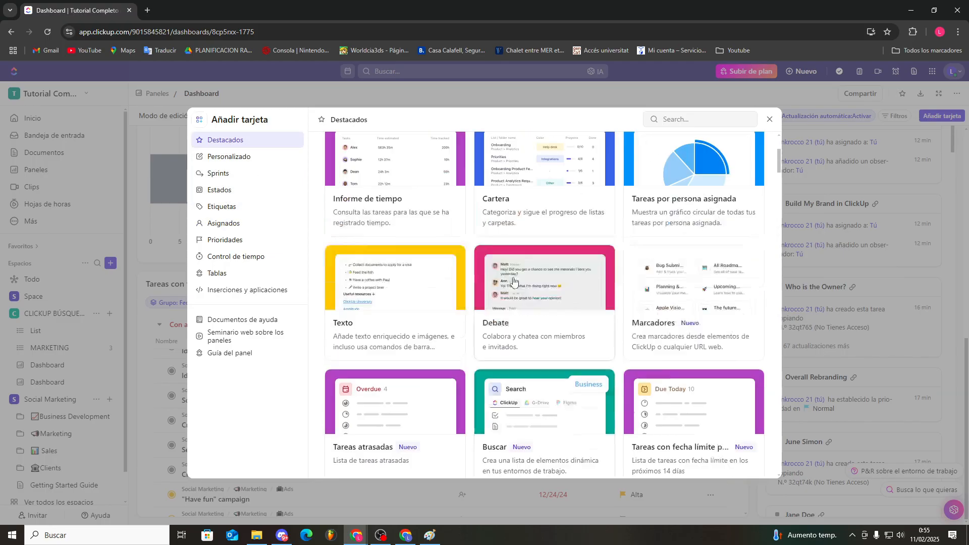
Check the details of the Cálculo card, then return to the featured cards
scroll(566, 323, down, 1)
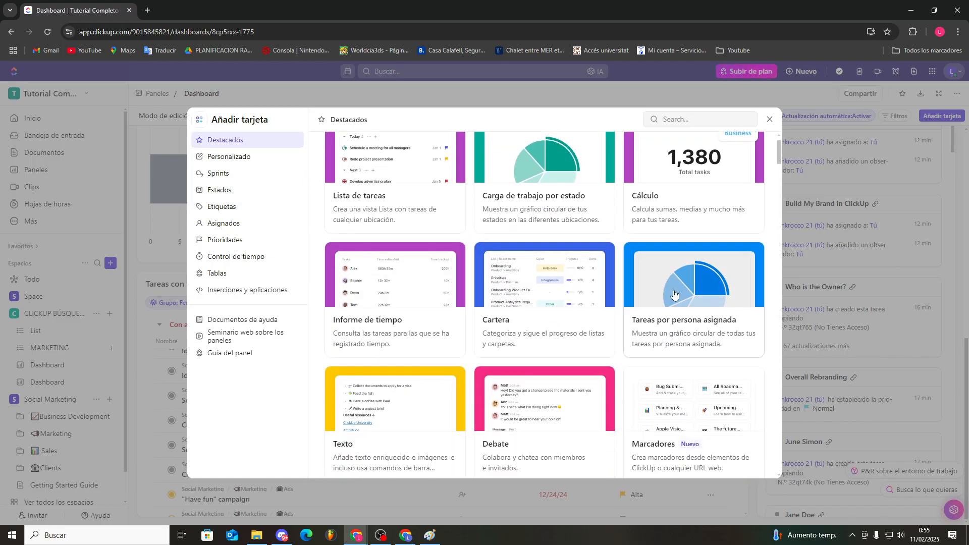
scroll(676, 297, up, 1)
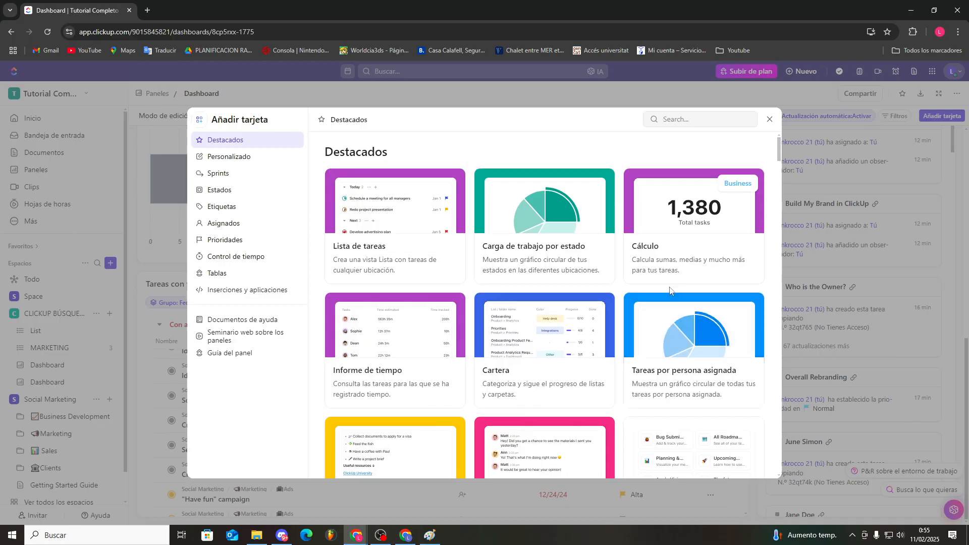
click(719, 273)
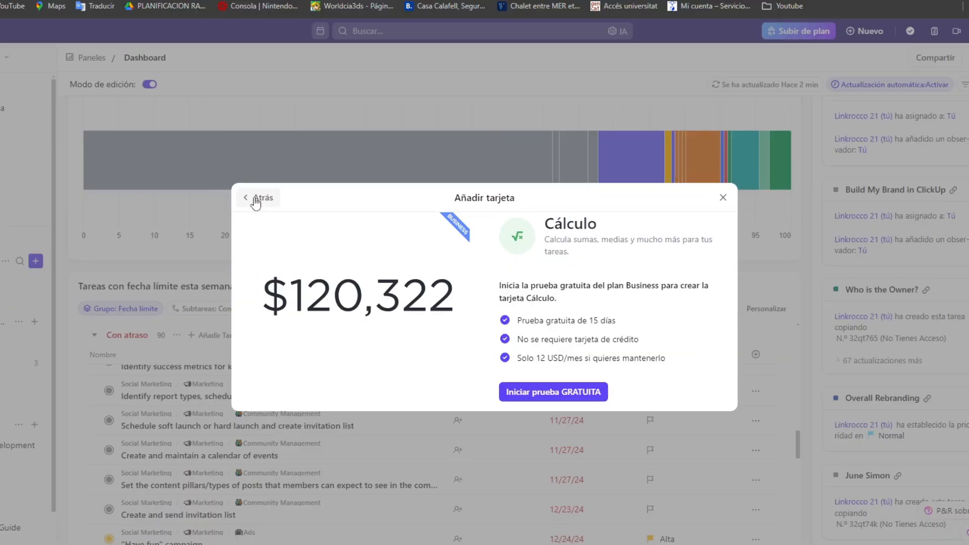
click(295, 211)
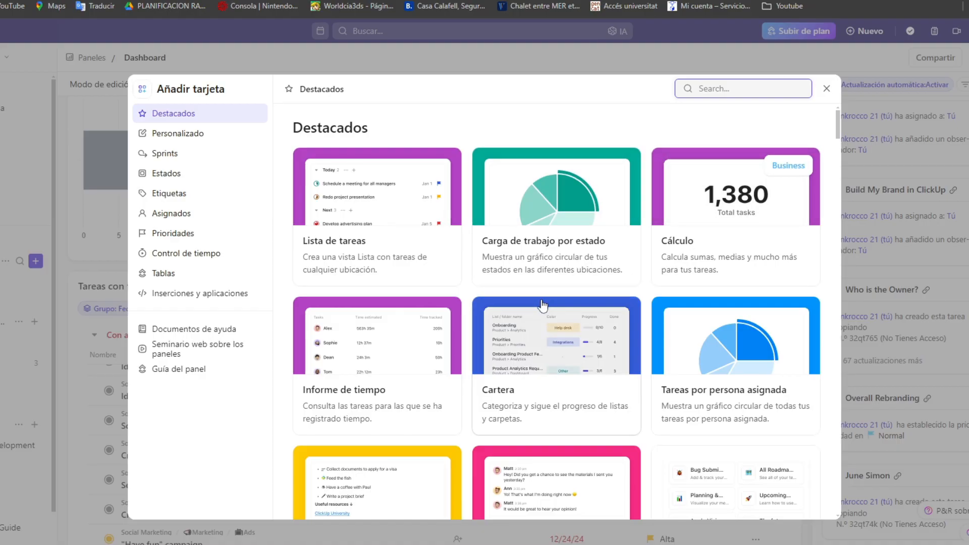
Add an Informe de tiempo card to the dashboard with its default name and settings
scroll(541, 307, down, 1)
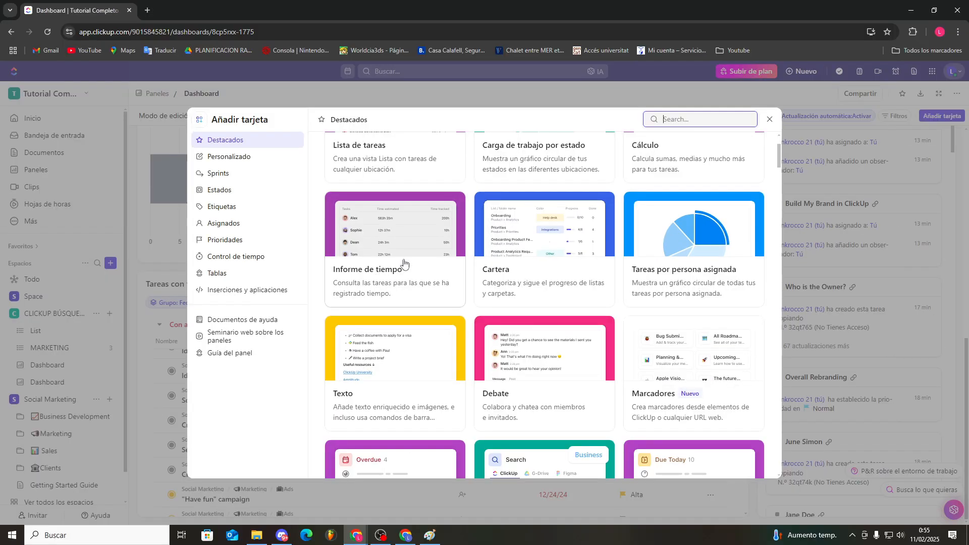
click(404, 262)
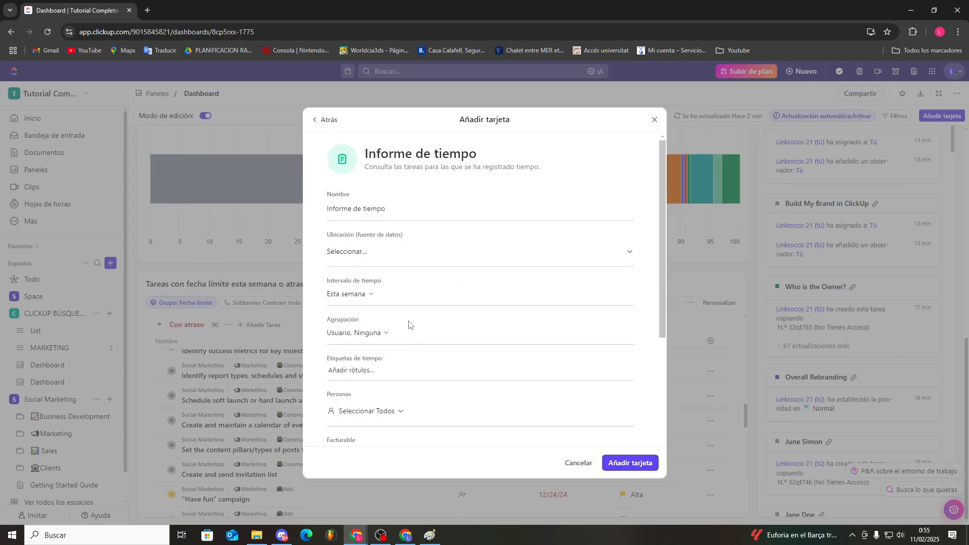
click(398, 208)
click(428, 212)
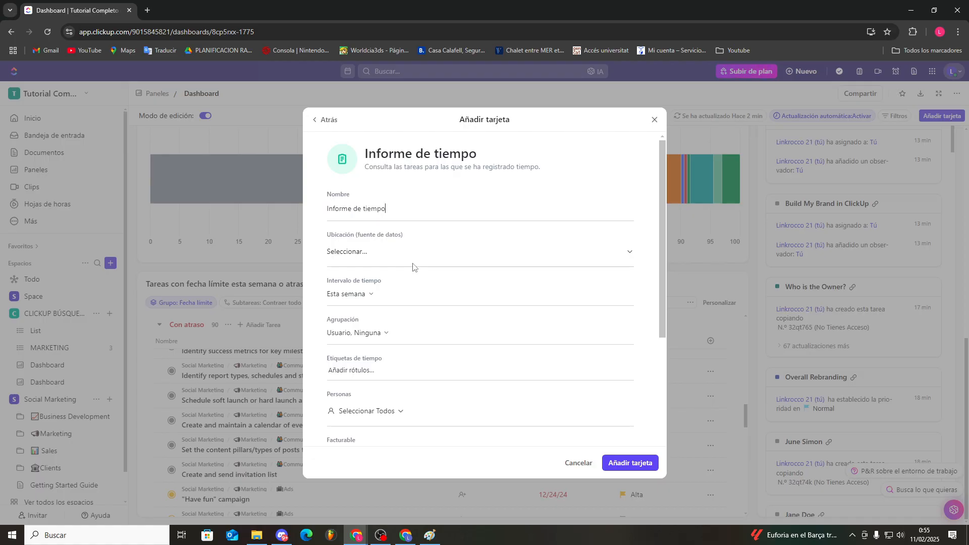
click(626, 462)
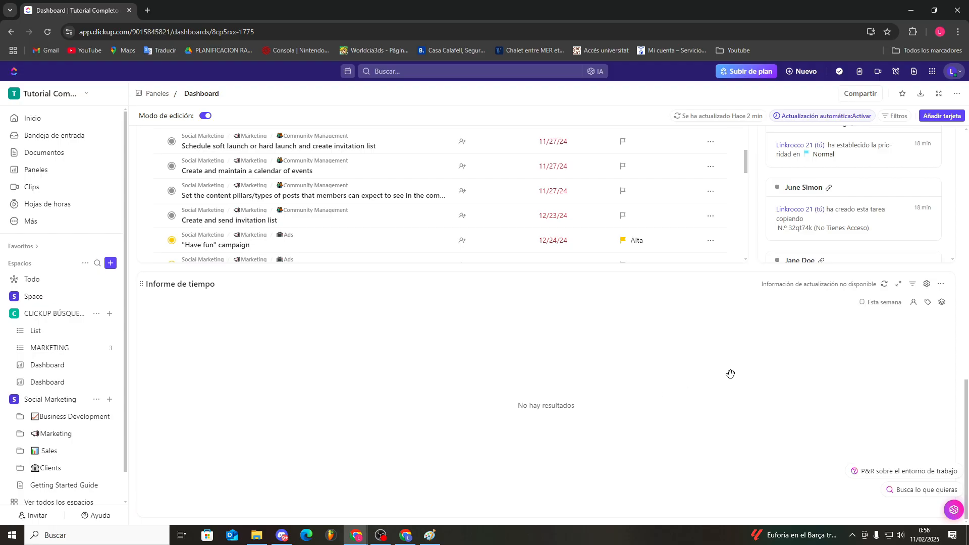
Add the battery-chart version of the Uso de etiquetas card to the dashboard and look over the dashboard
click(937, 117)
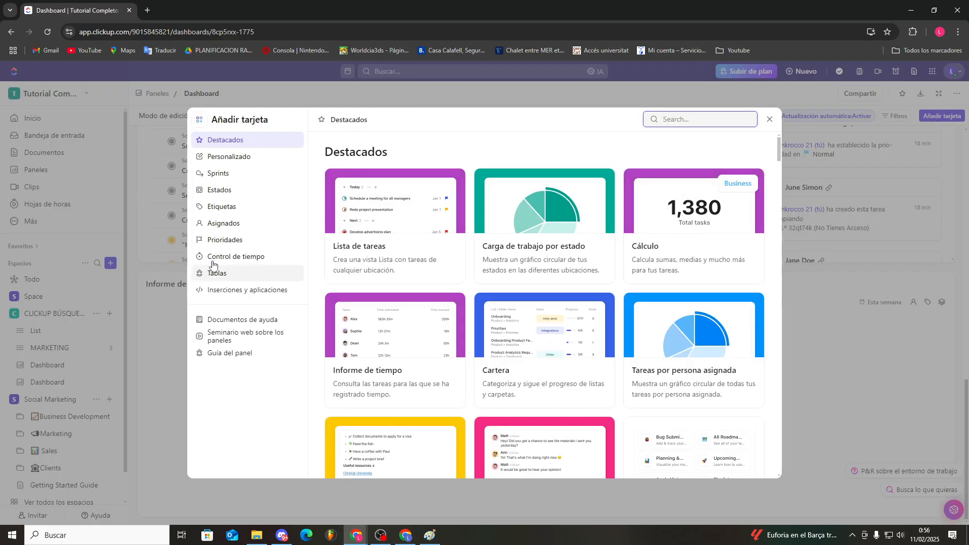
click(220, 207)
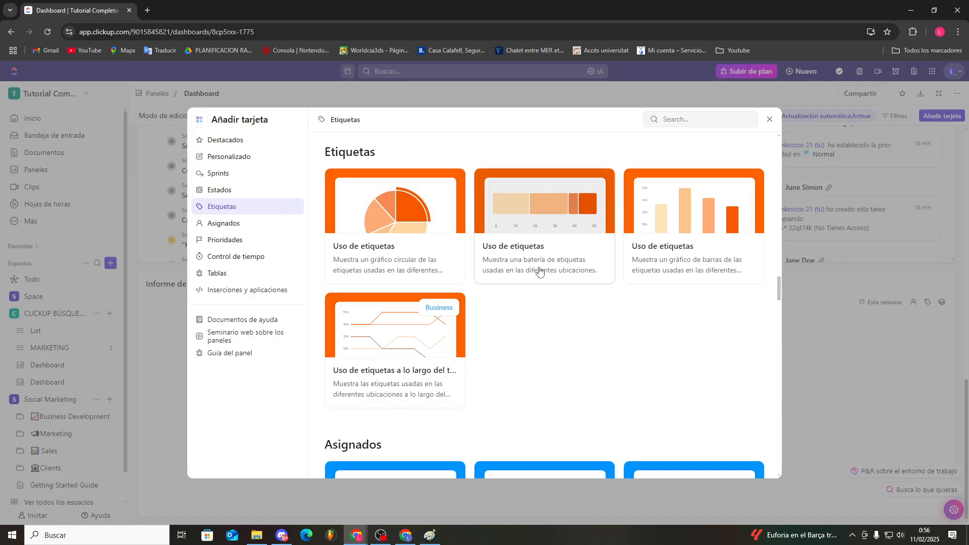
click(537, 247)
click(626, 462)
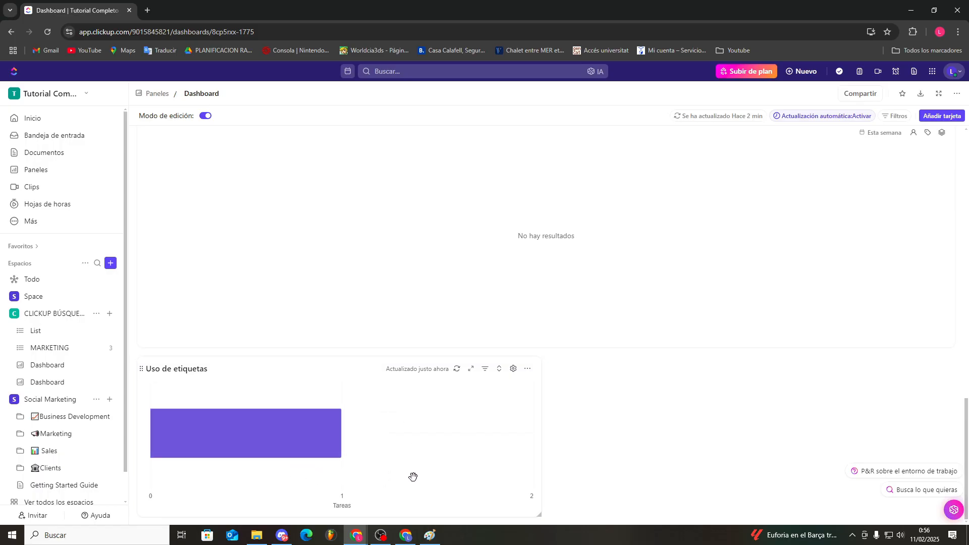
scroll(610, 459, up, 10)
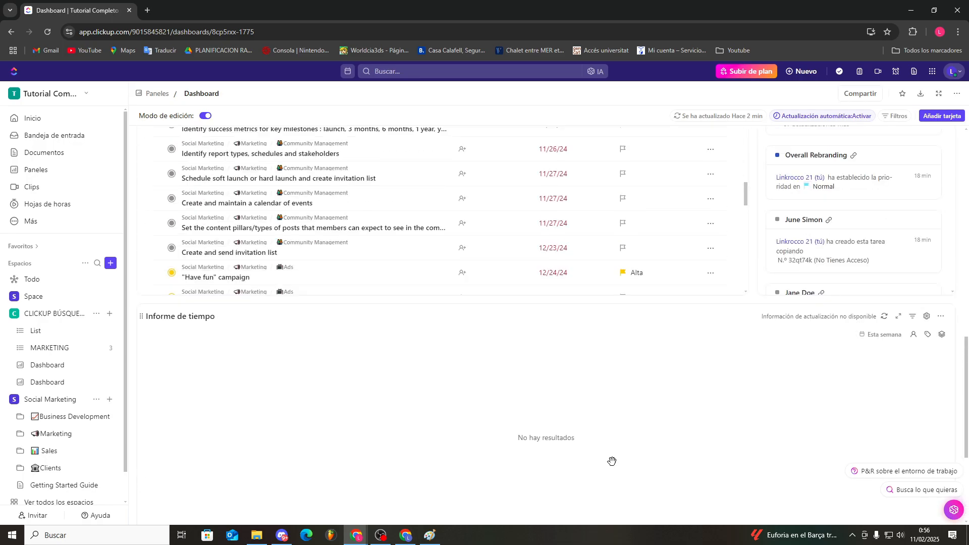
scroll(532, 442, down, 10)
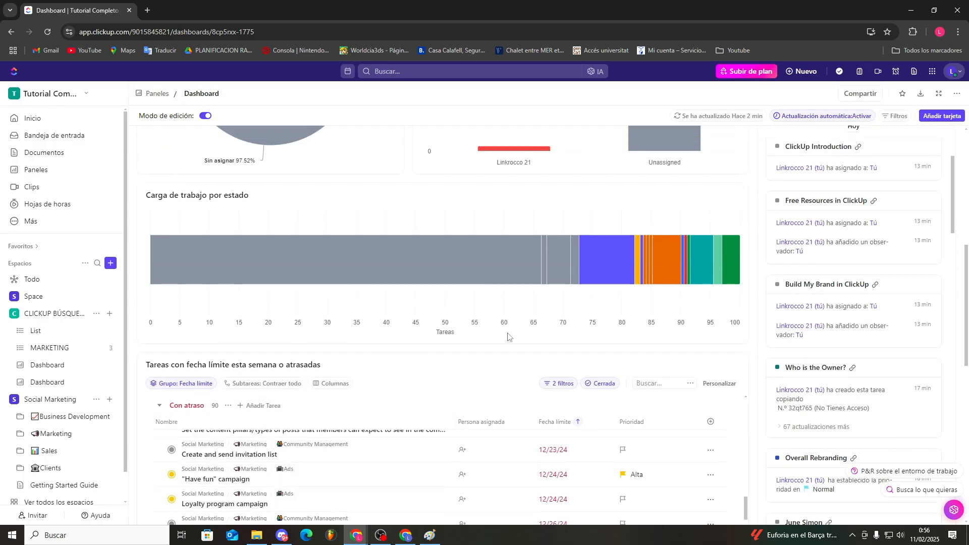
scroll(713, 362, up, 10)
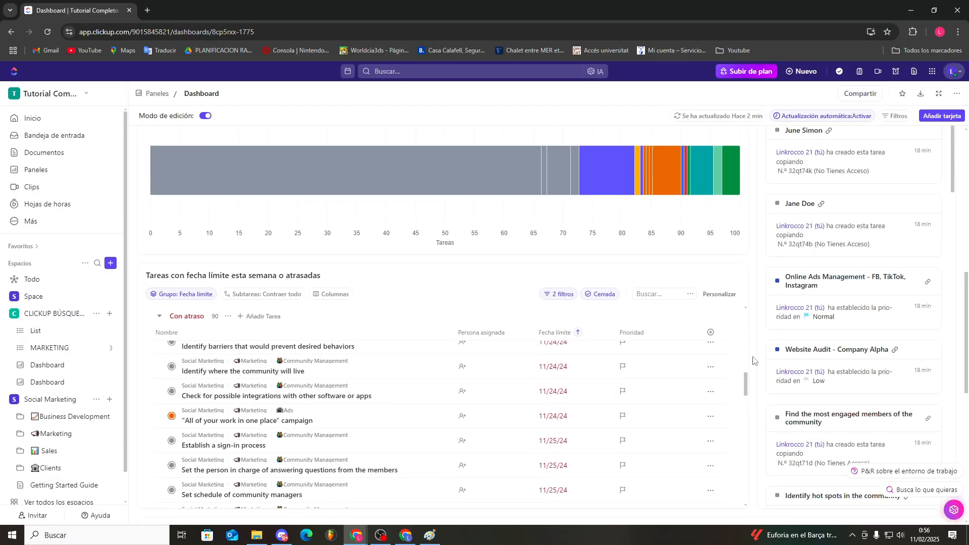
scroll(753, 361, up, 3)
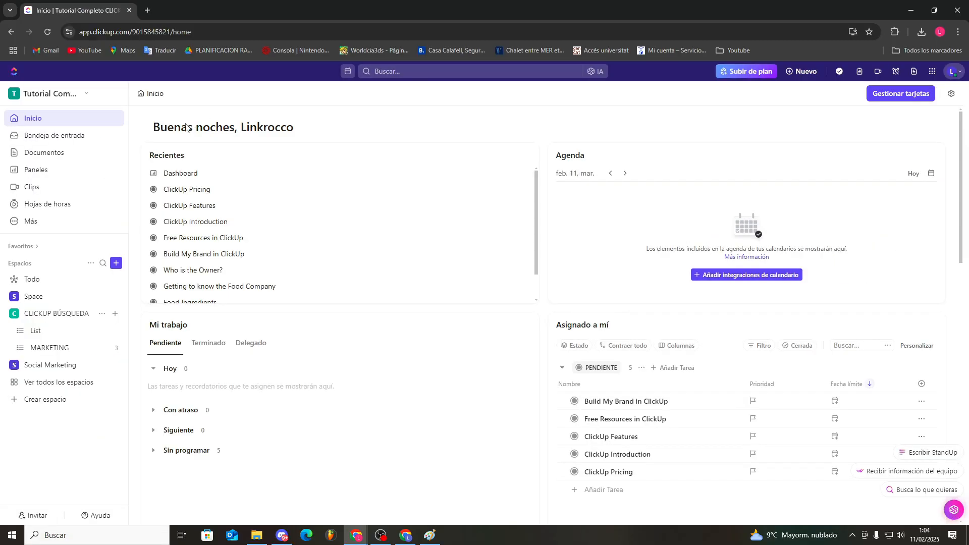
Export the workspace's data from the Importaciones/exportaciones settings and download the exported file
click(81, 95)
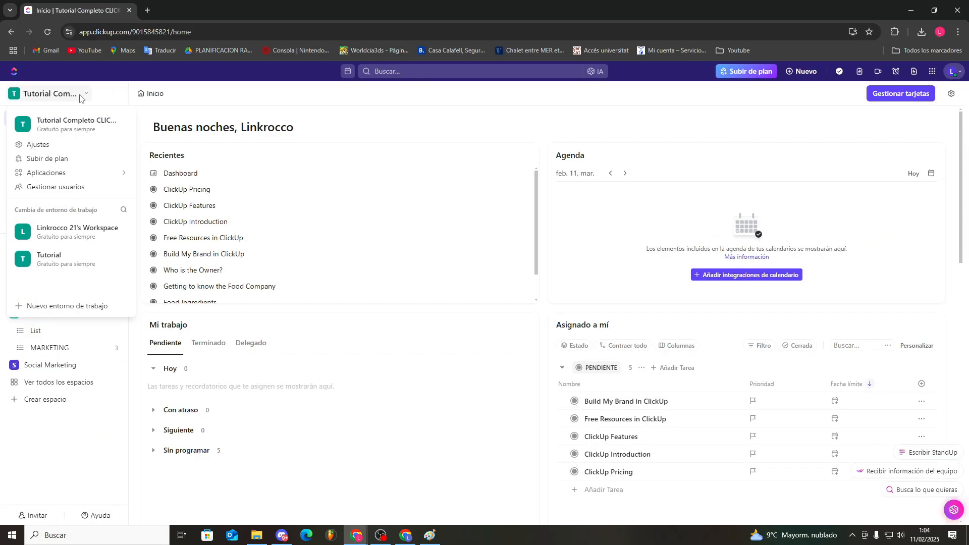
click(54, 145)
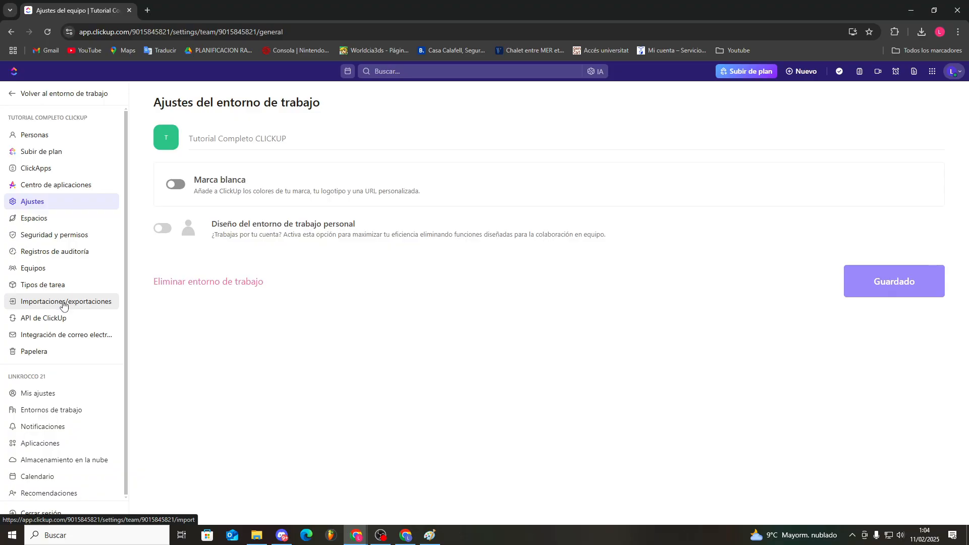
click(63, 305)
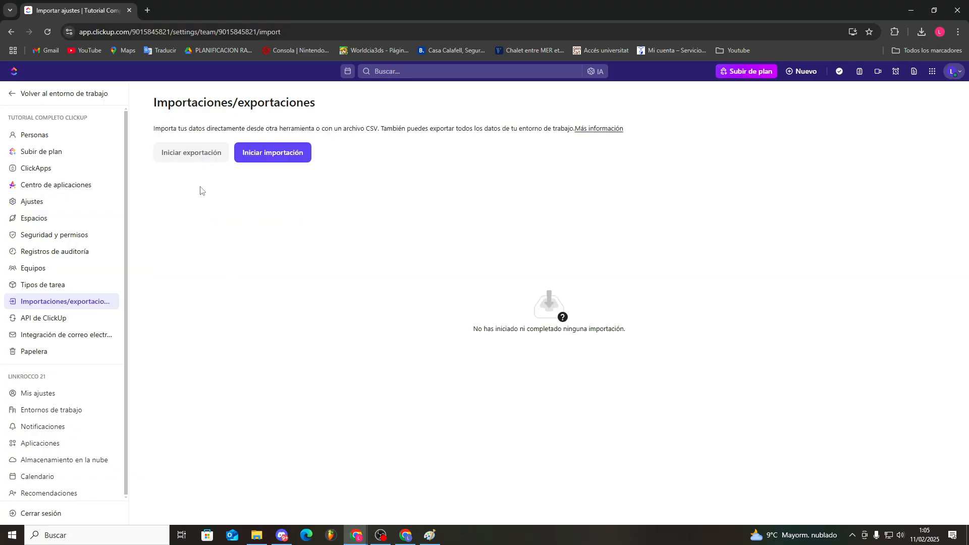
click(191, 158)
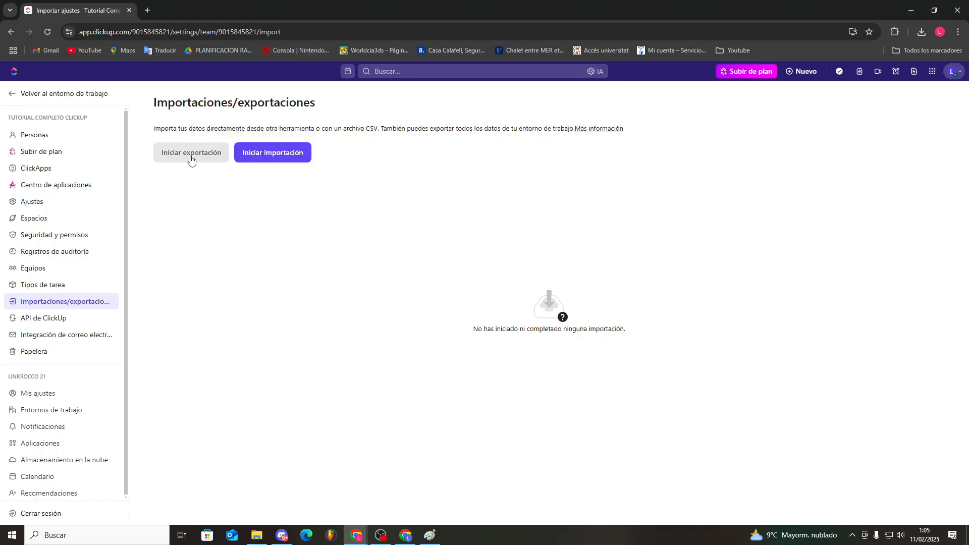
click(143, 98)
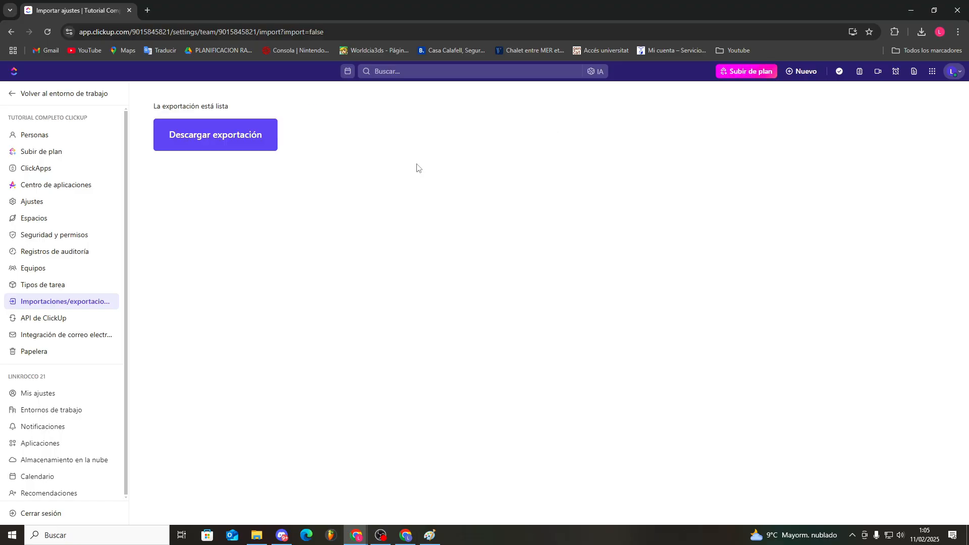
click(237, 132)
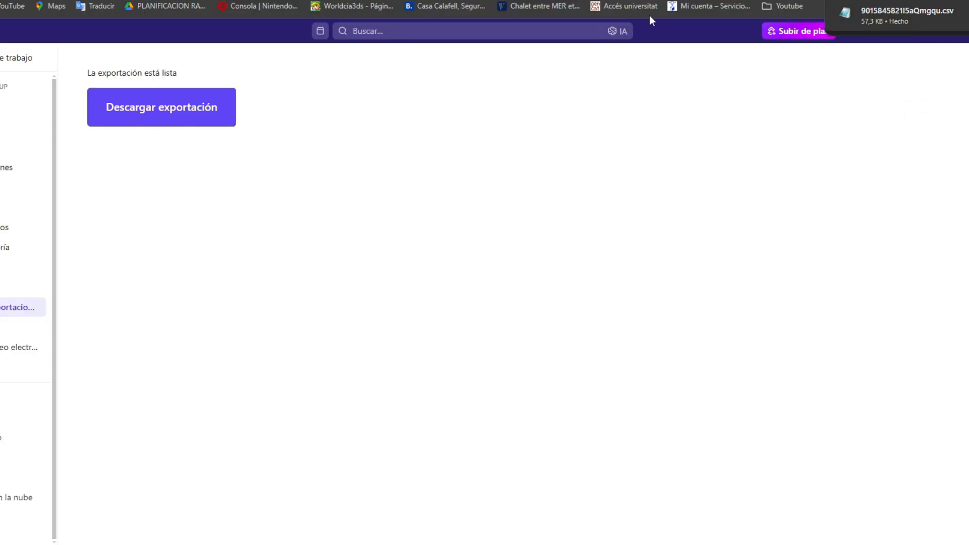
Import the exported CSV into a new Google Sheets spreadsheet, replacing its contents with automatic separator detection, and widen the date columns
key(ctrl+t)
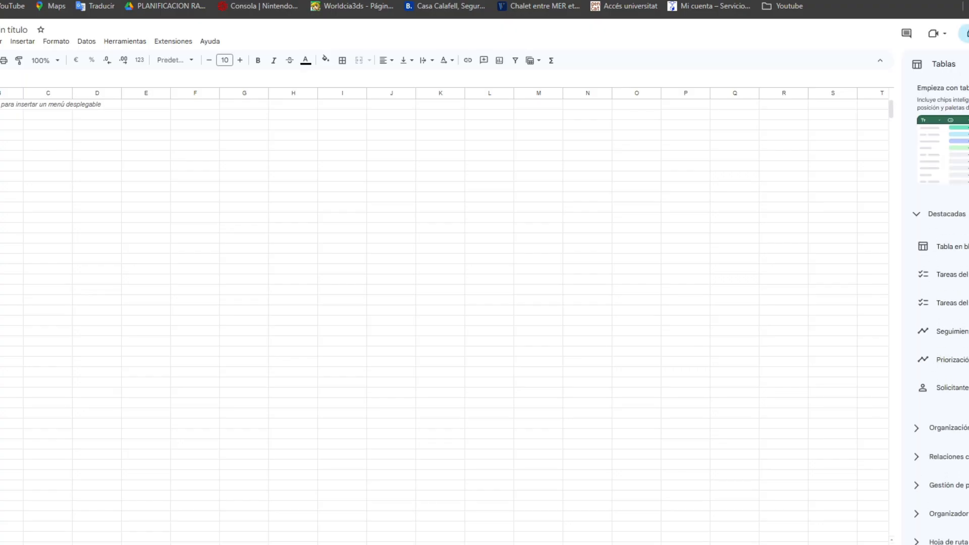
click(34, 80)
click(54, 121)
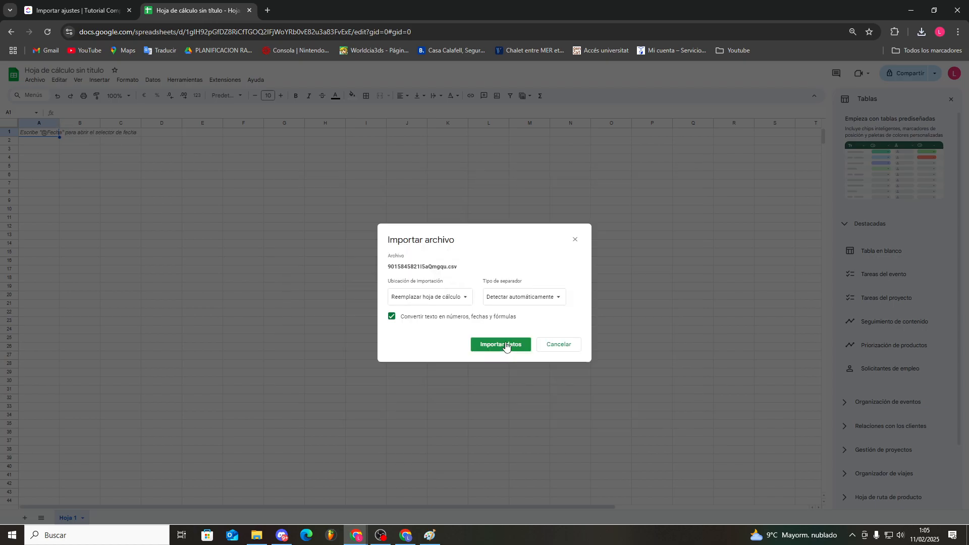
click(505, 345)
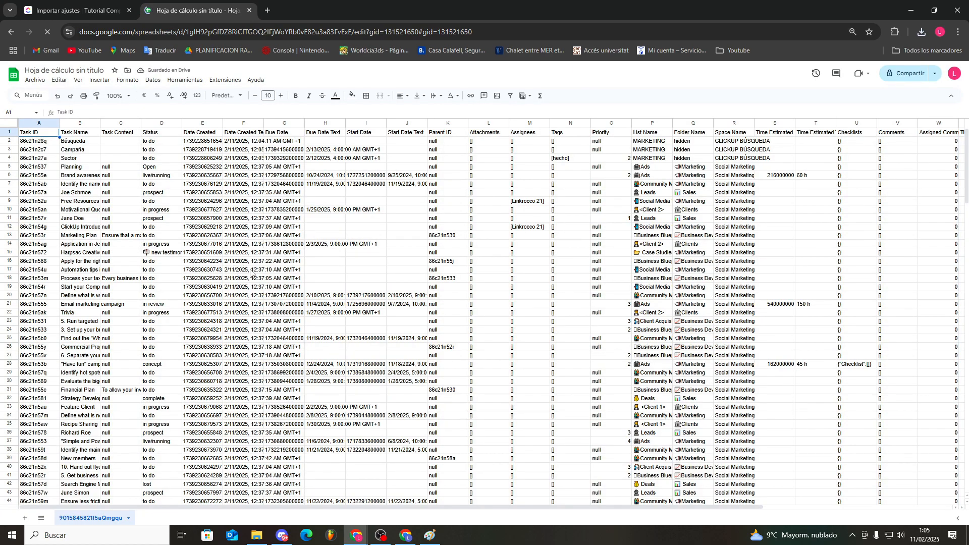
drag(263, 123, 493, 124)
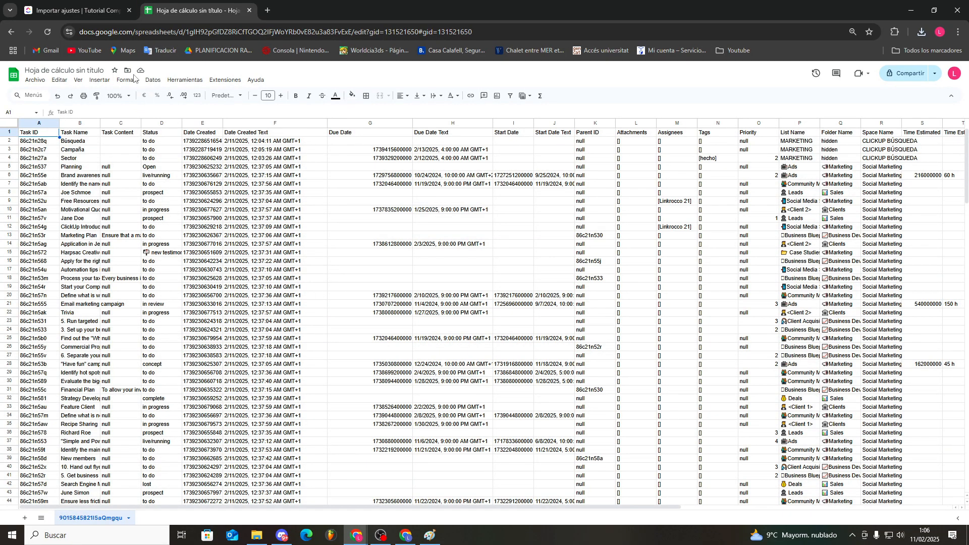
Switch back to ClickUp, start a data import with Wrike as the source, and authorize access to the Wrike data
click(99, 6)
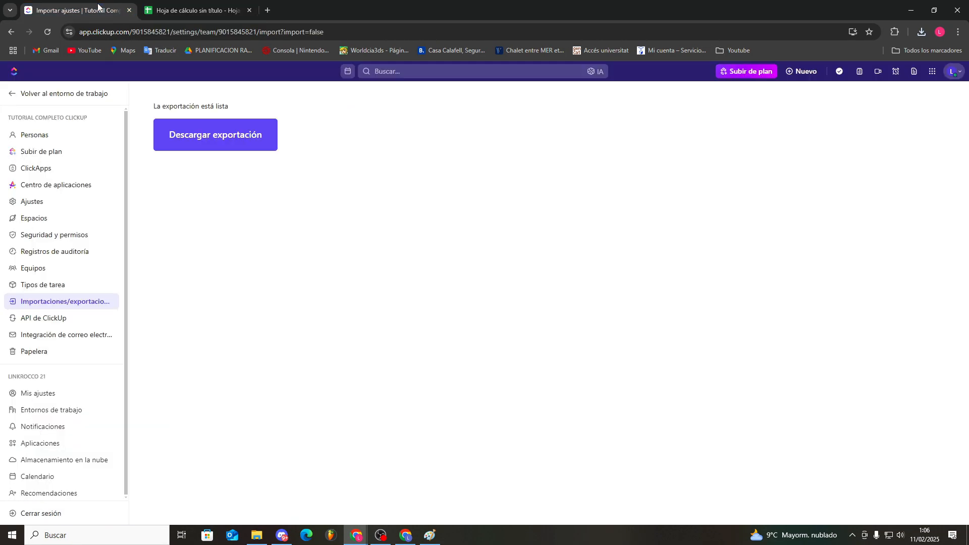
click(92, 304)
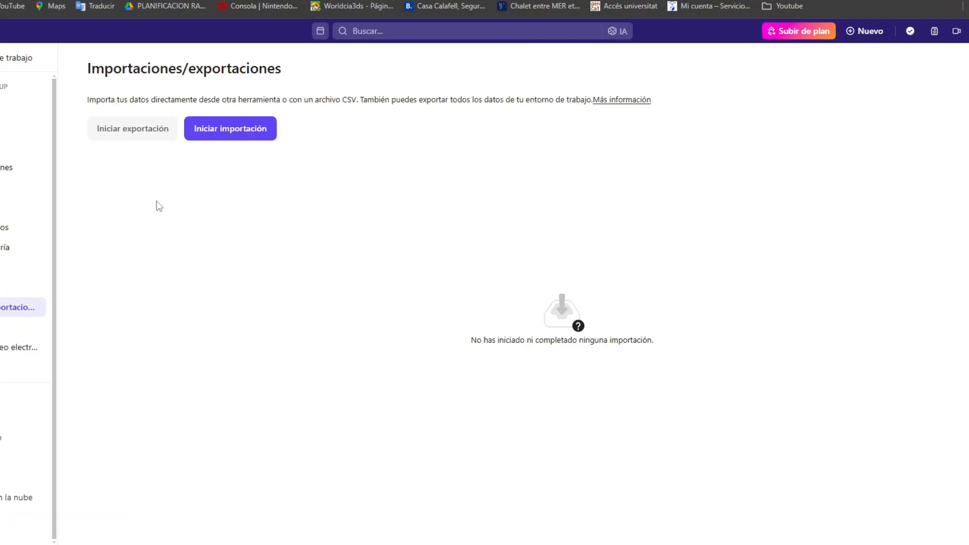
click(235, 130)
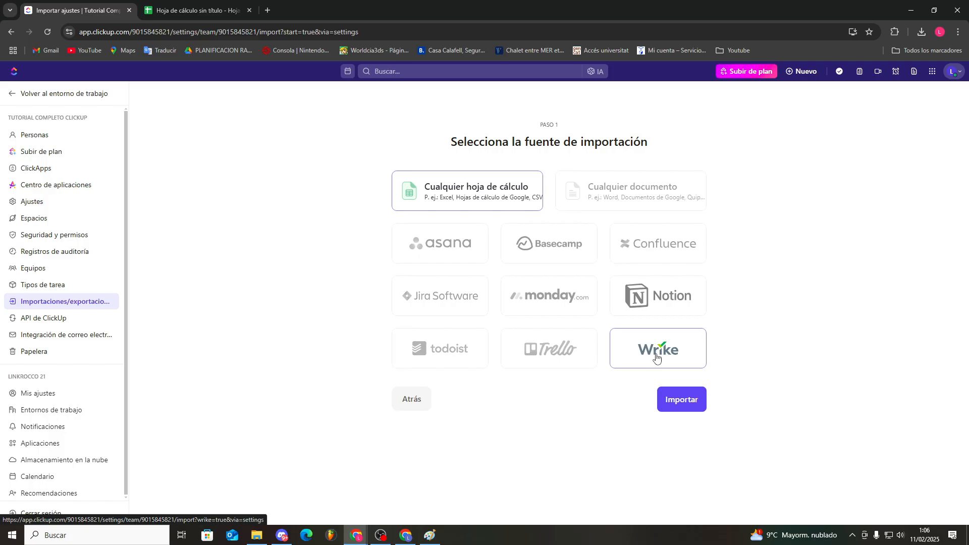
click(656, 356)
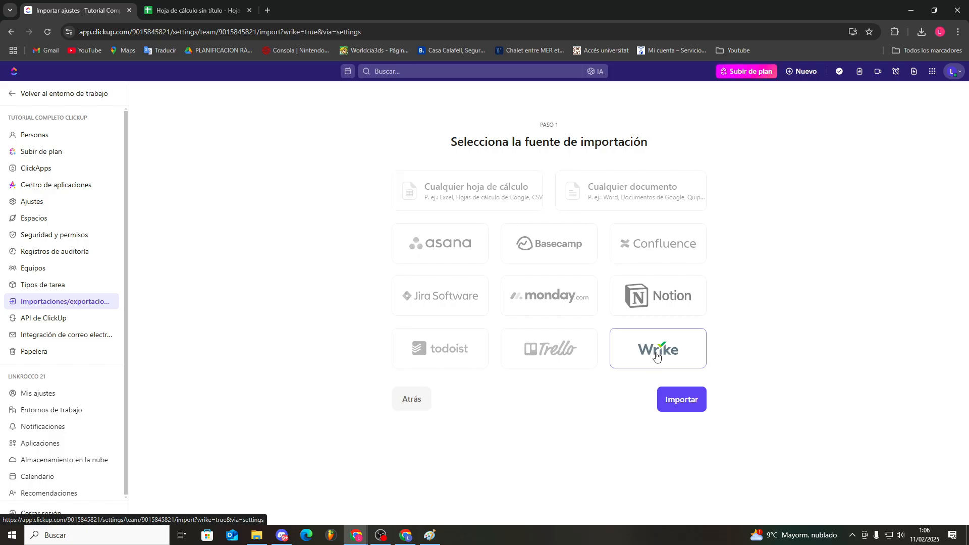
click(690, 402)
click(620, 109)
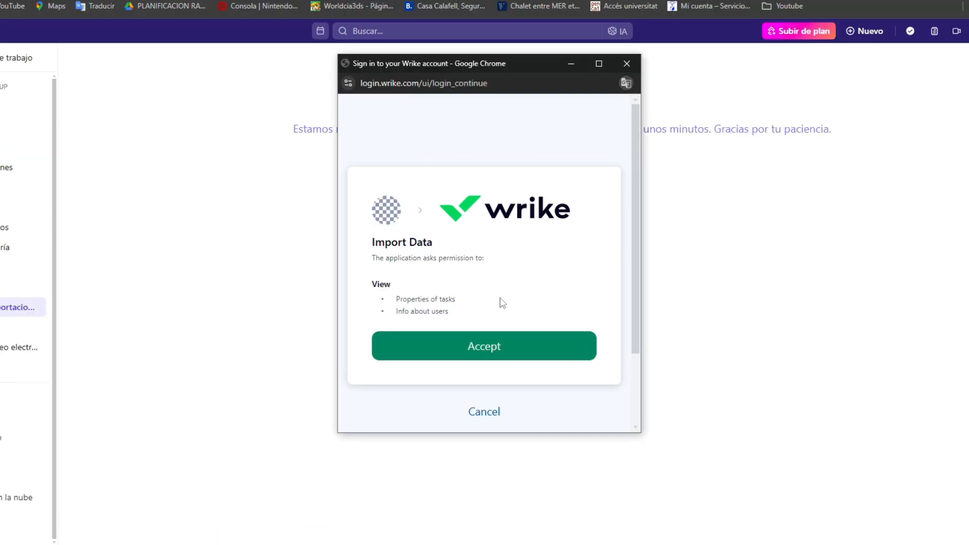
click(485, 335)
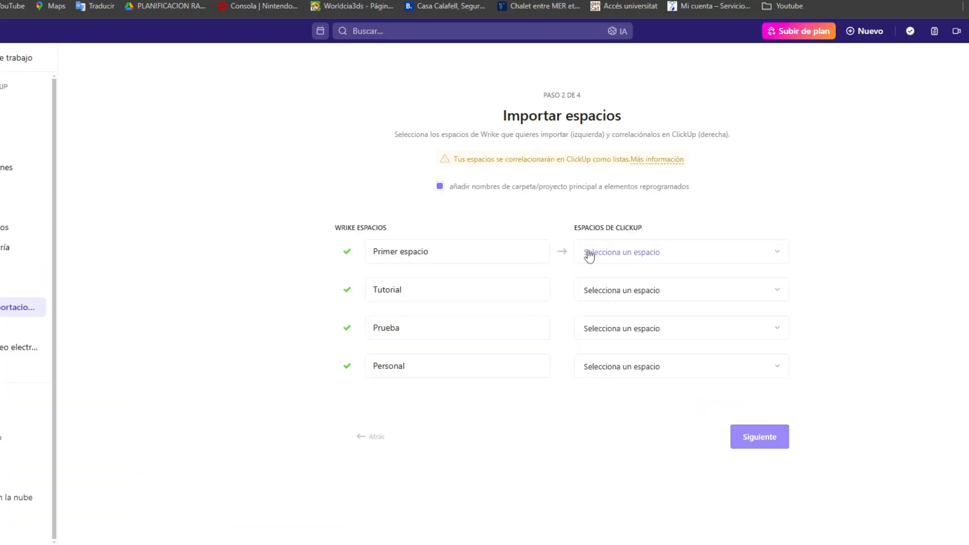
Map the Wrike spaces Primer espacio, Tutorial and Personal to Nuevo espacio, and Prueba to Space
click(634, 251)
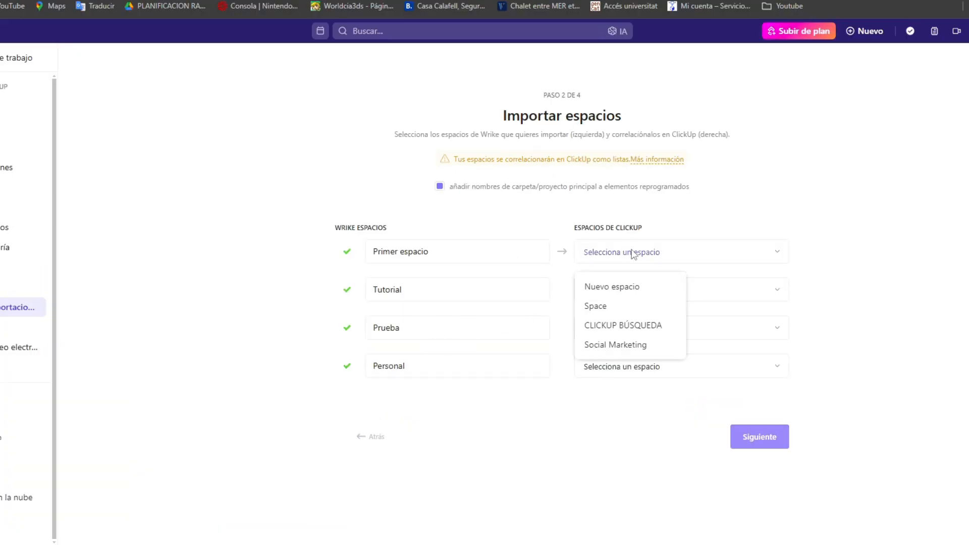
click(610, 287)
click(636, 290)
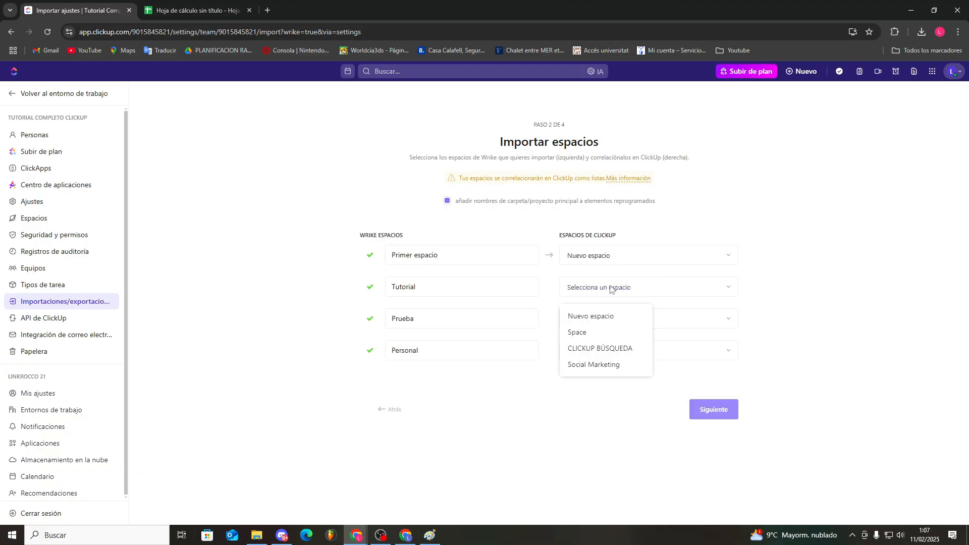
click(602, 317)
click(601, 317)
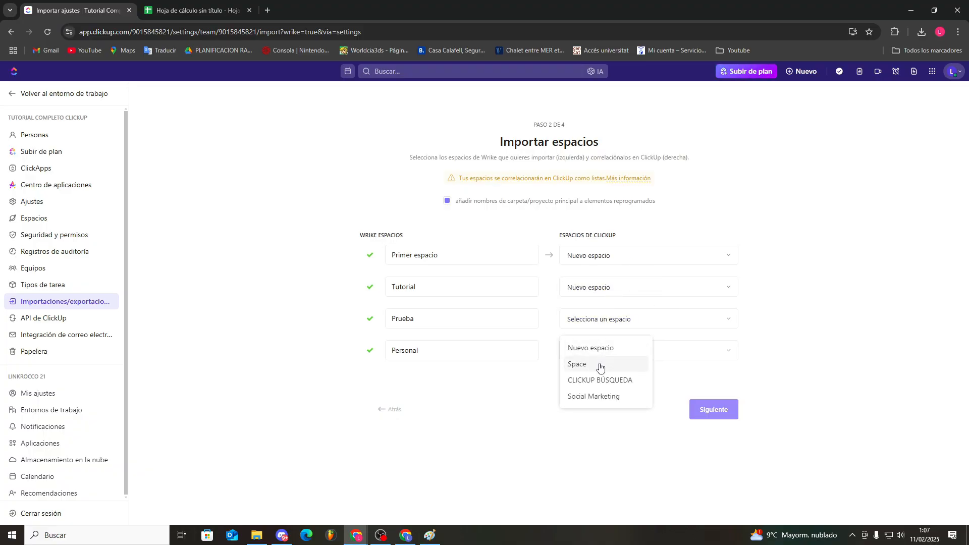
click(599, 364)
click(601, 349)
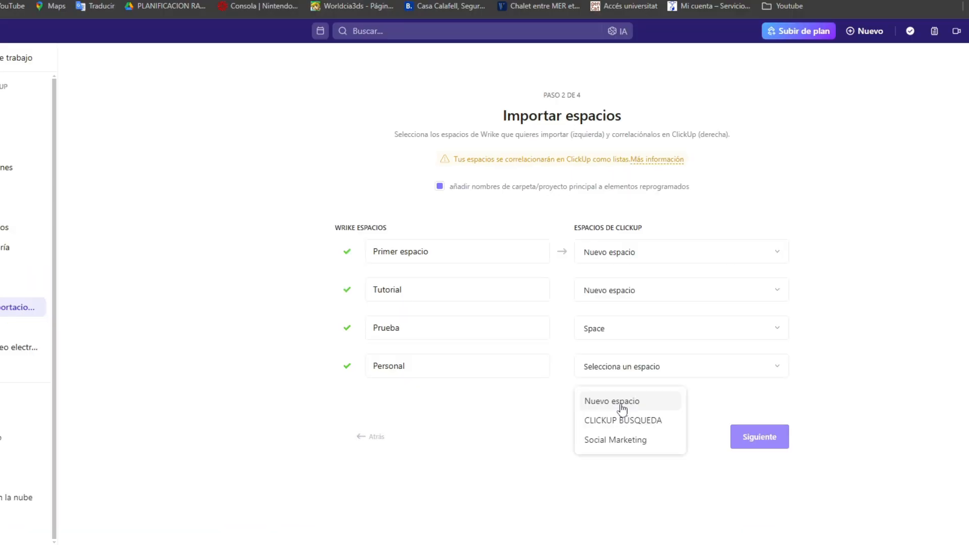
click(622, 403)
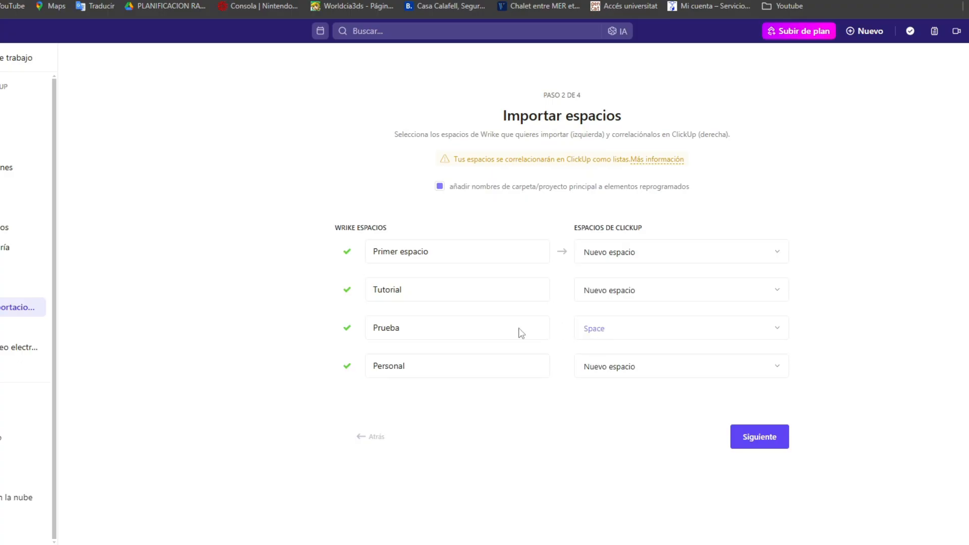
Finish the Wrike import with only open tasks and all attachments included, and open the imported Primer espacio space
click(764, 442)
click(754, 429)
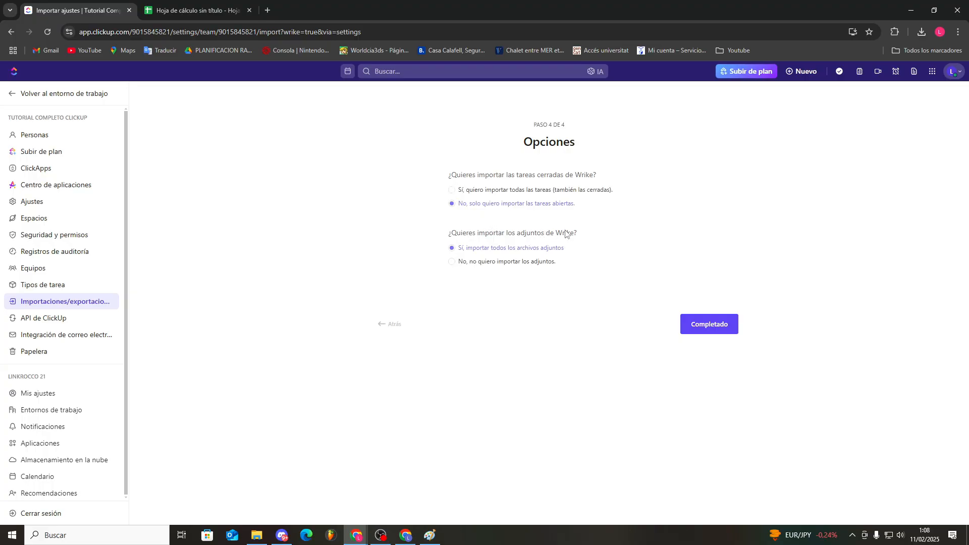
click(714, 325)
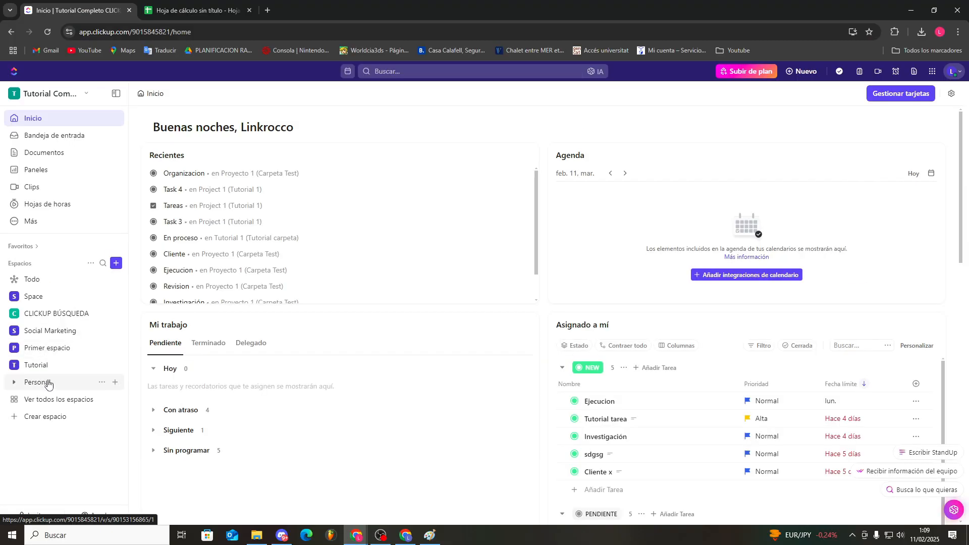
click(53, 347)
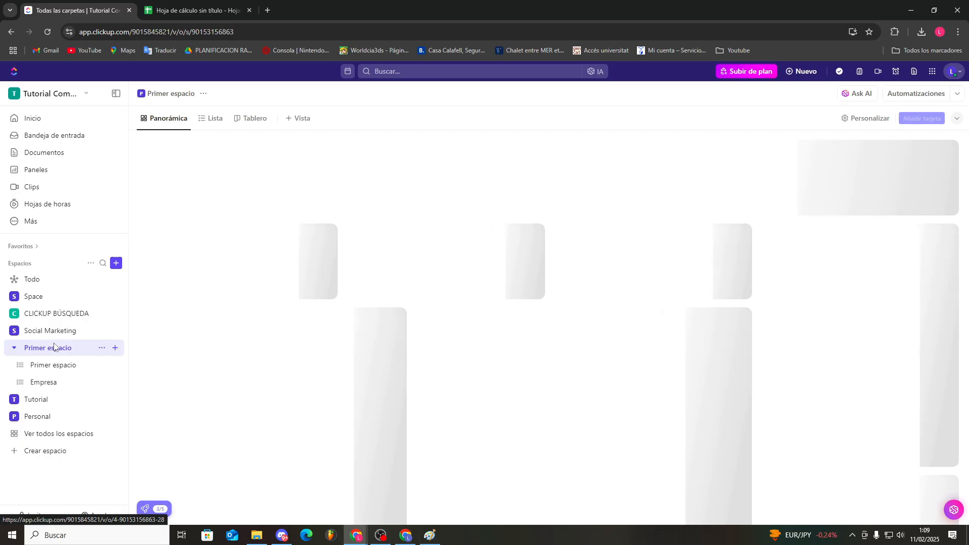
Review the imported lists in the Primer espacio overview, then check the Tutorial and Space spaces
scroll(332, 354, down, 3)
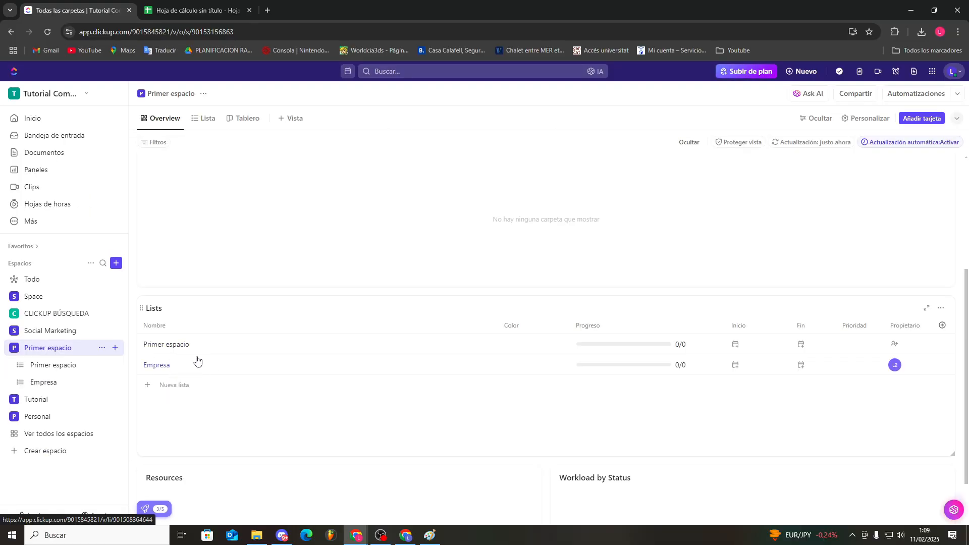
scroll(167, 358, down, 1)
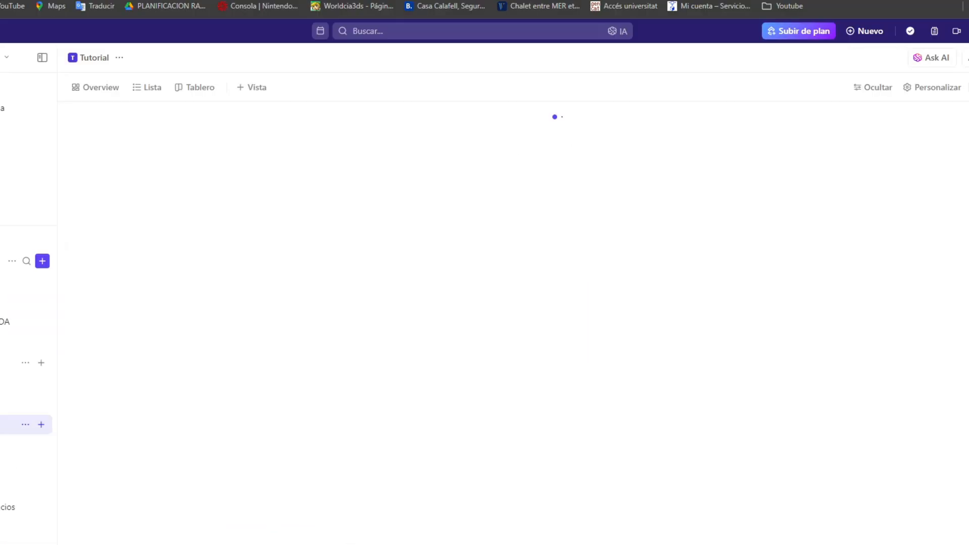
click(8, 424)
click(30, 298)
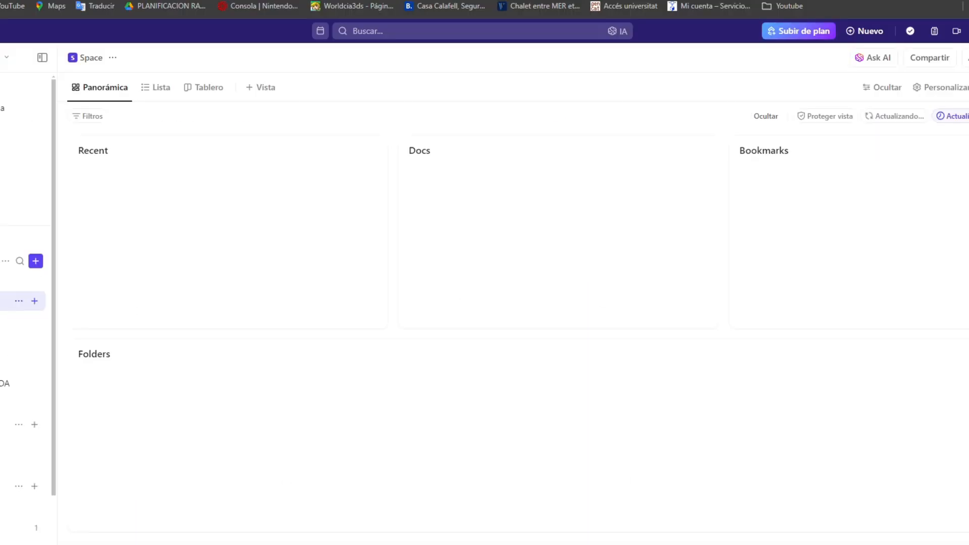
click(5, 321)
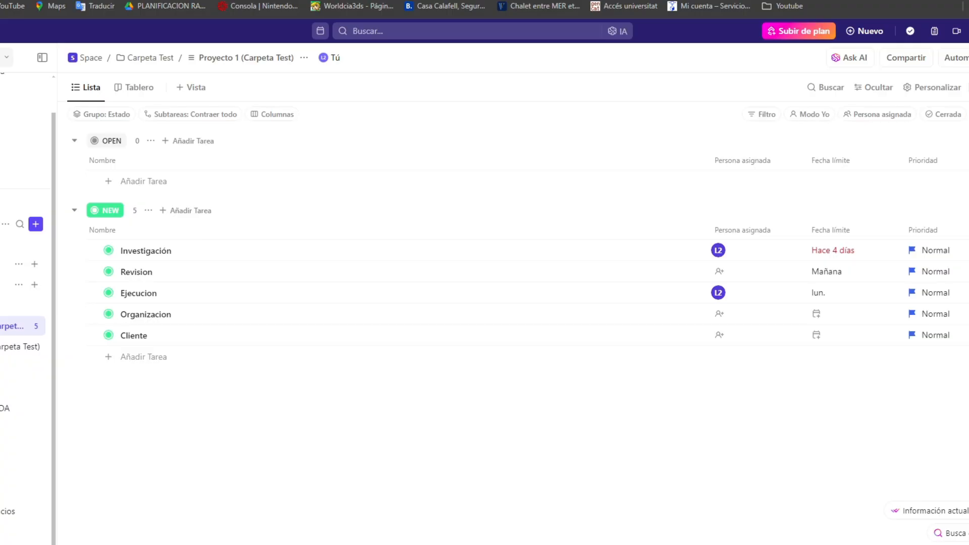
click(40, 94)
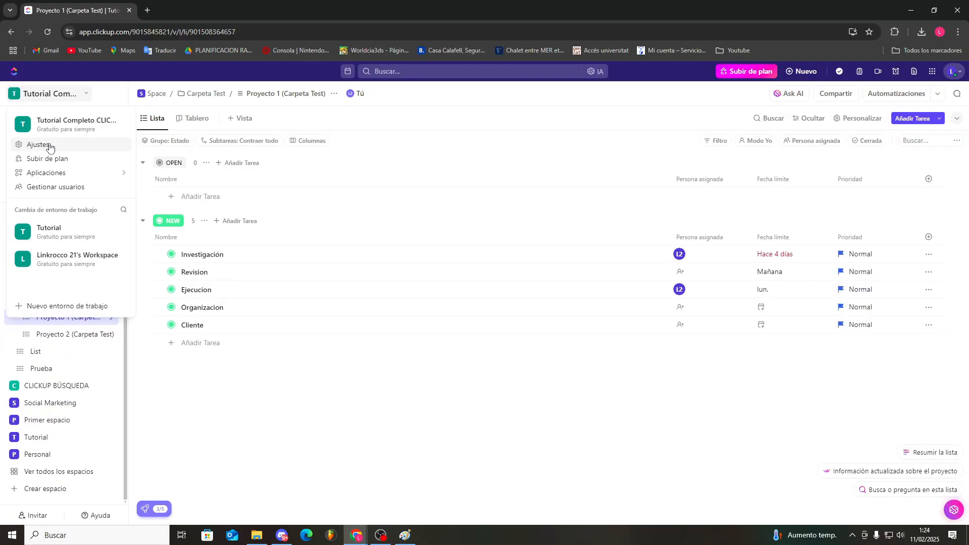
click(46, 146)
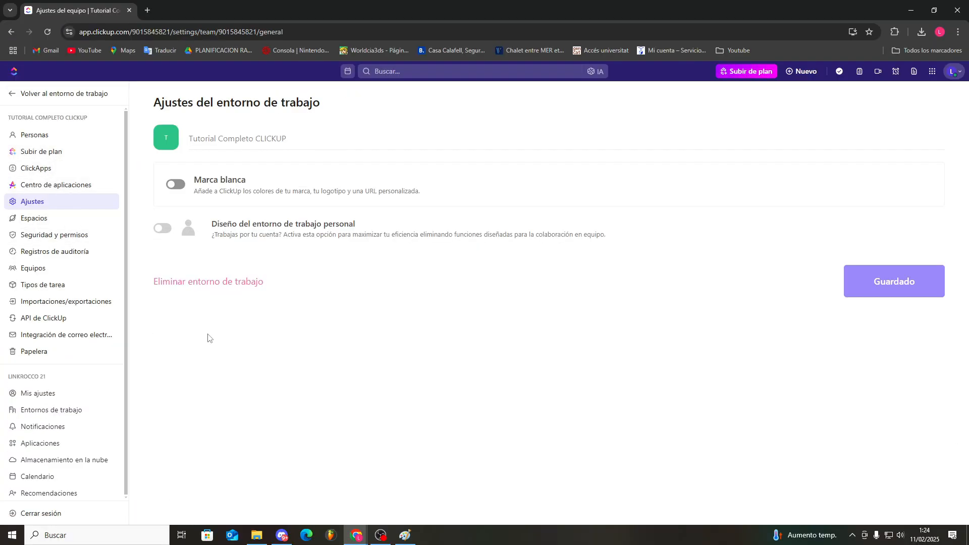
click(70, 319)
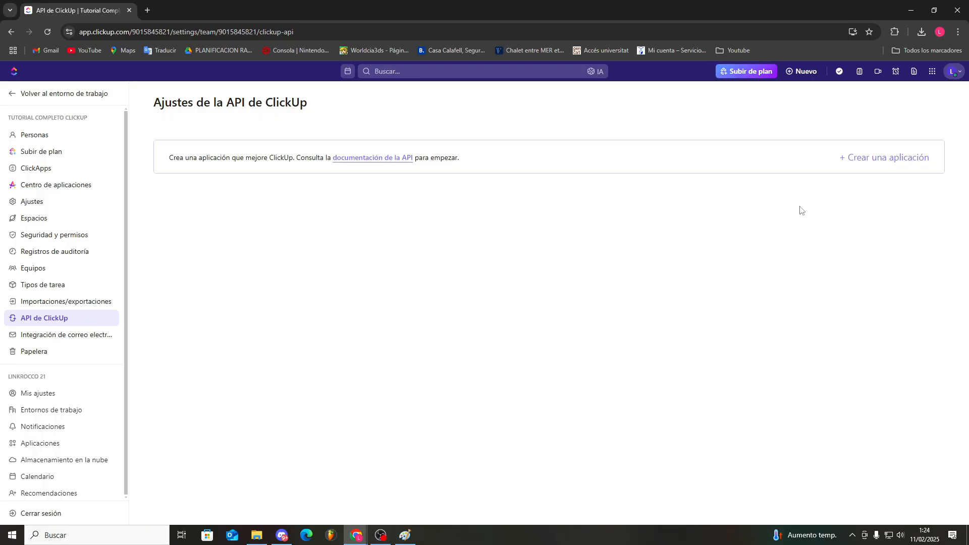
click(885, 160)
click(421, 156)
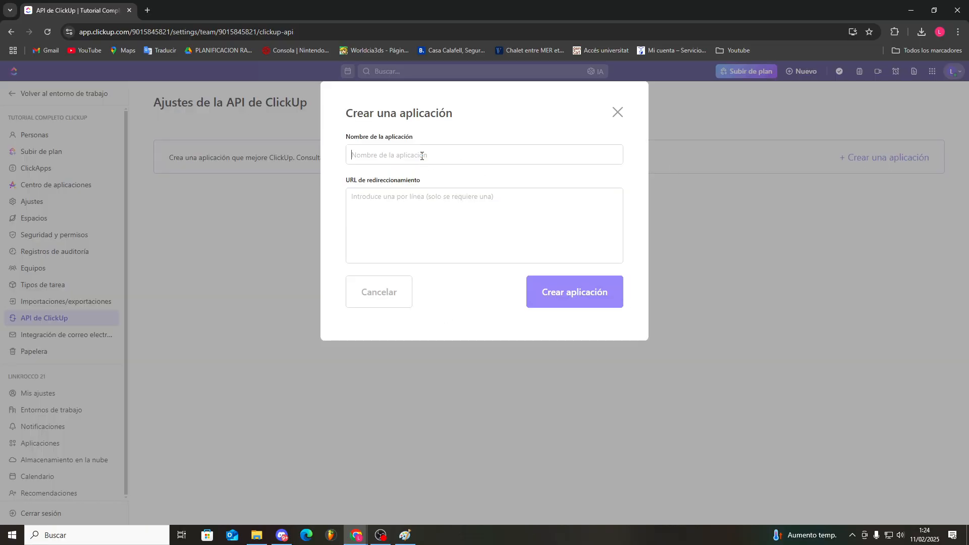
text(Yo)
text(utube)
click(437, 202)
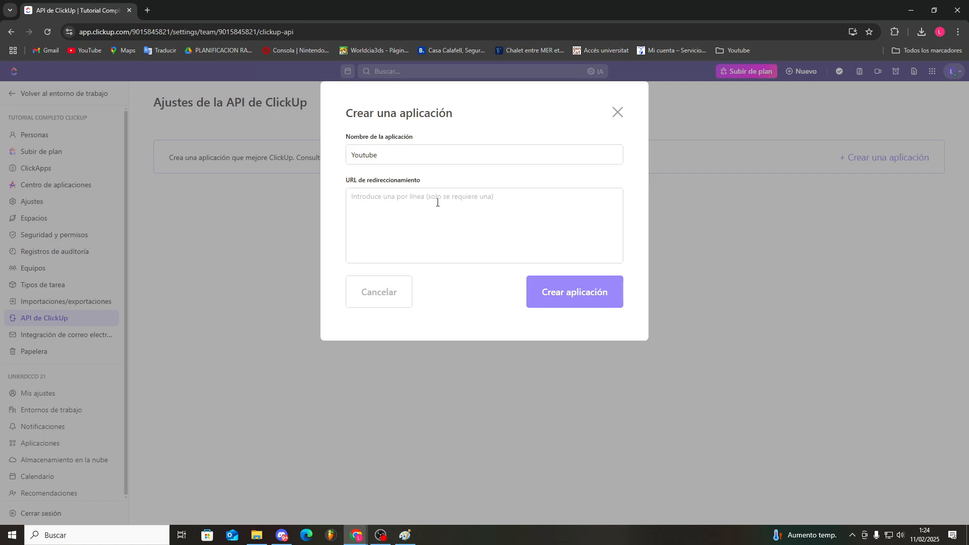
text(https://www.youtube.com/)
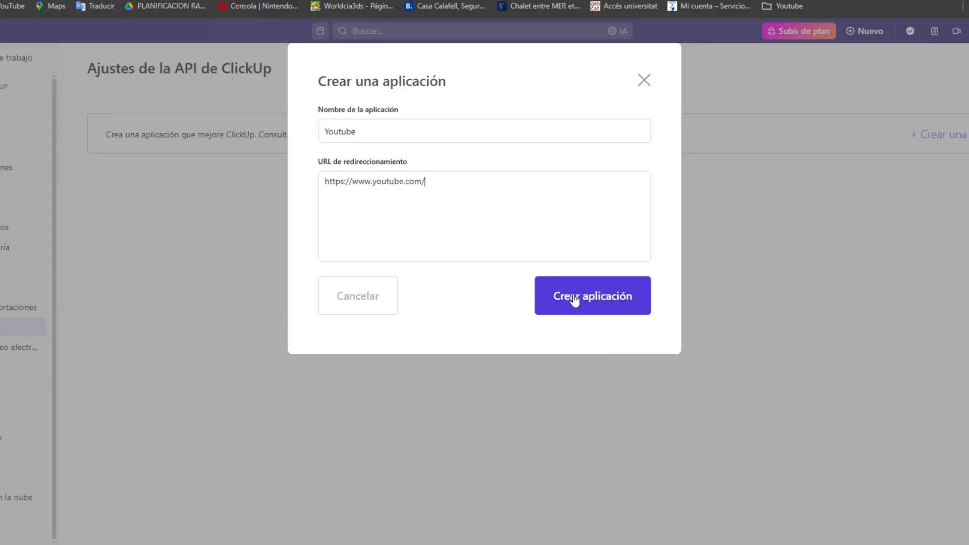
click(575, 298)
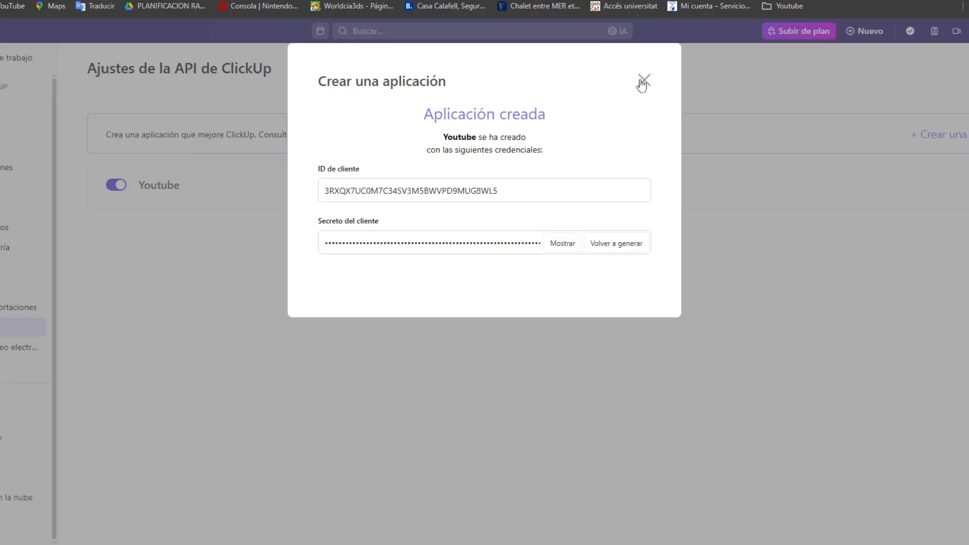
click(641, 81)
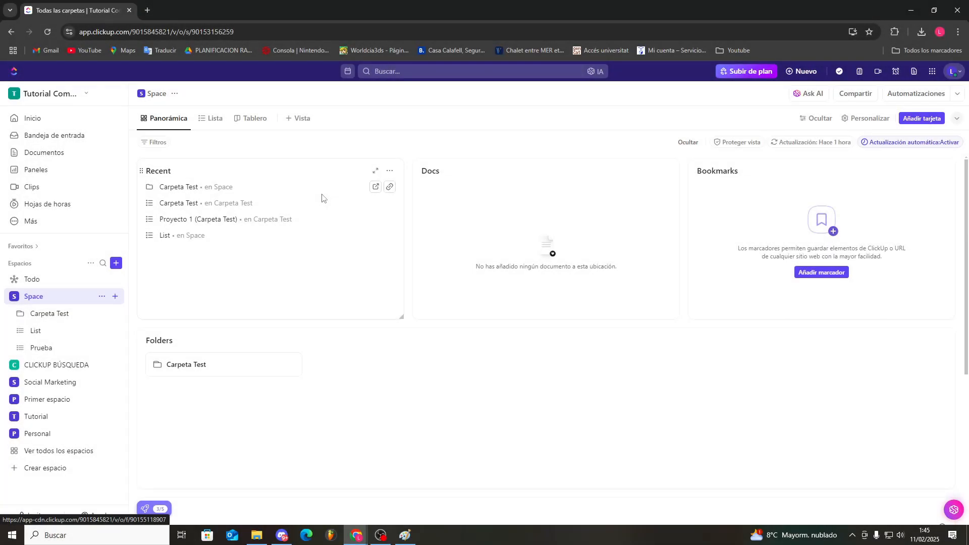
Review the workspace's API settings and its import/export settings, and return to the workspace
click(67, 95)
click(40, 144)
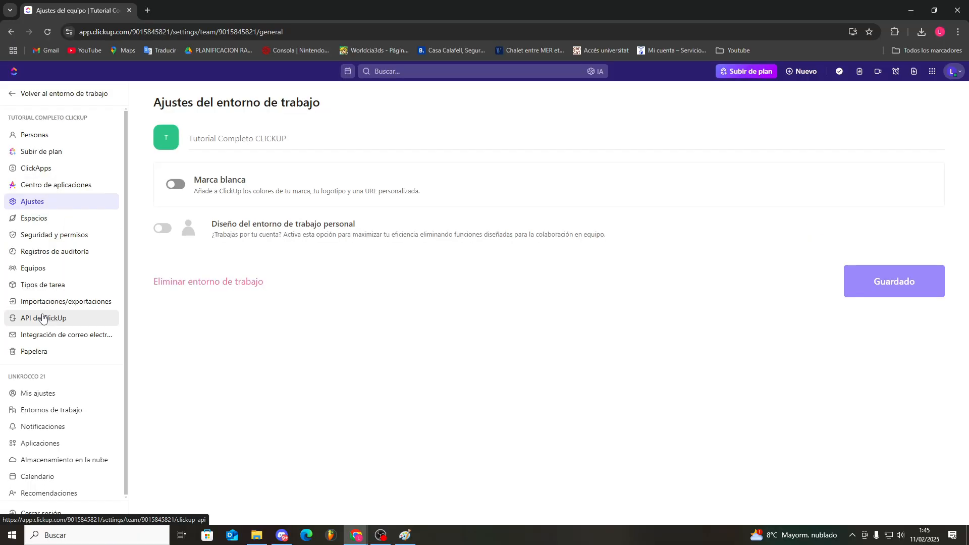
click(44, 318)
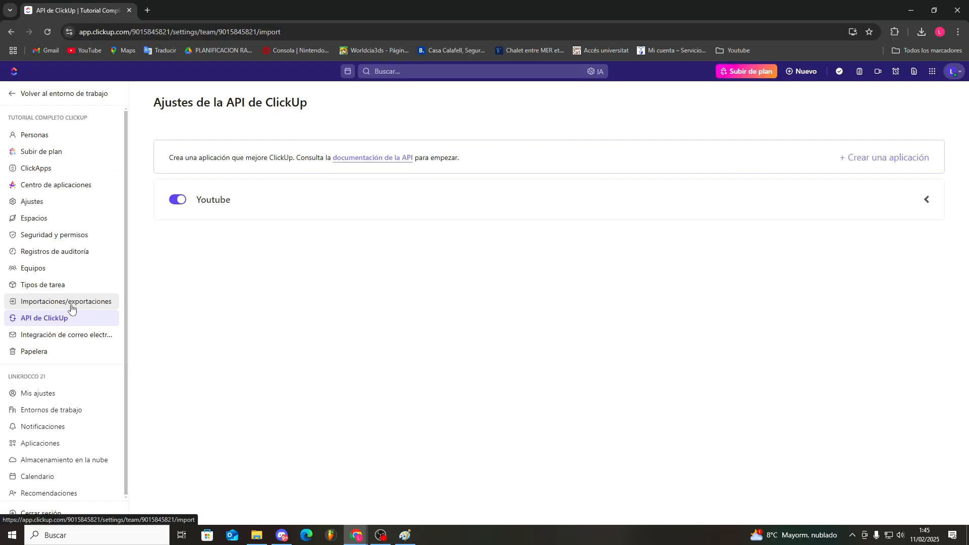
click(5, 307)
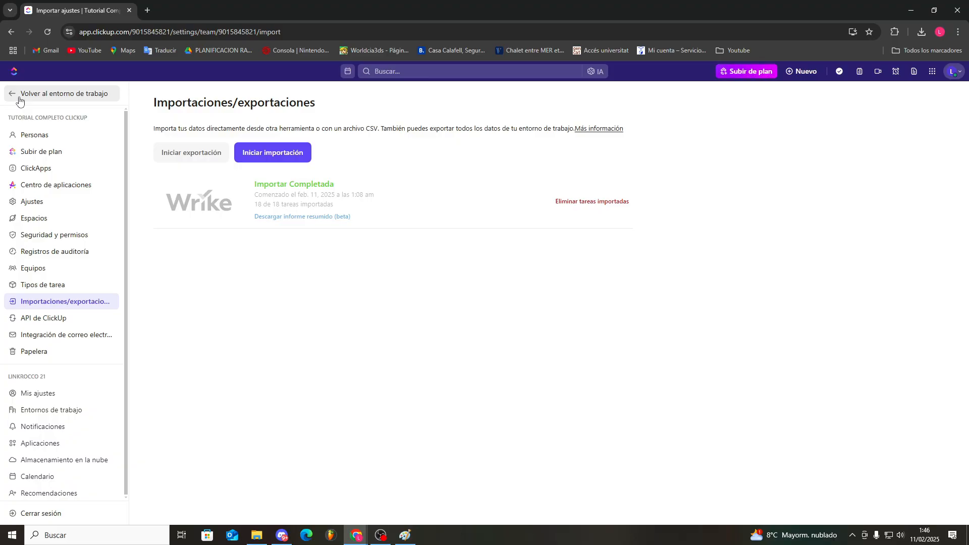
click(19, 100)
Look through the additional workspace tools and the view types available for the Space space
click(28, 222)
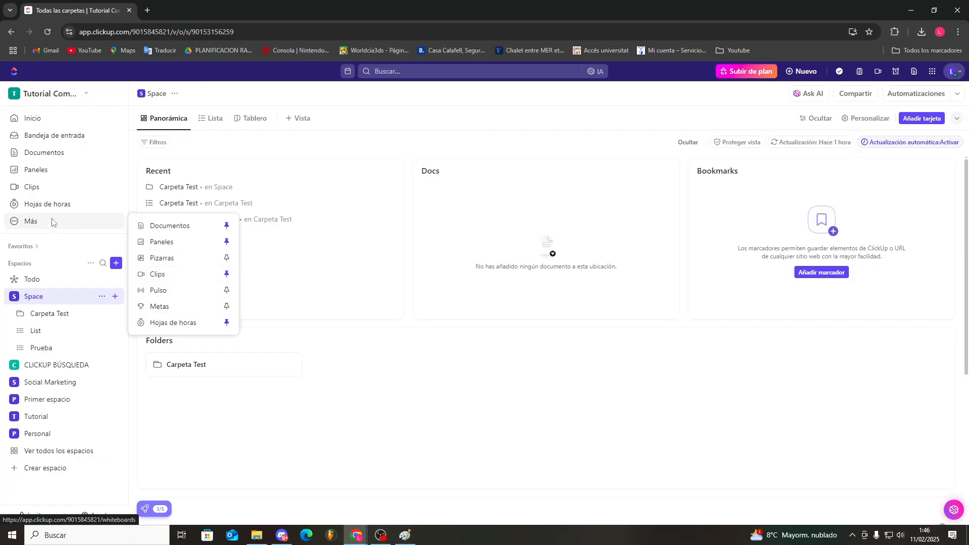
click(300, 119)
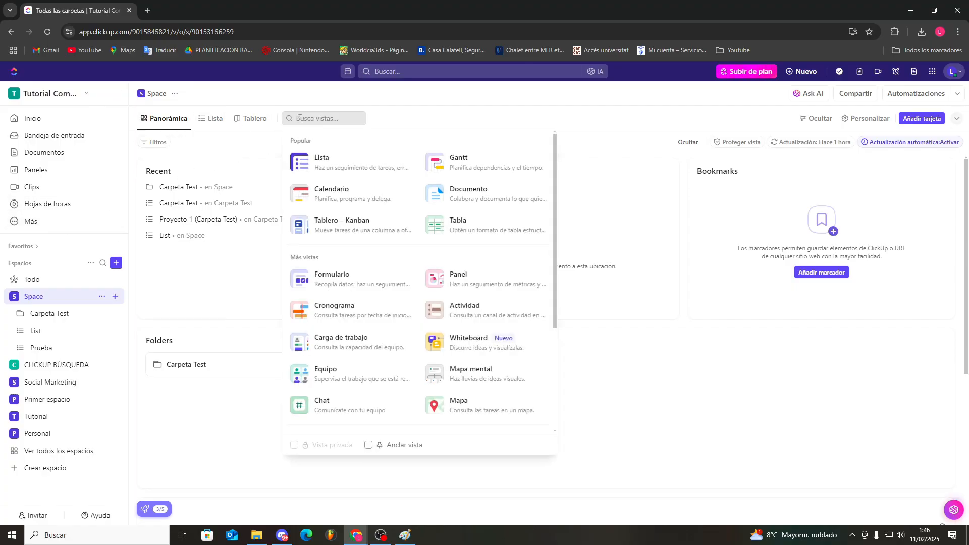
click(334, 100)
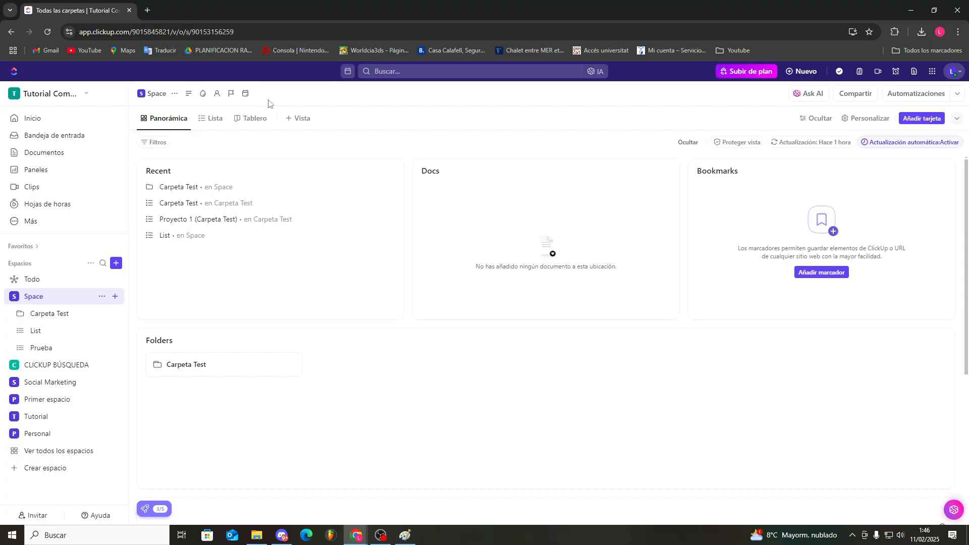
click(300, 118)
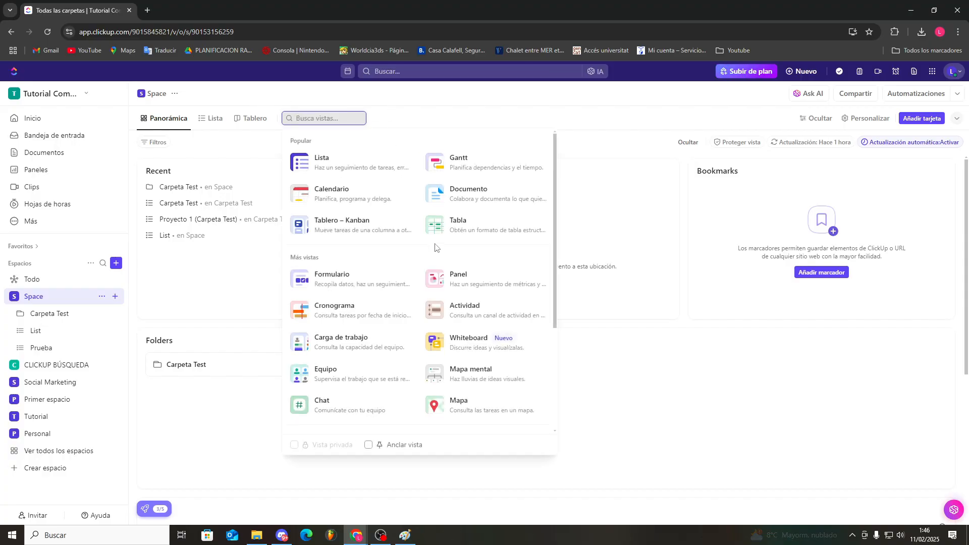
scroll(423, 250, down, 2)
scroll(423, 251, down, 2)
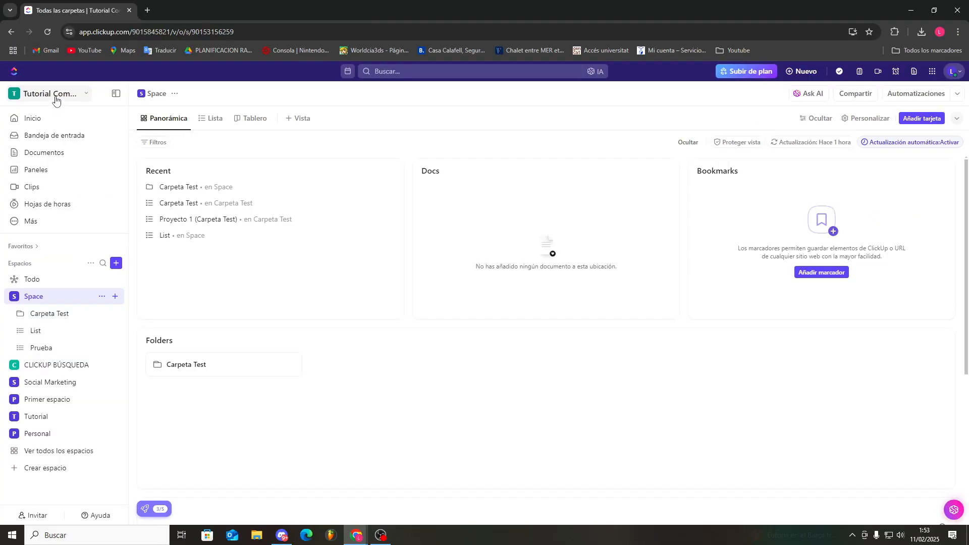
Connect a Google account to the workspace's email integration and grant ClickUp the requested access
click(55, 96)
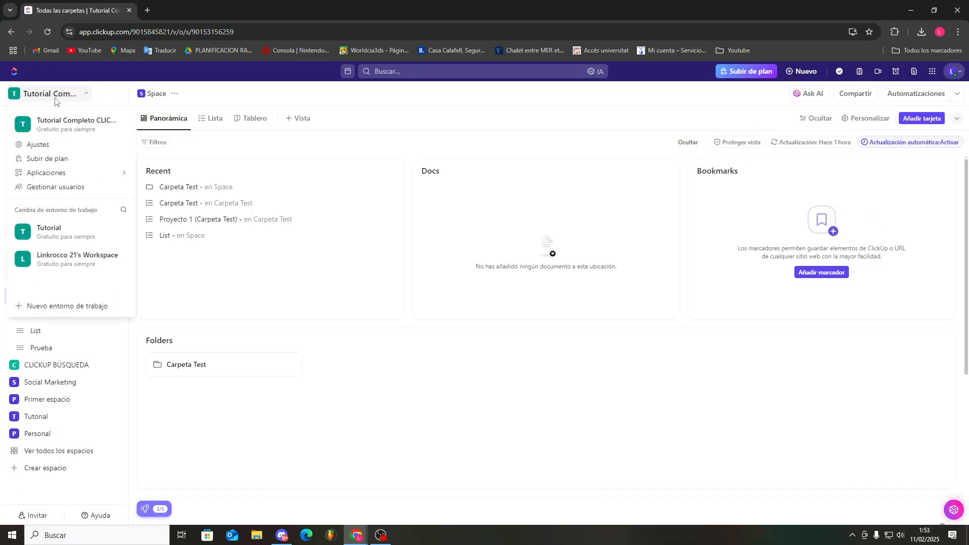
click(60, 148)
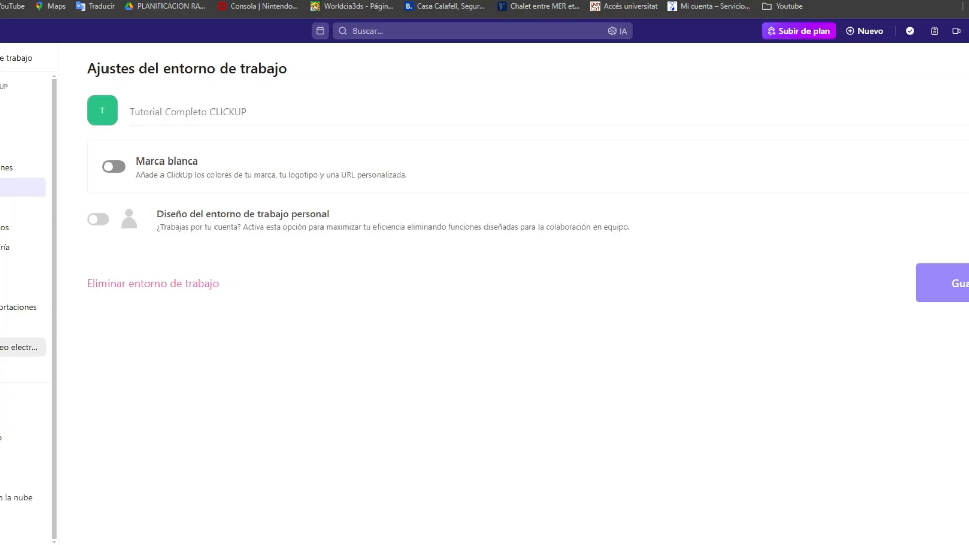
click(65, 334)
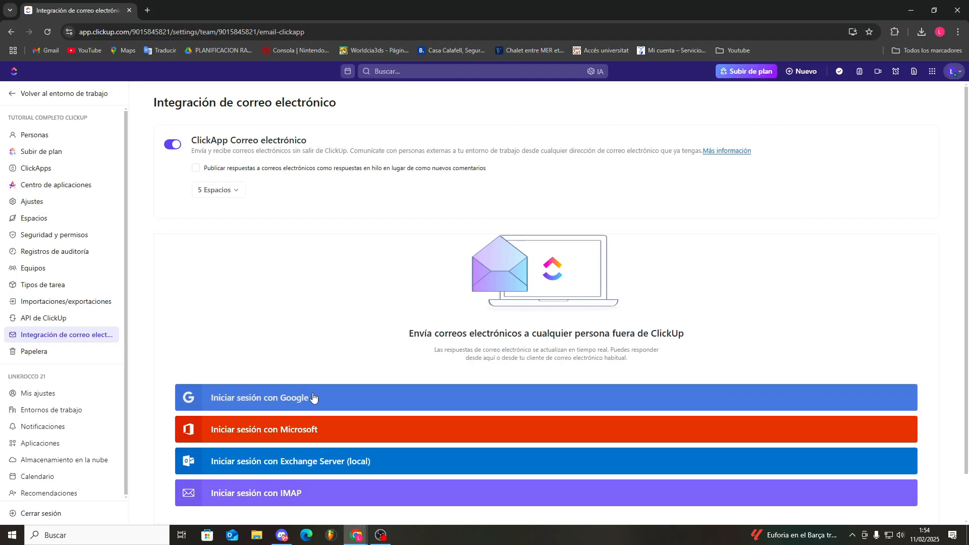
click(313, 397)
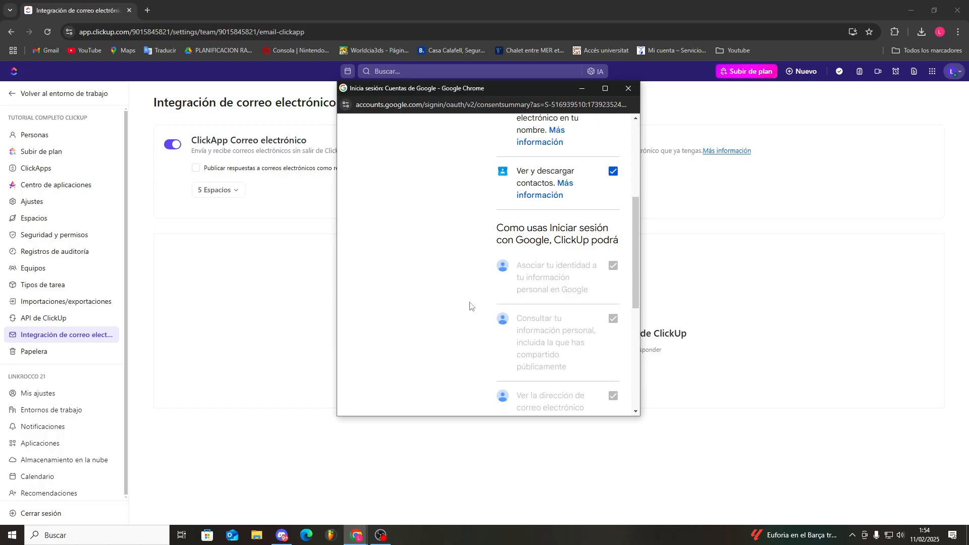
scroll(477, 304, down, 5)
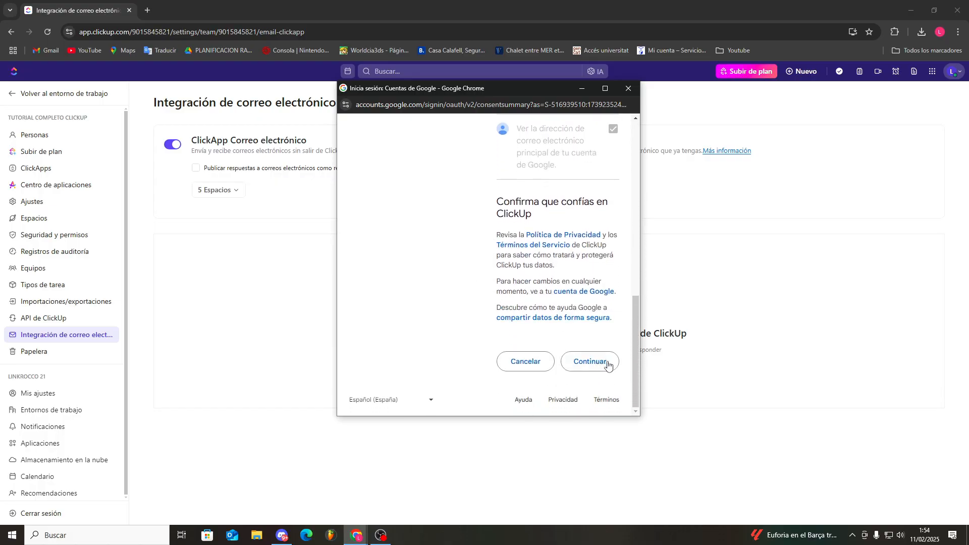
click(607, 362)
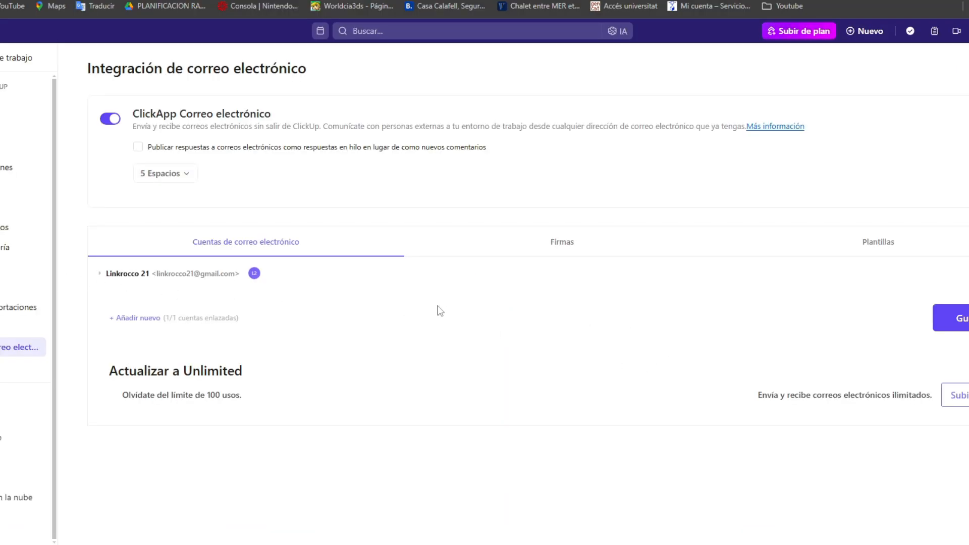
Try to add a personal signature in the email integration settings and dismiss the Business plan offer
click(568, 246)
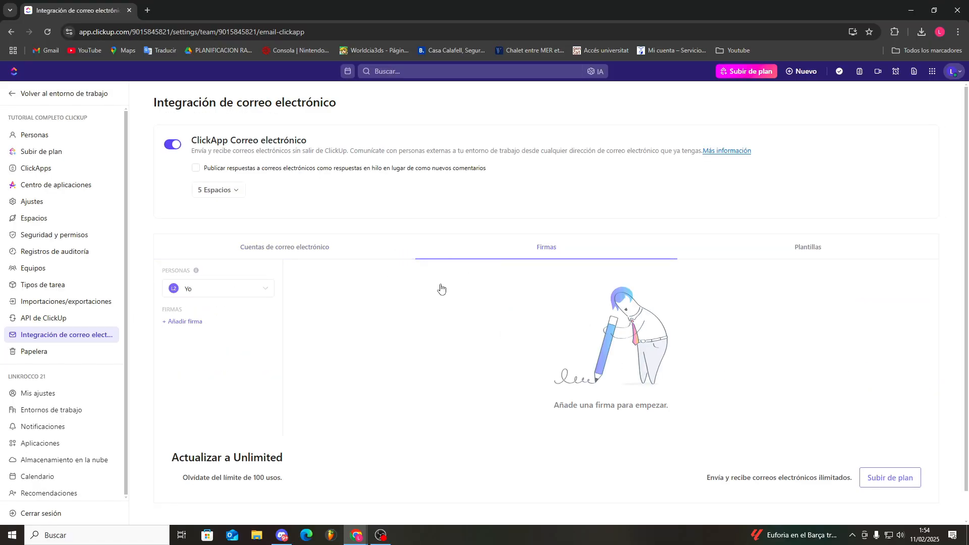
click(215, 323)
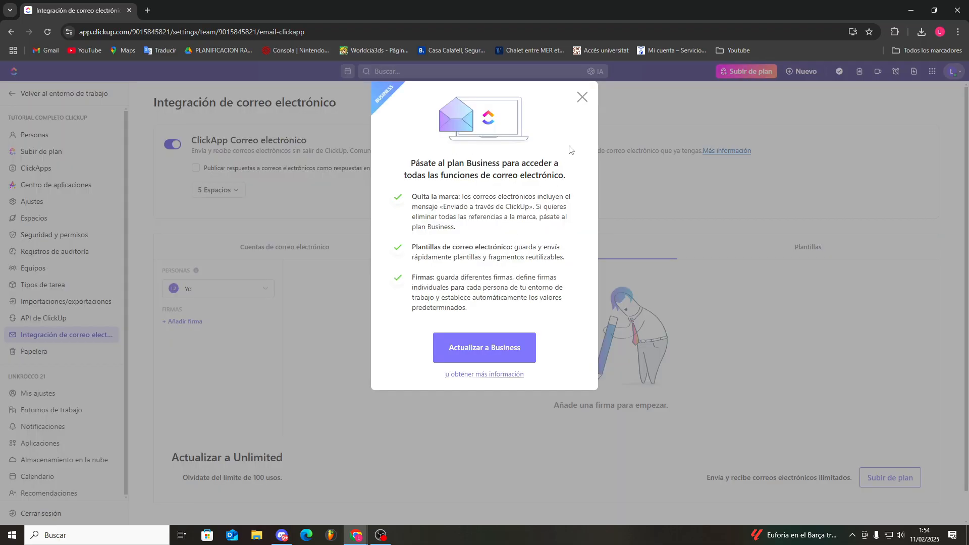
click(582, 97)
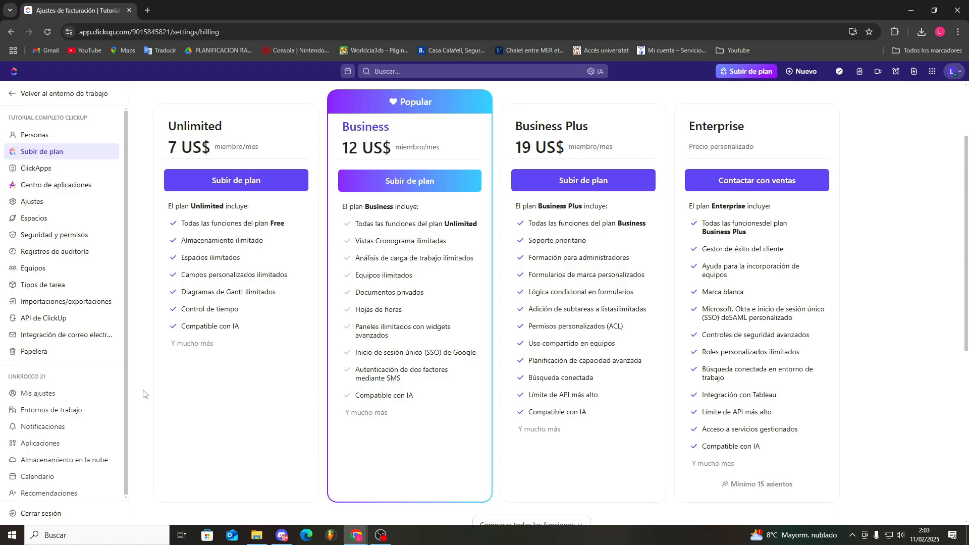
Examine the prices and included features of the Unlimited, Business, Business Plus and Enterprise plans
scroll(146, 389, up, 2)
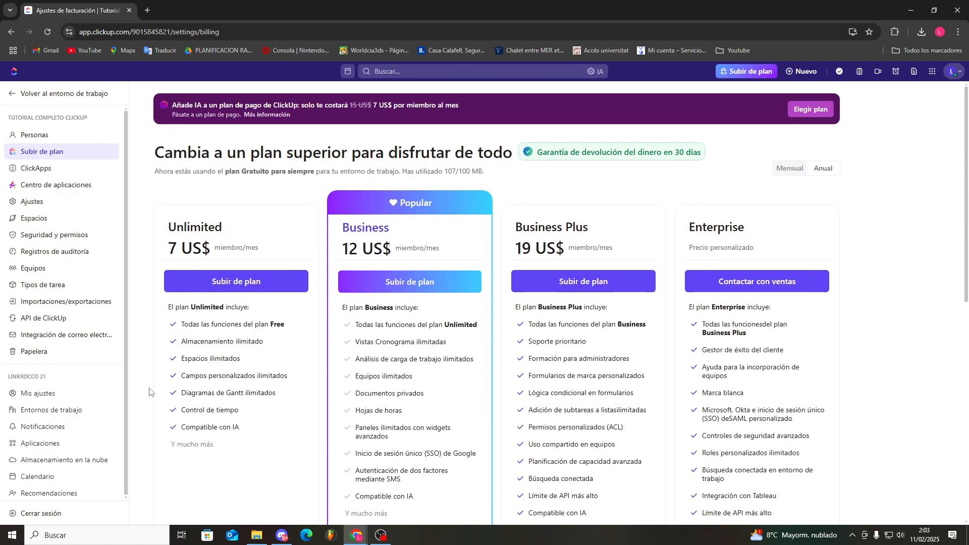
scroll(150, 387, down, 8)
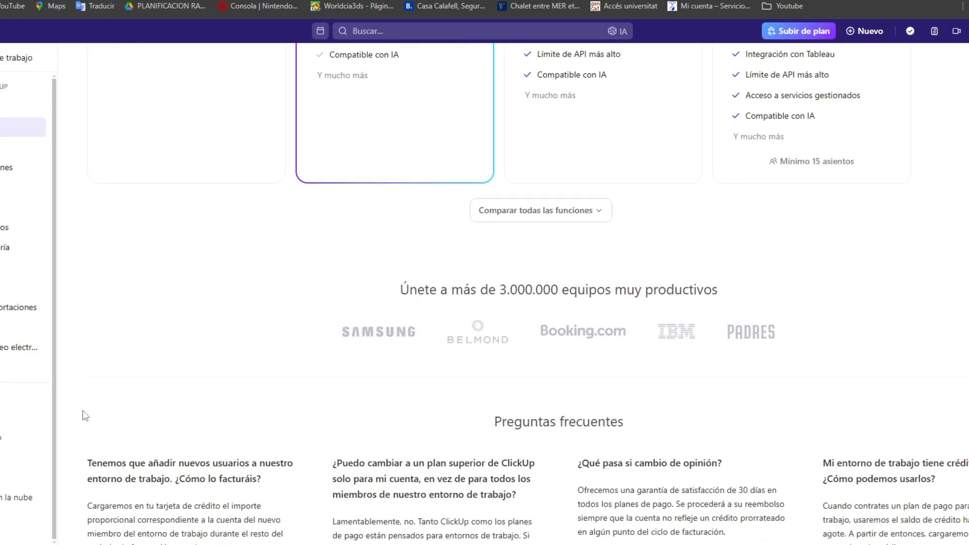
scroll(85, 416, up, 6)
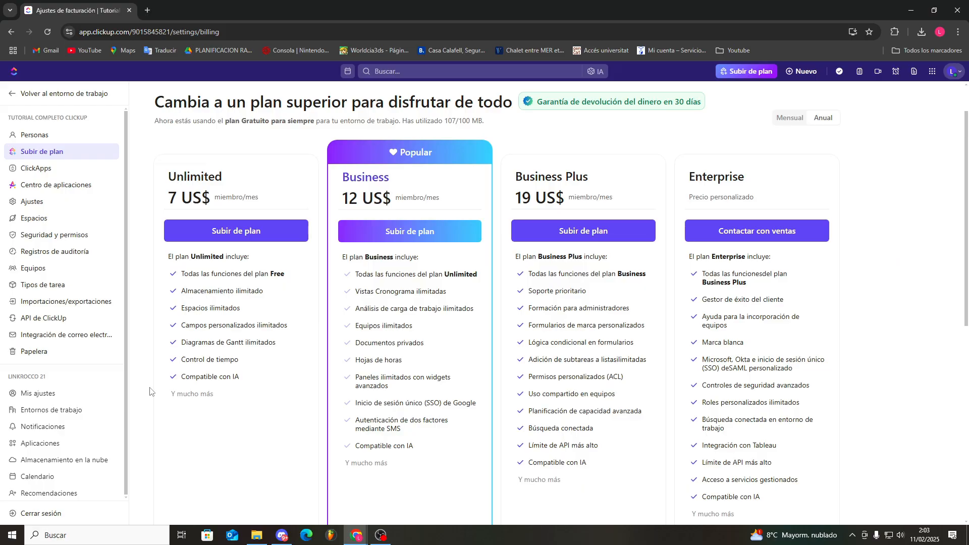
scroll(149, 390, up, 1)
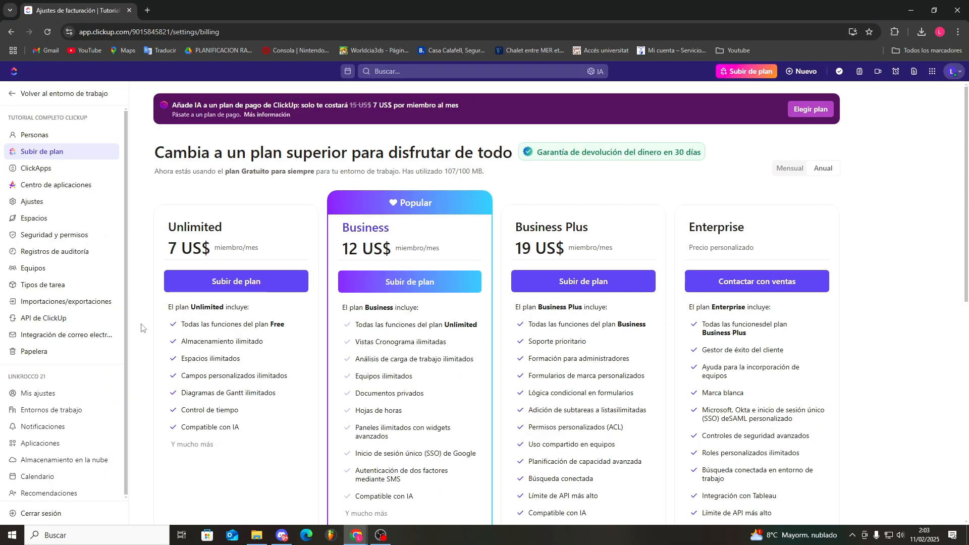
scroll(72, 415, down, 1)
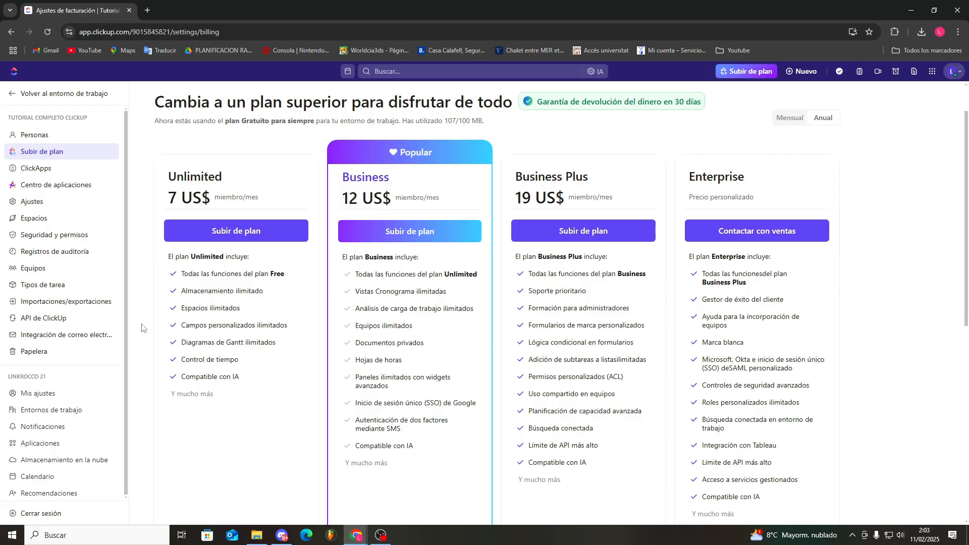
scroll(146, 334, down, 1)
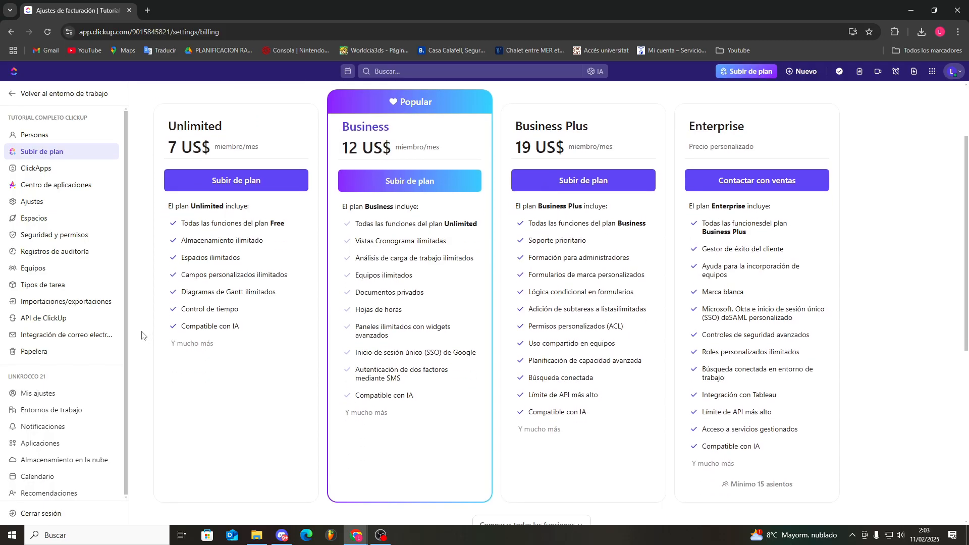
Examine the Business plan's price and the features it adds over the Unlimited plan
scroll(146, 334, up, 1)
double_click(352, 184)
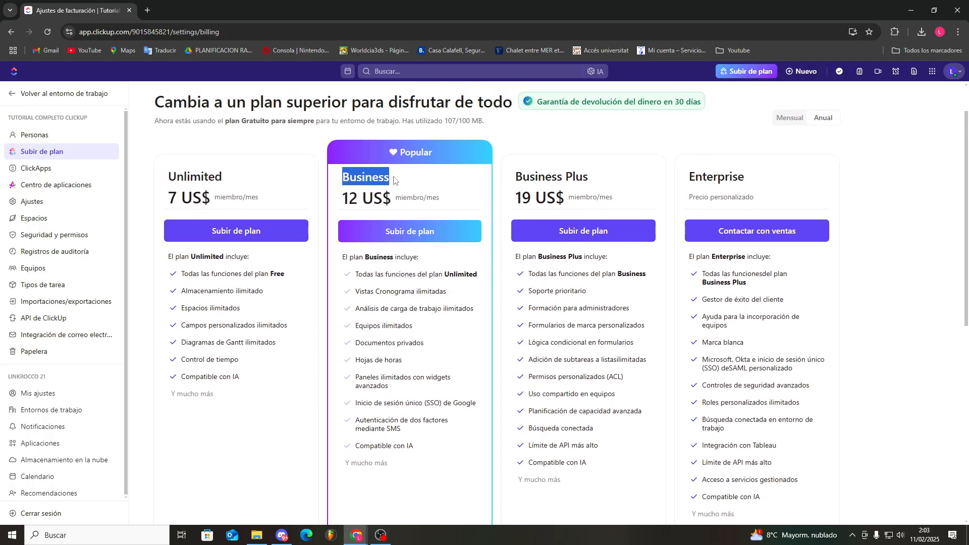
click(424, 188)
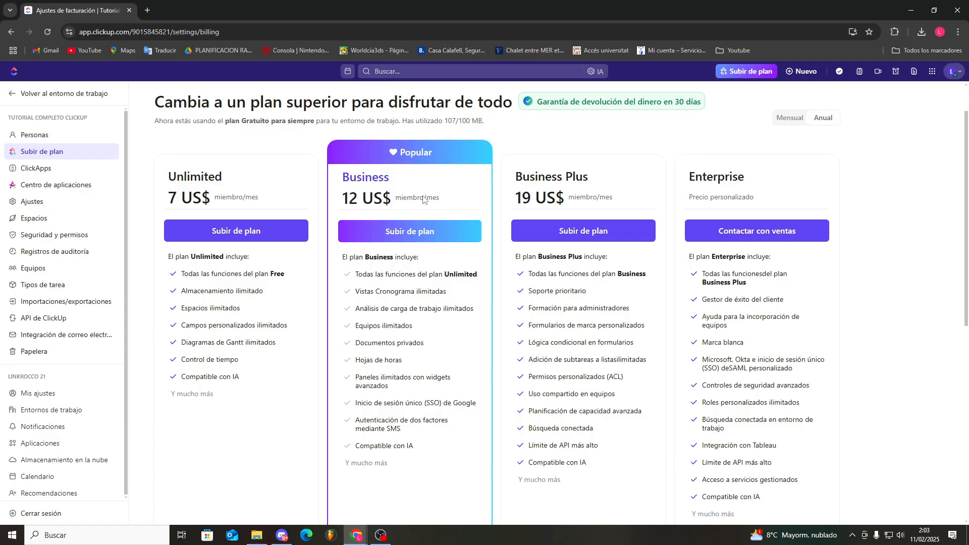
scroll(332, 259, down, 2)
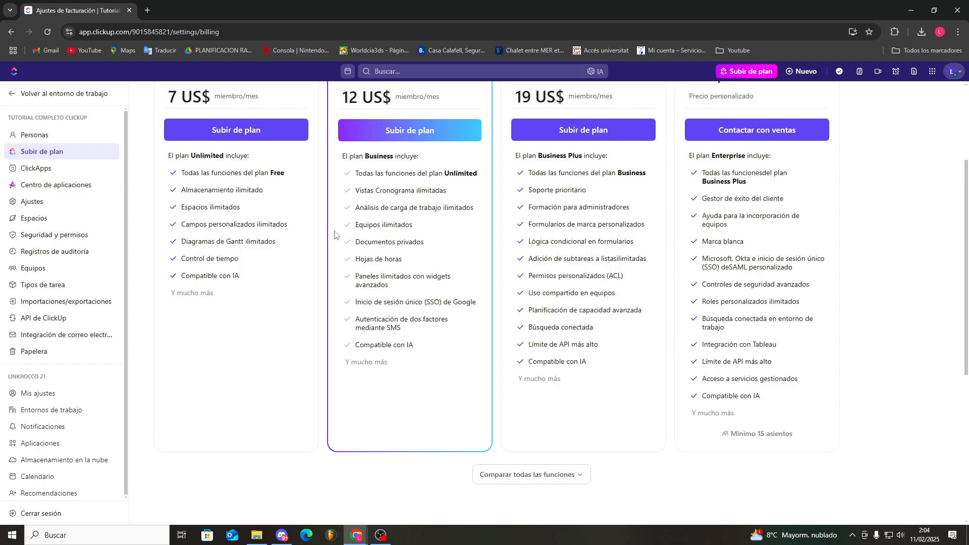
mouse_move(359, 226)
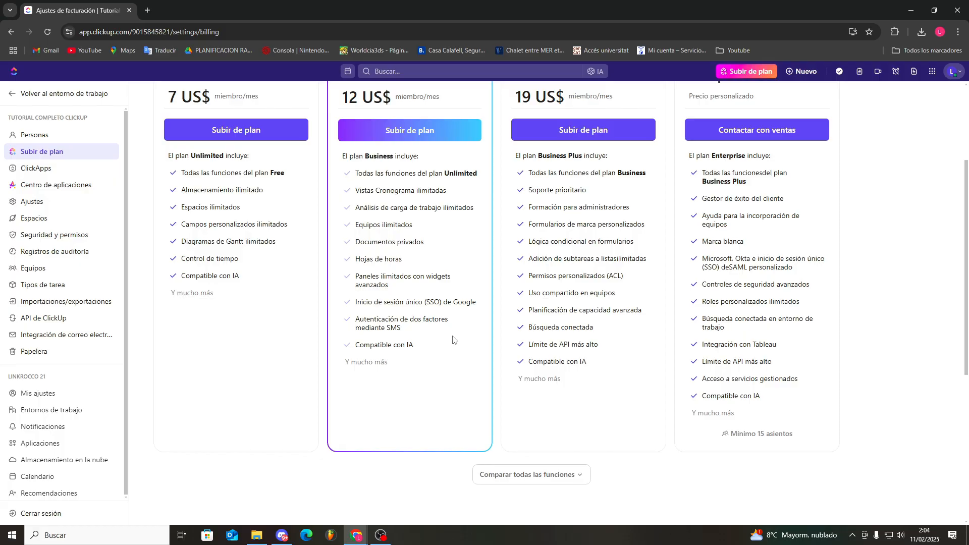
Examine the Business Plus plan's price and its list of included features
scroll(487, 330, up, 3)
scroll(518, 231, down, 1)
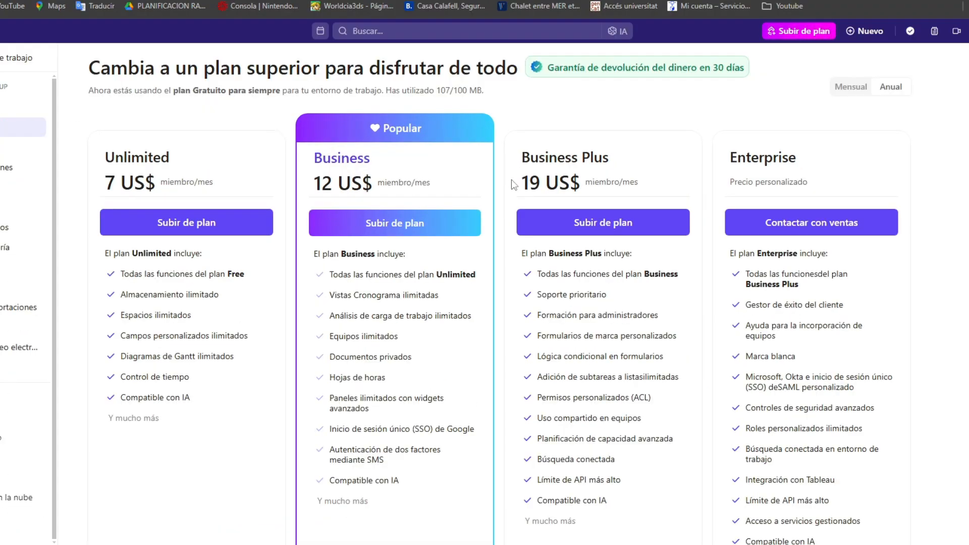
scroll(513, 184, down, 1)
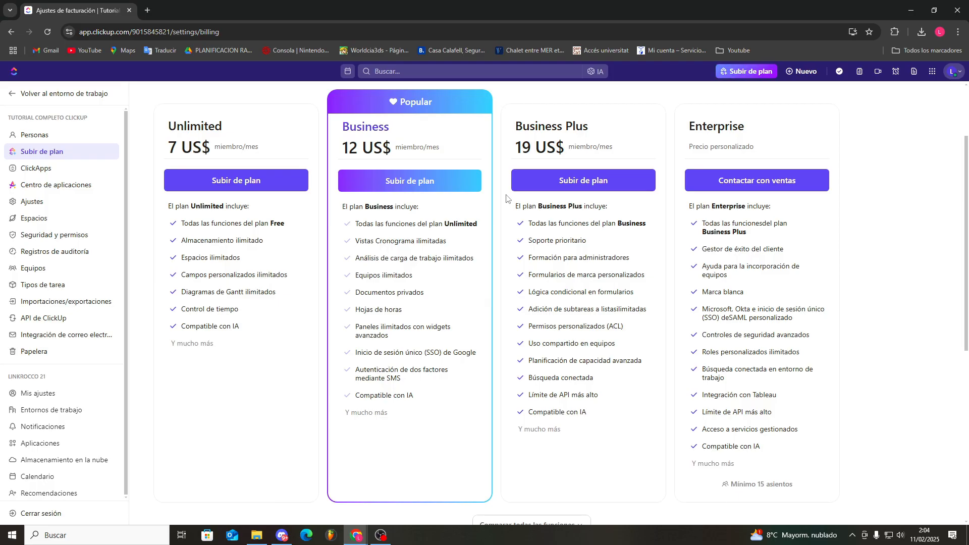
scroll(507, 199, down, 1)
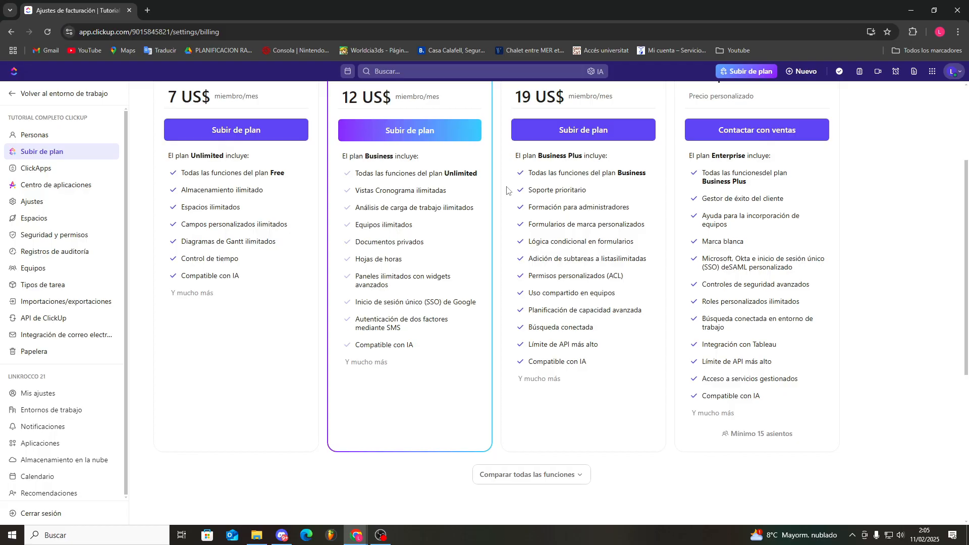
Examine the Enterprise plan's pricing terms, included features and seat requirement
scroll(506, 191, up, 2)
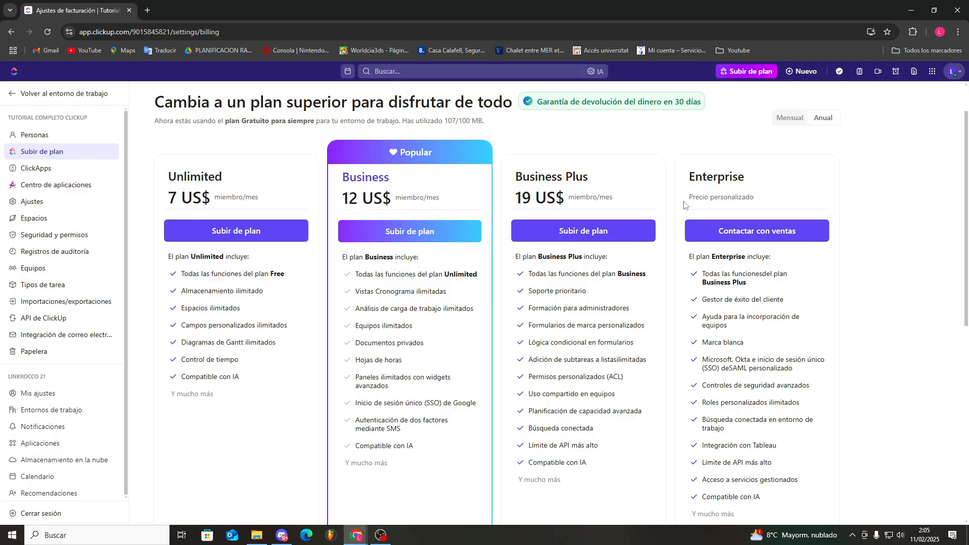
scroll(685, 205, down, 3)
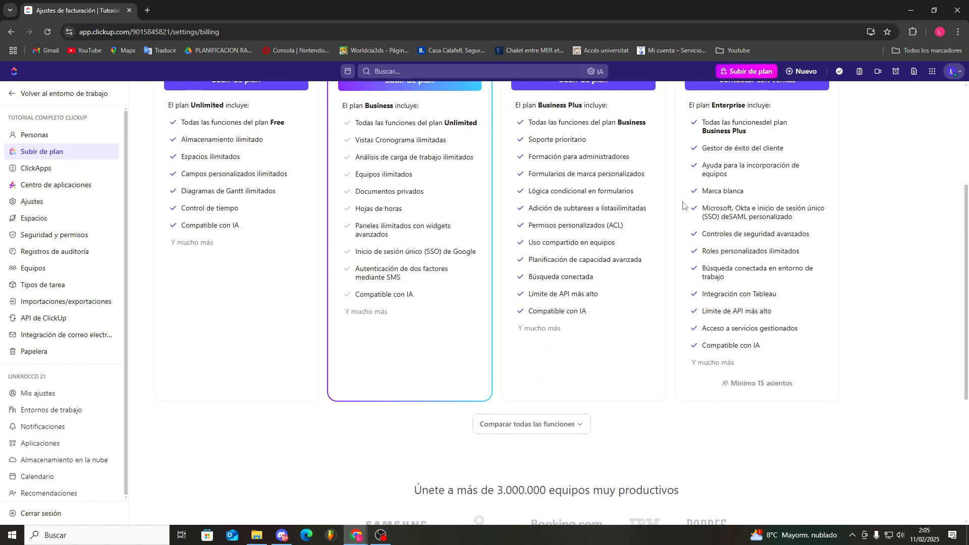
scroll(685, 204, up, 1)
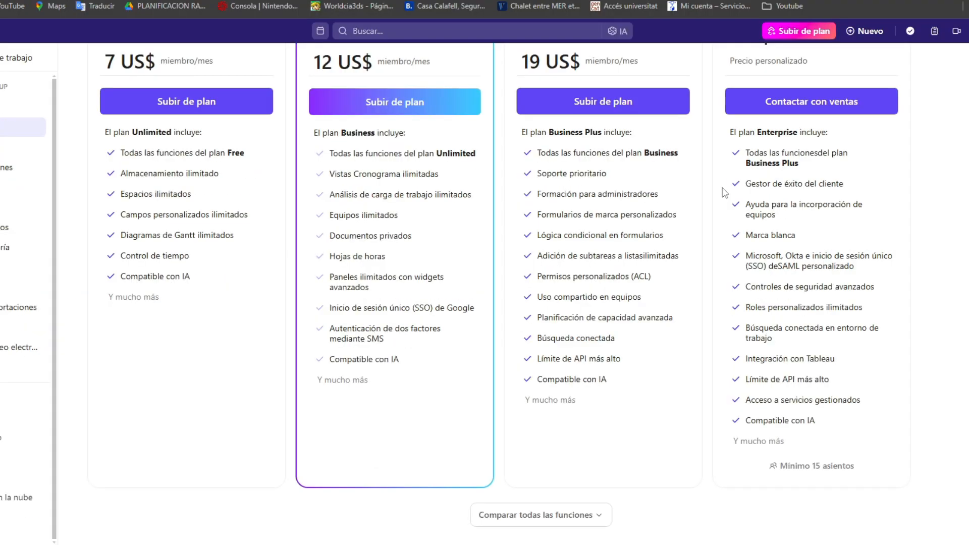
scroll(684, 205, up, 3)
scroll(684, 204, down, 4)
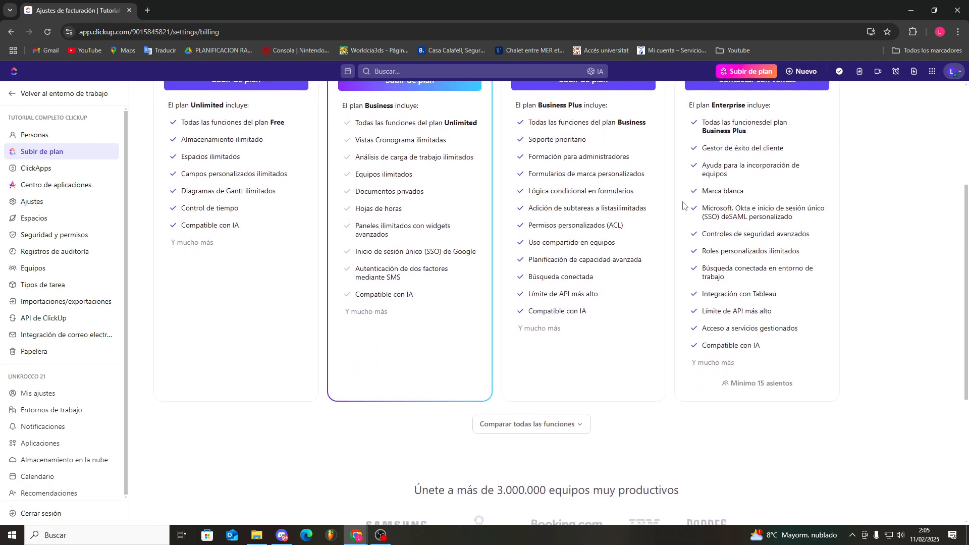
scroll(682, 205, up, 1)
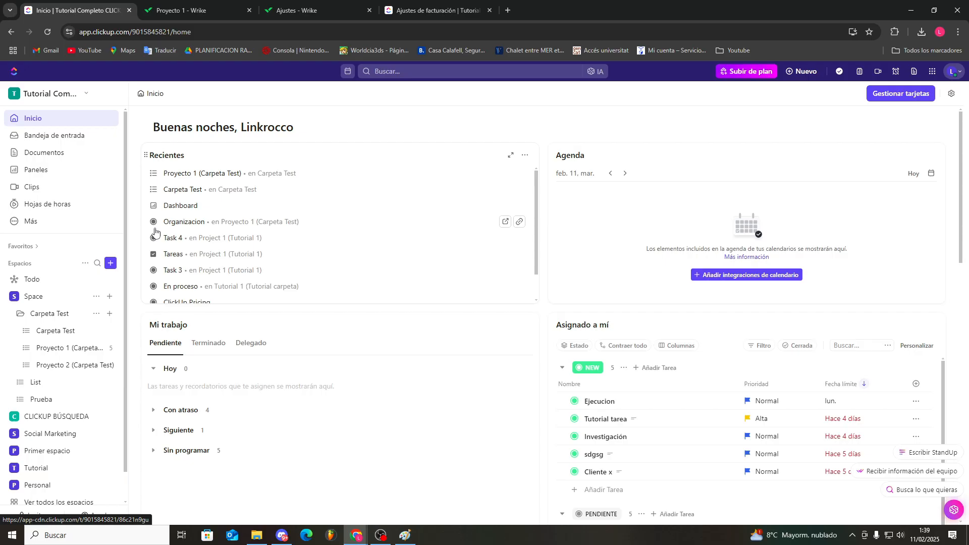
Open the overview of the Space space in ClickUp and compare it with the Proyecto 1 project in Wrike
click(197, 10)
click(80, 3)
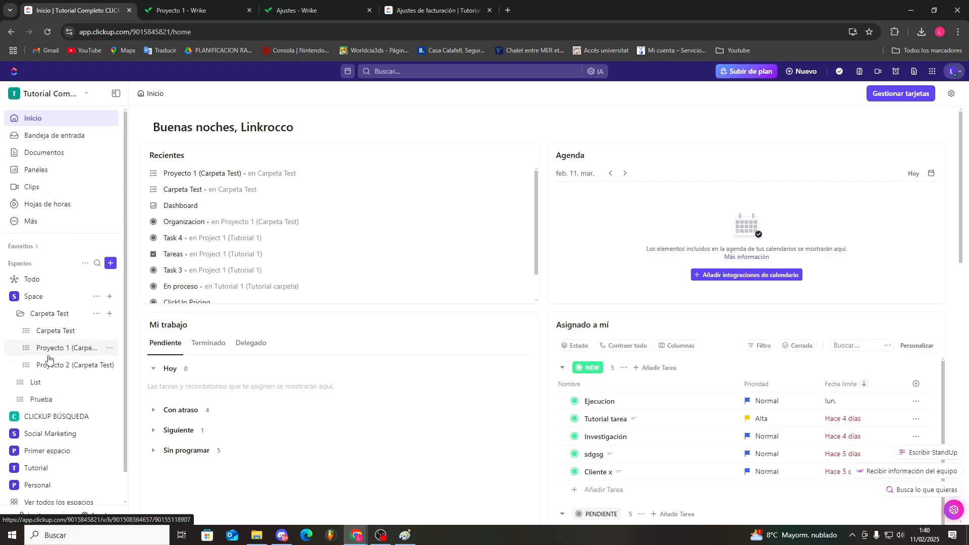
click(42, 297)
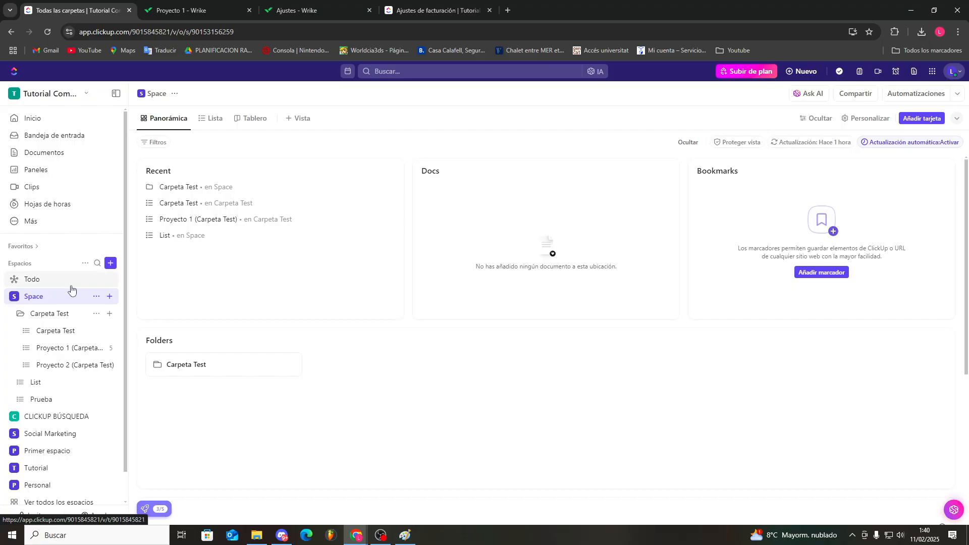
key(ctrl+Tab)
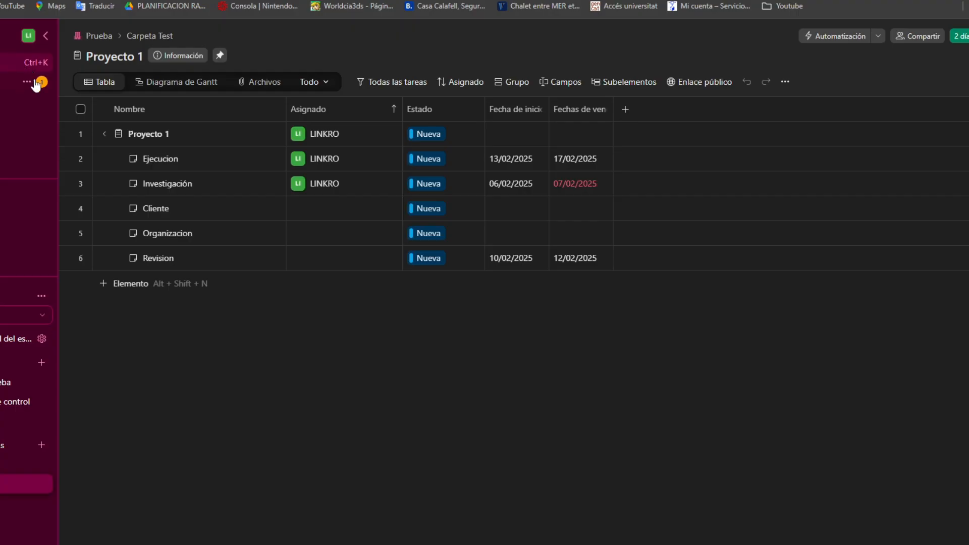
Compare the paid plan prices on ClickUp's billing page with those on Wrike's plan selection page
click(411, 4)
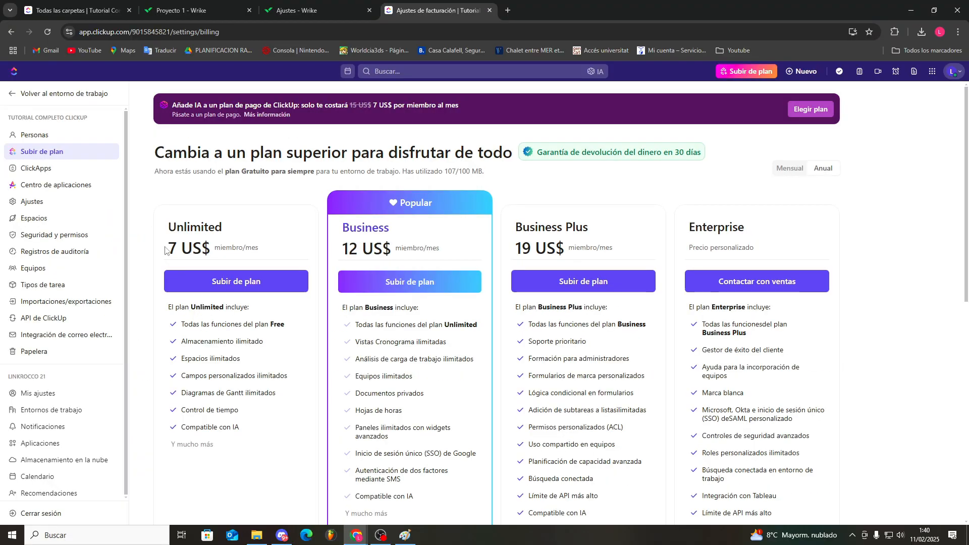
scroll(89, 174, down, 1)
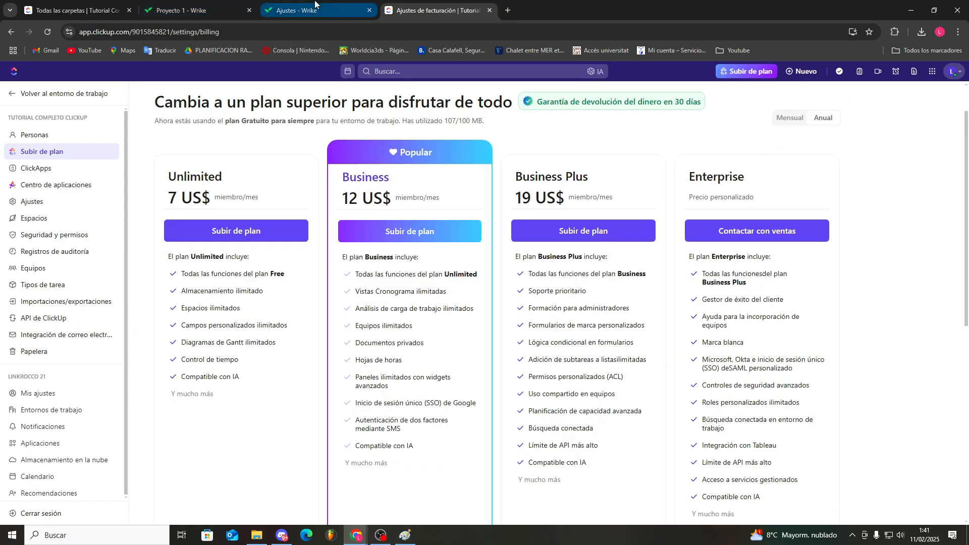
click(314, 5)
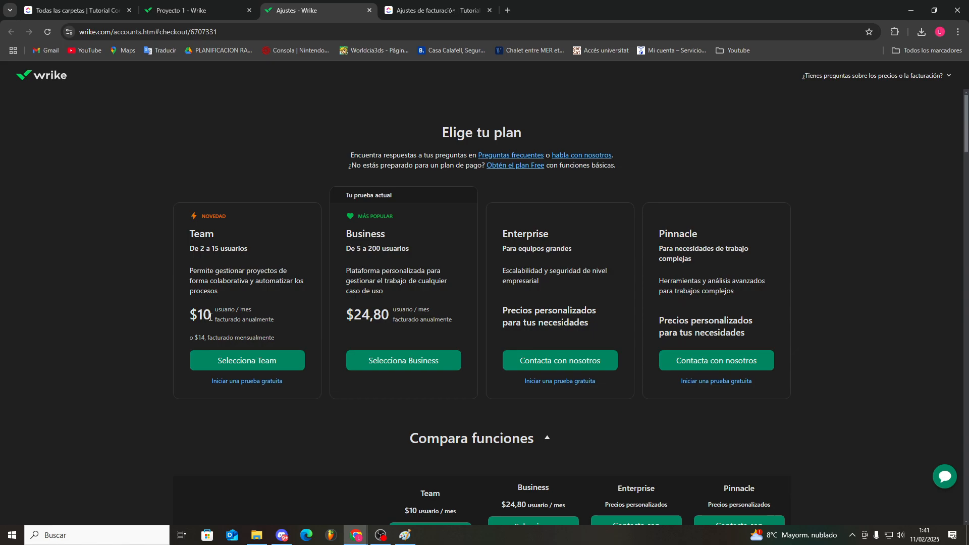
Switch between Wrike's Proyecto 1 table and ClickUp's Space overview to compare the two interfaces
click(193, 4)
key(ctrl+shift+Tab)
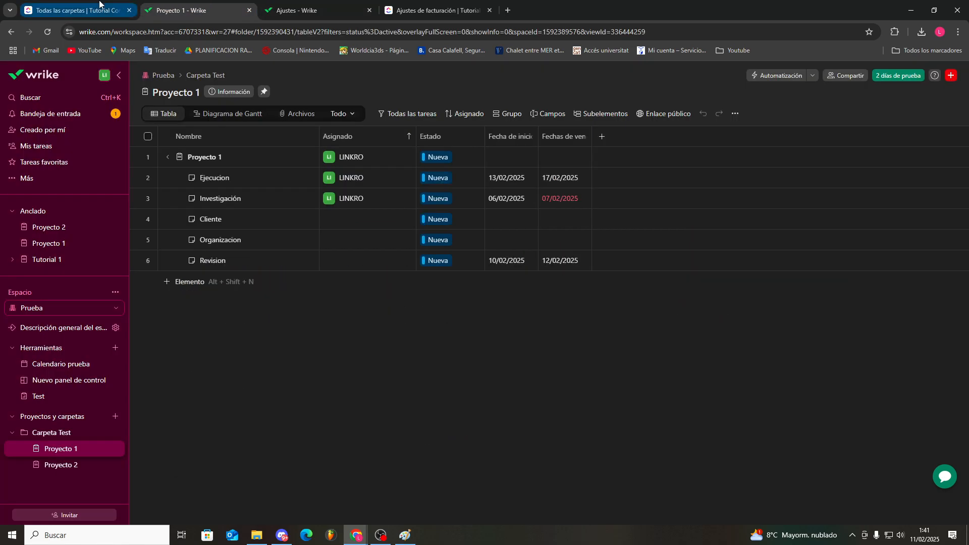
click(178, 4)
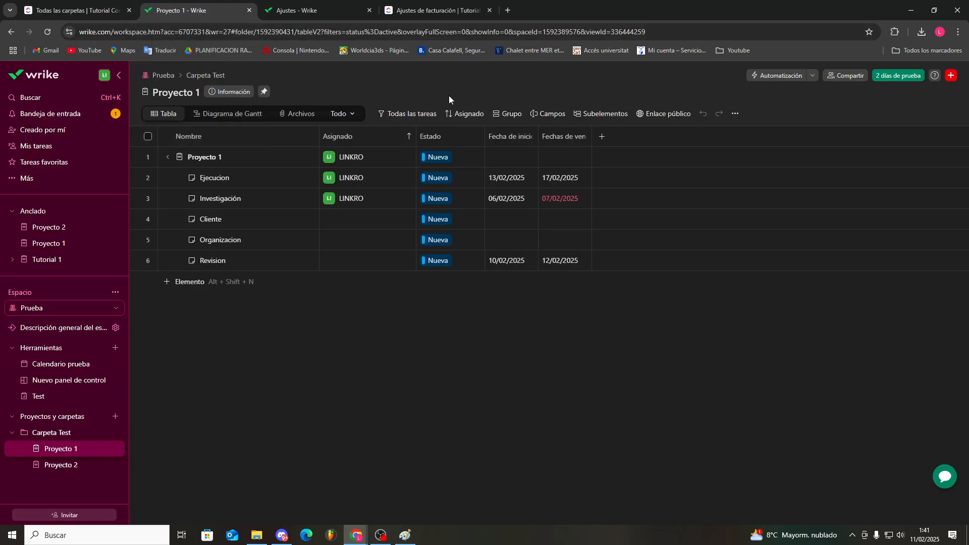
click(75, 10)
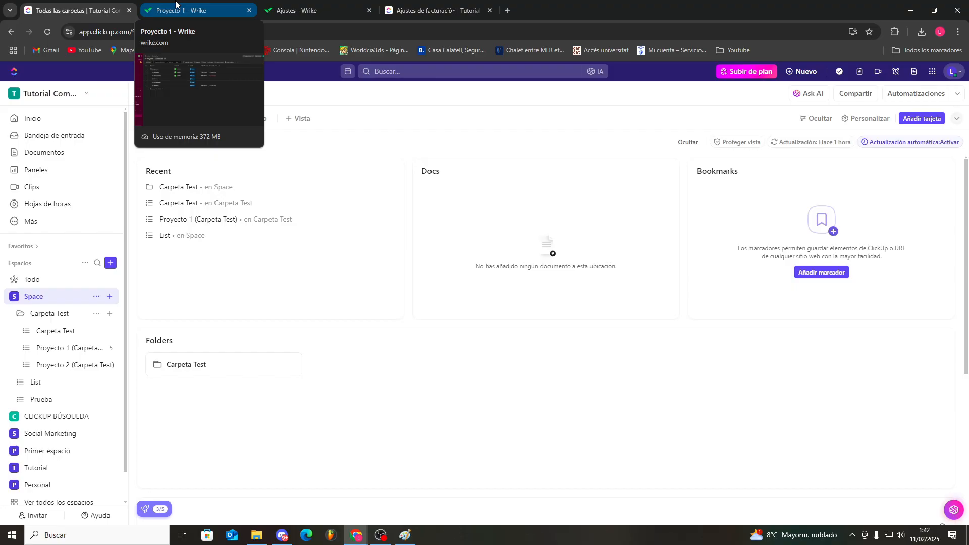
click(175, 2)
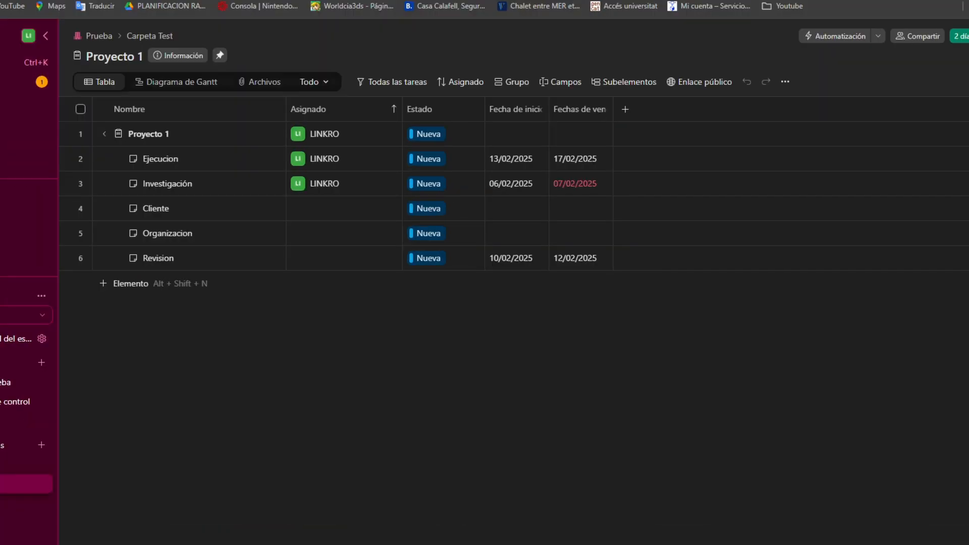
click(30, 1)
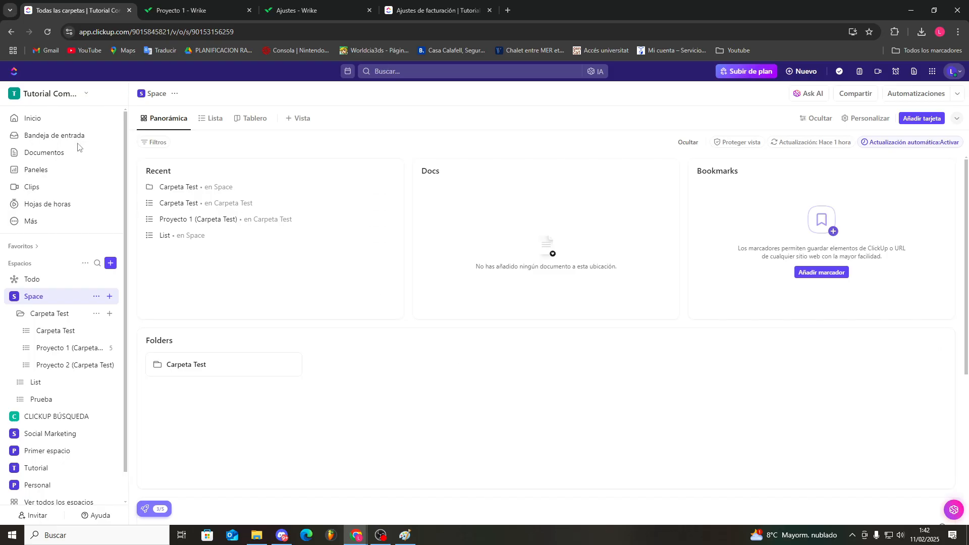
Review the import sources offered in the ClickUp workspace's import/export settings and return to the Space overview
click(49, 94)
click(63, 146)
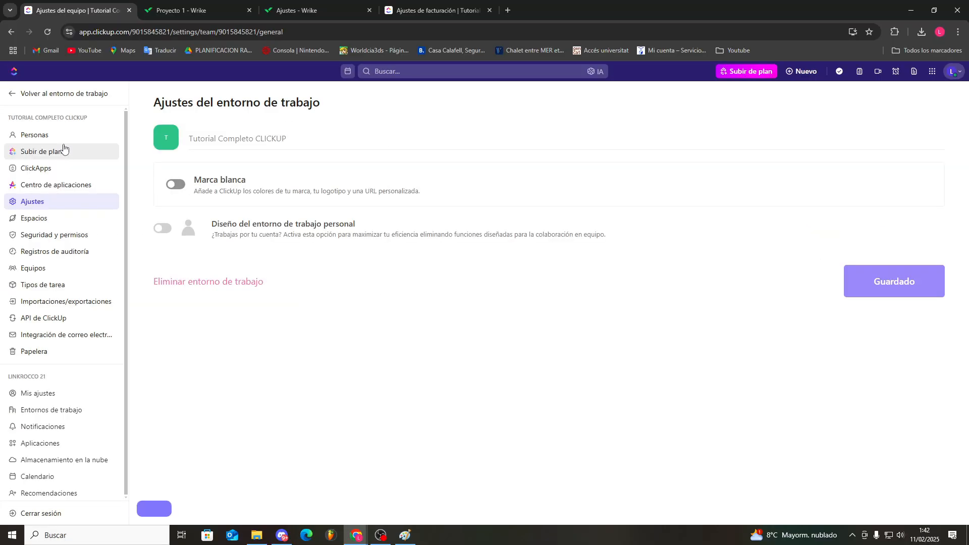
click(58, 302)
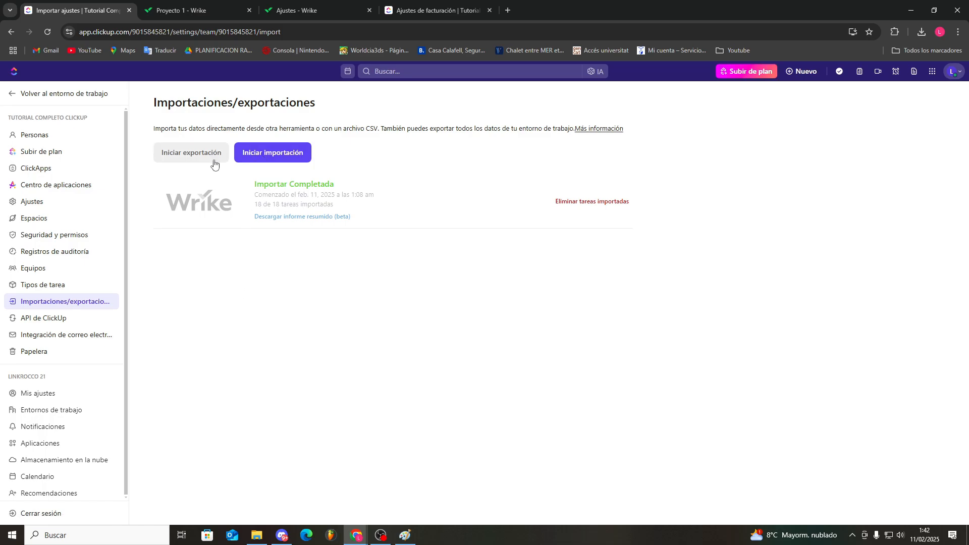
click(282, 157)
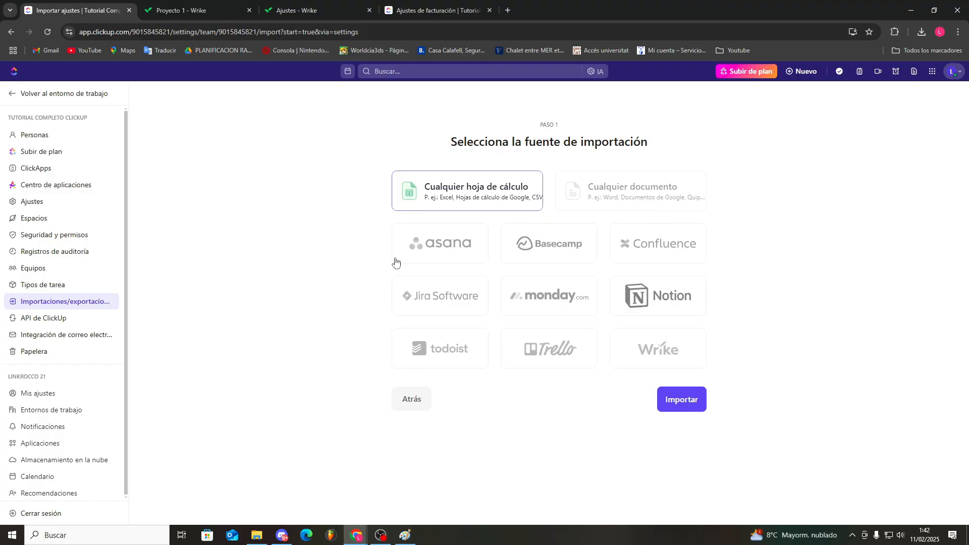
click(27, 96)
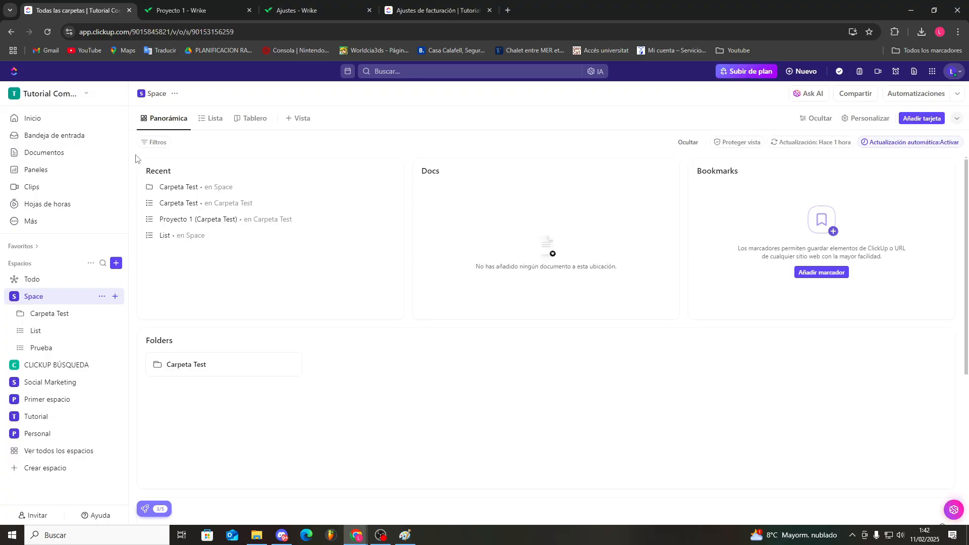
Check the applications listed in the workspace's ClickUp API settings and return to the Space overview
click(43, 94)
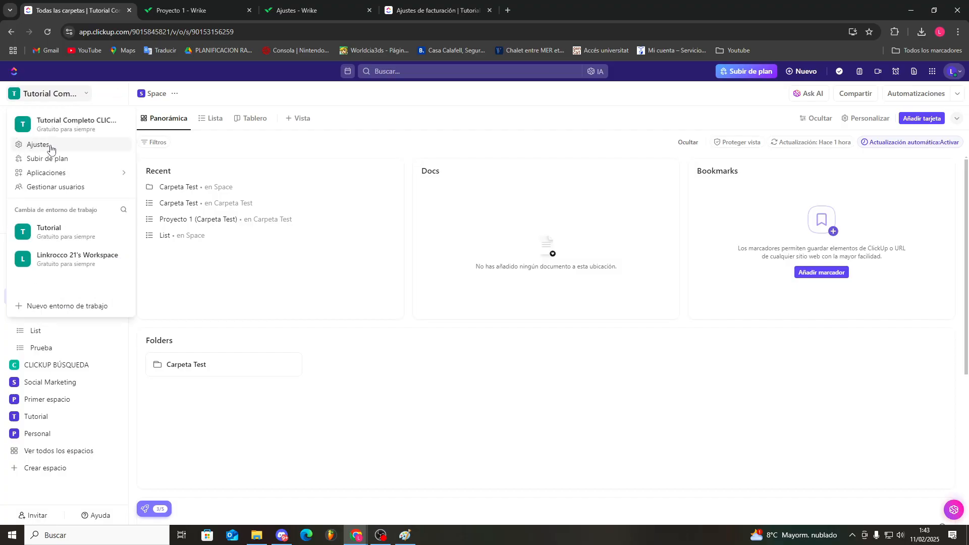
click(50, 148)
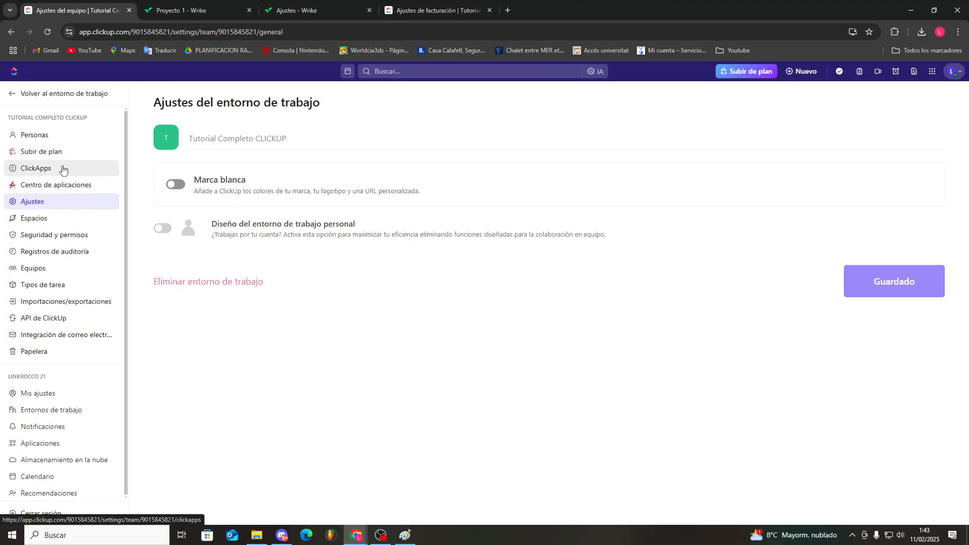
click(55, 323)
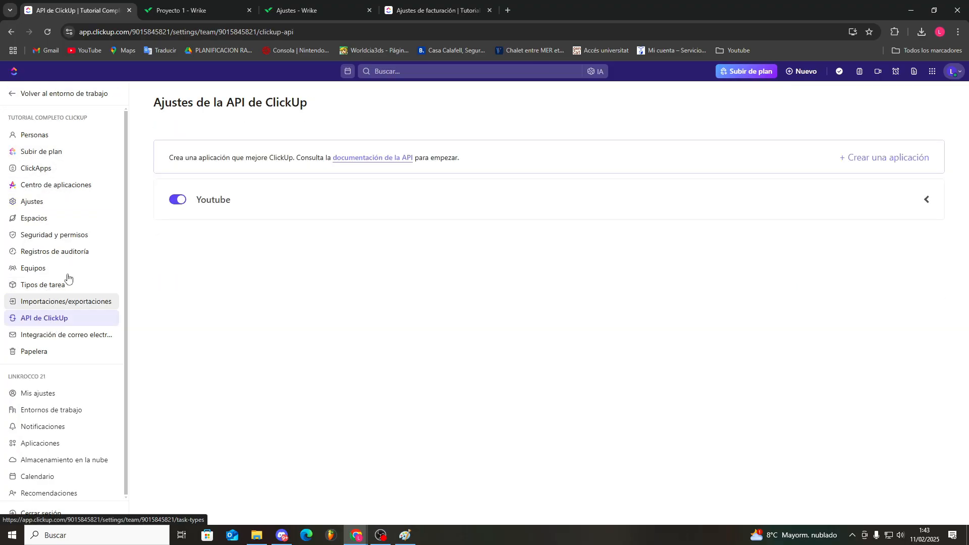
click(24, 96)
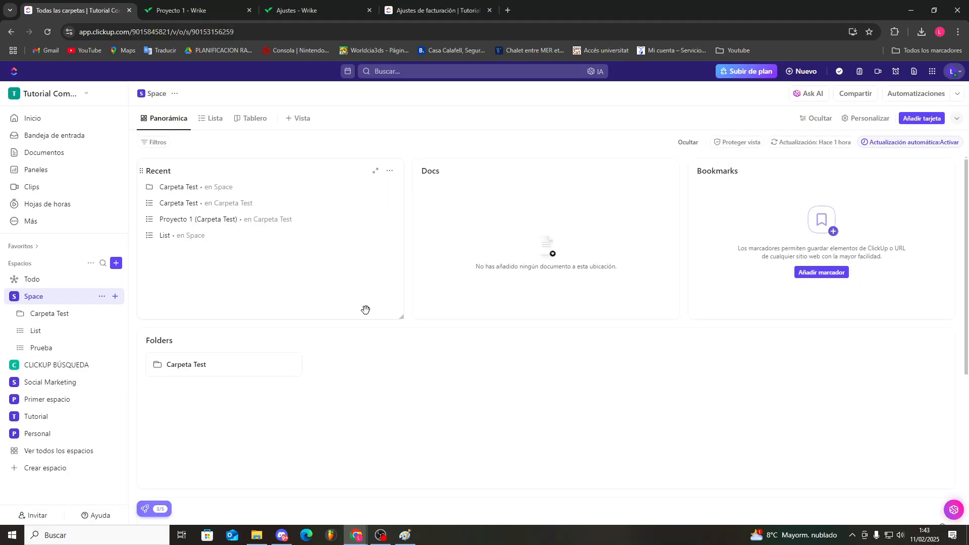
Look over the view types available for the Space space and compare ClickUp with Wrike's Proyecto 1 project
click(307, 119)
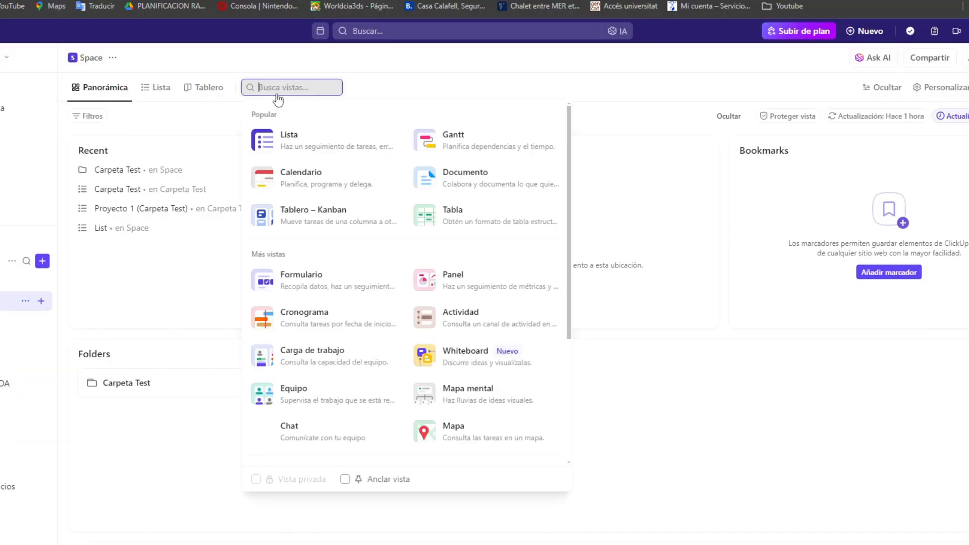
click(623, 91)
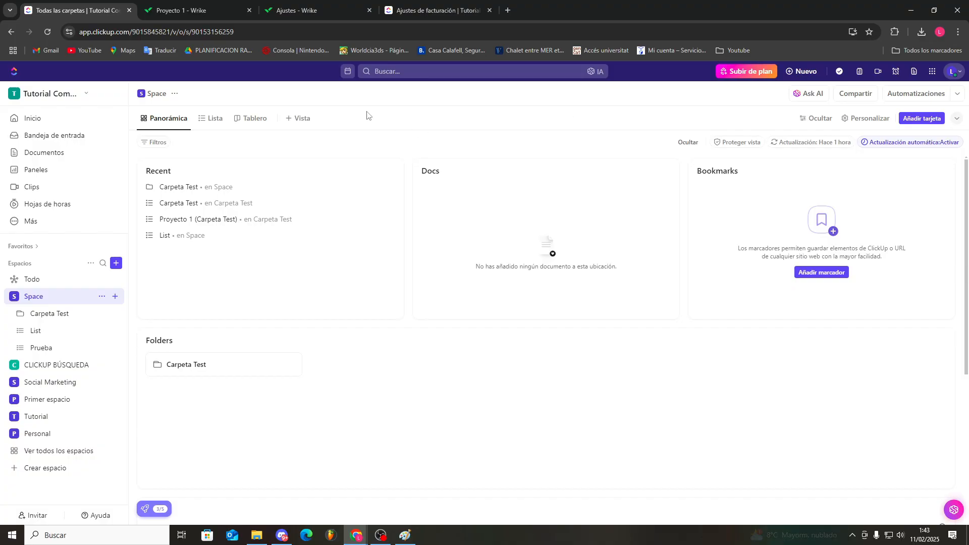
click(188, 6)
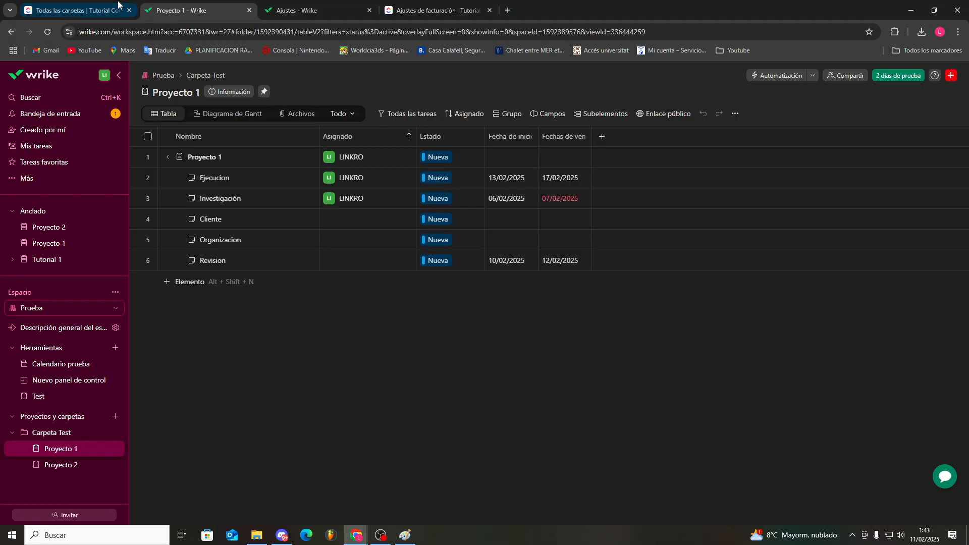
click(79, 10)
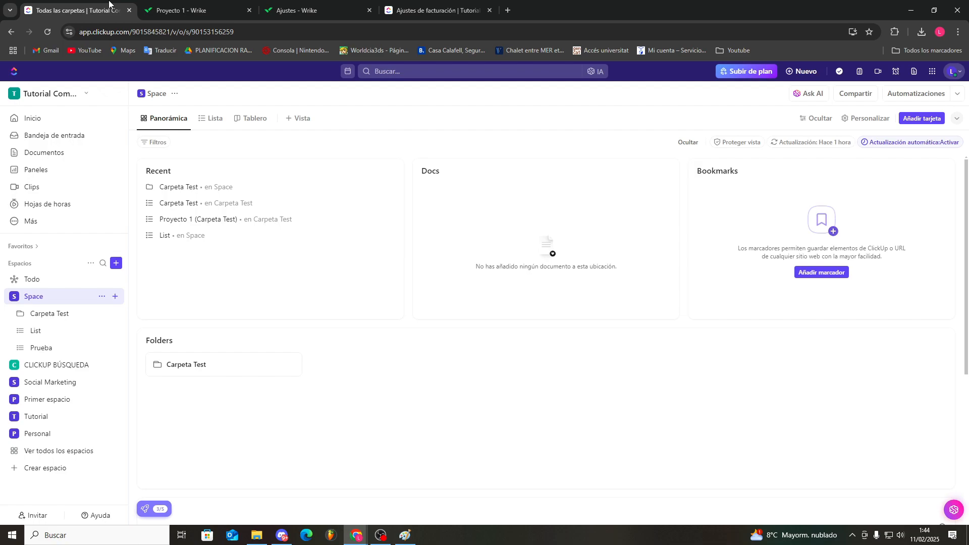
click(174, 4)
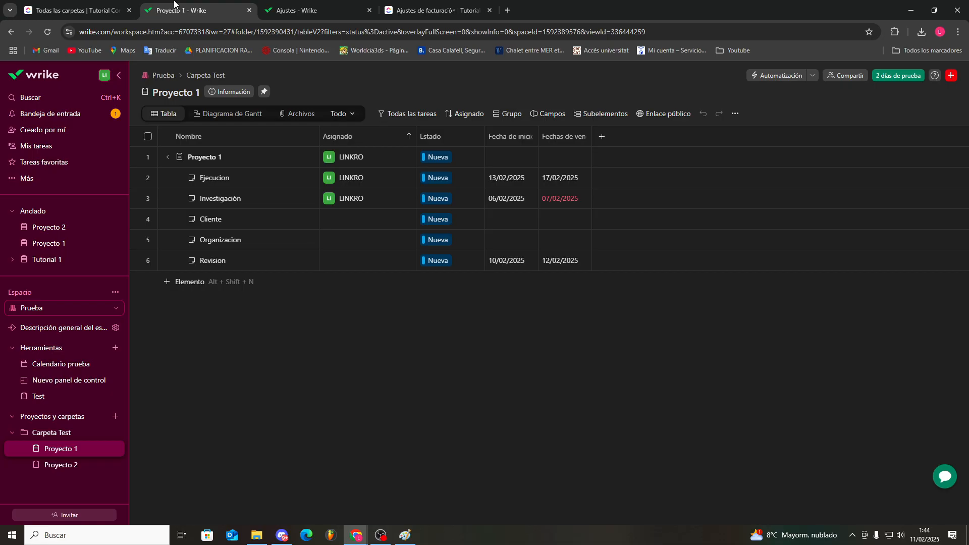
click(63, 6)
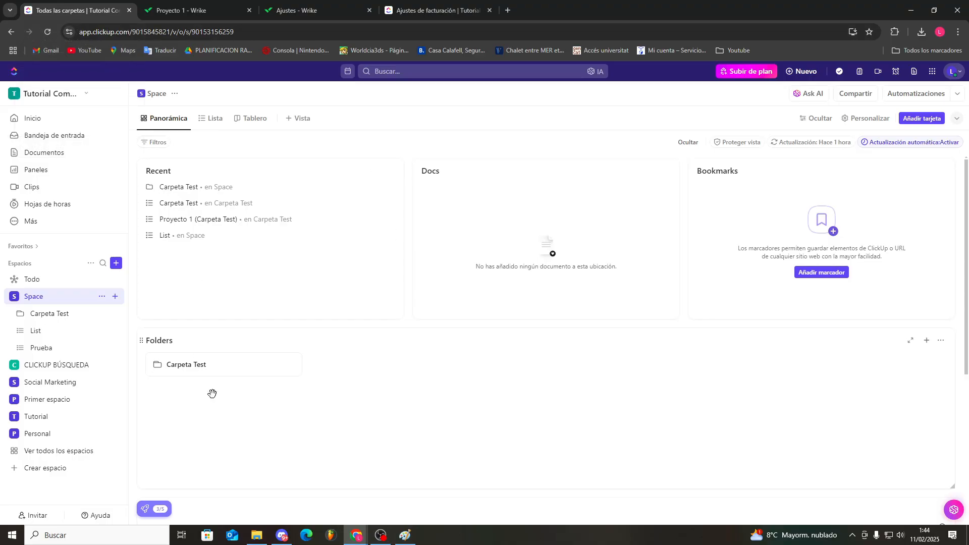